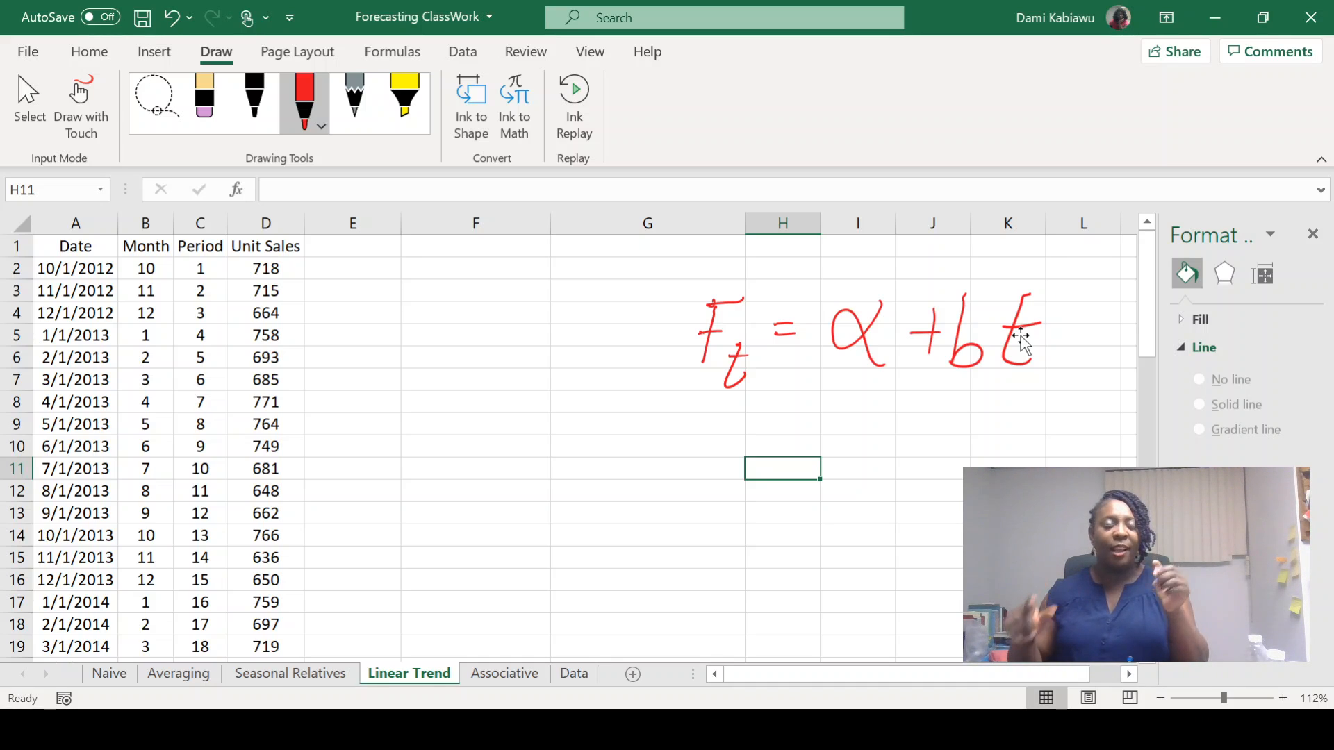
- Plot Unit Sales against Period as a scatter chart and add a linear trendline to the data points
click(202, 221)
drag(194, 248, 247, 237)
key(ctrl+shift+Down)
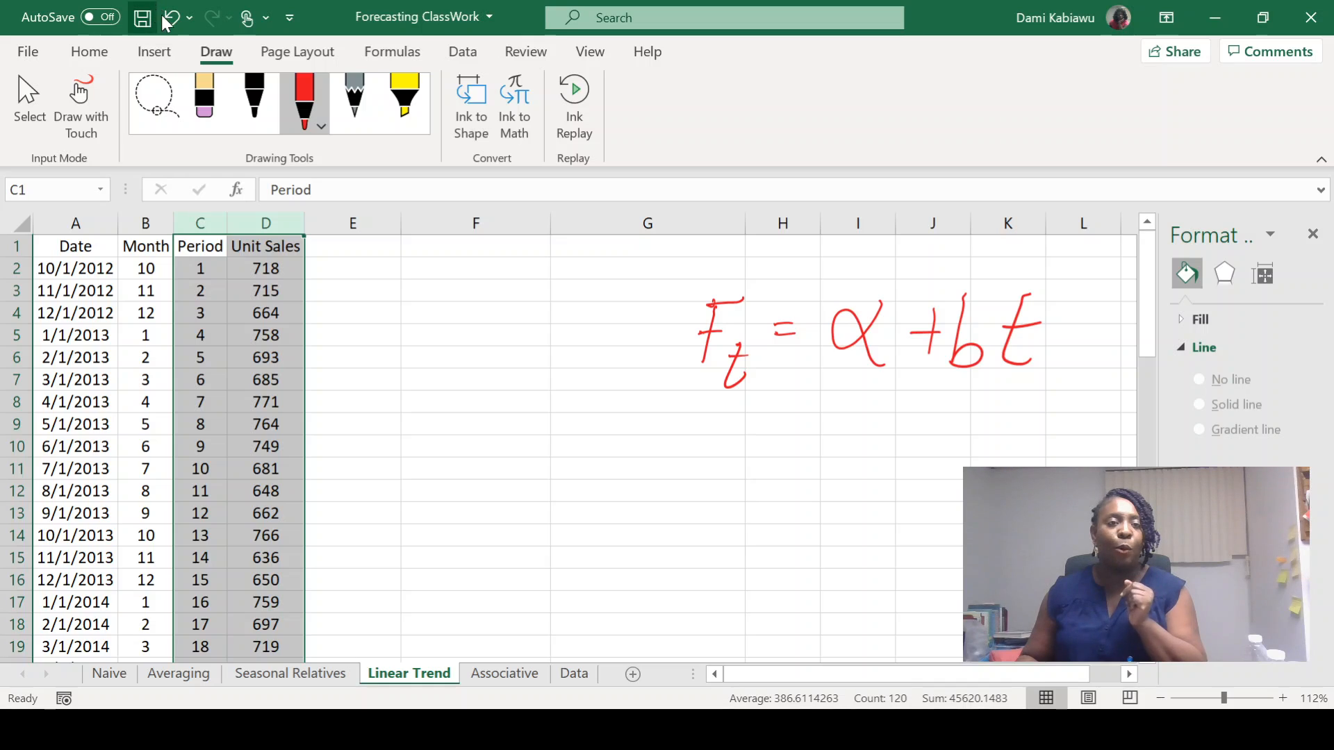
click(155, 52)
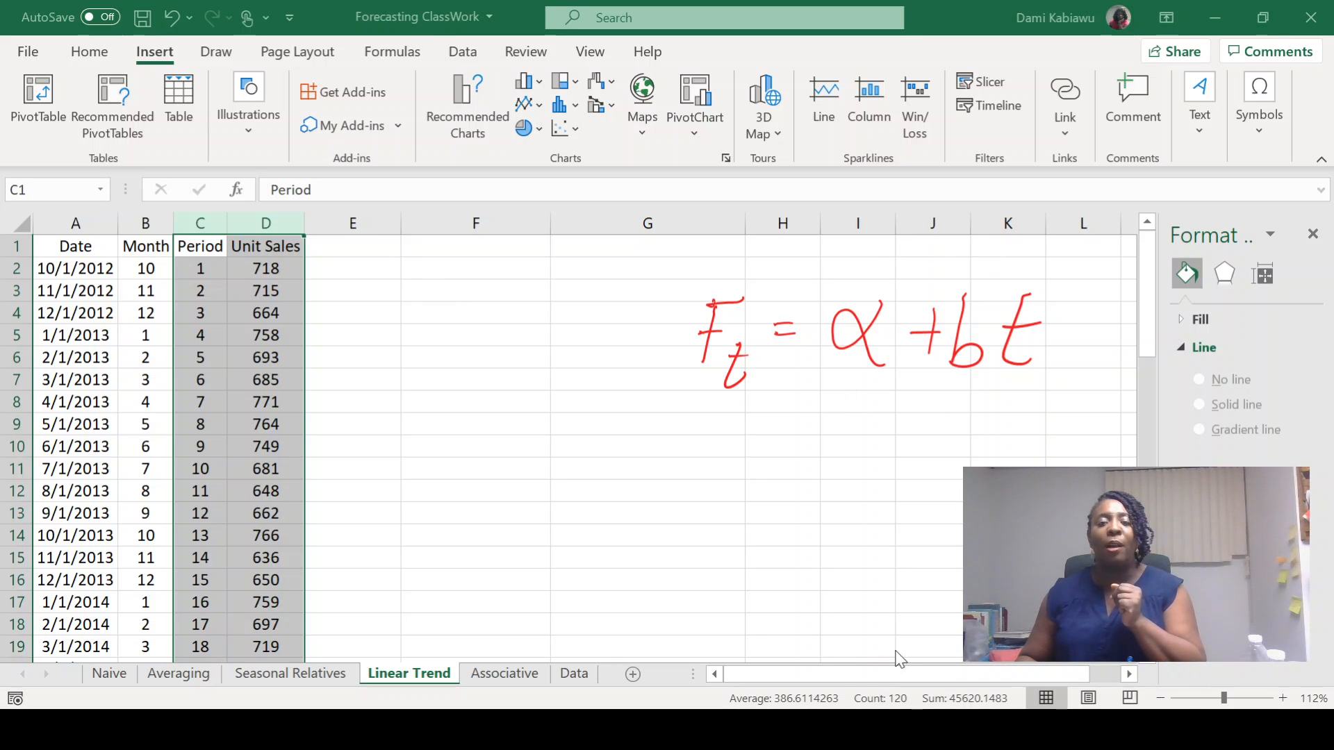
click(872, 646)
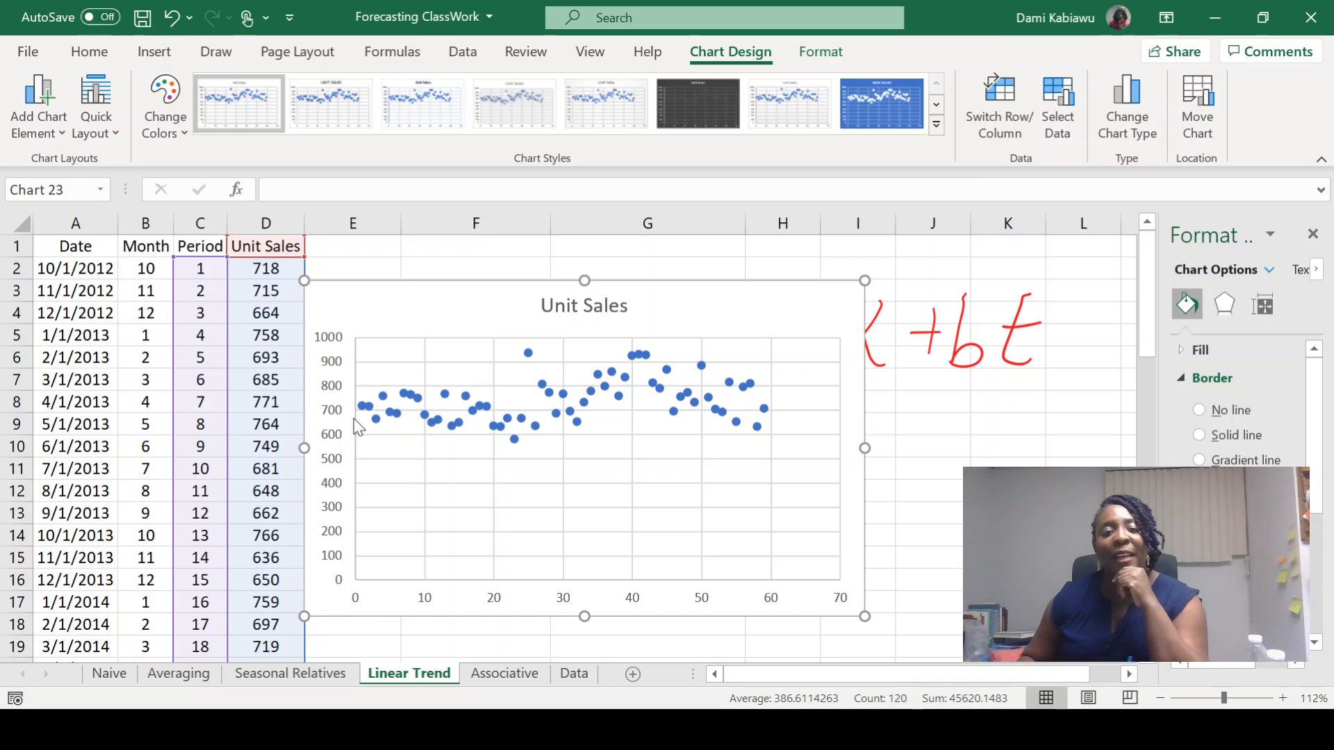
click(617, 376)
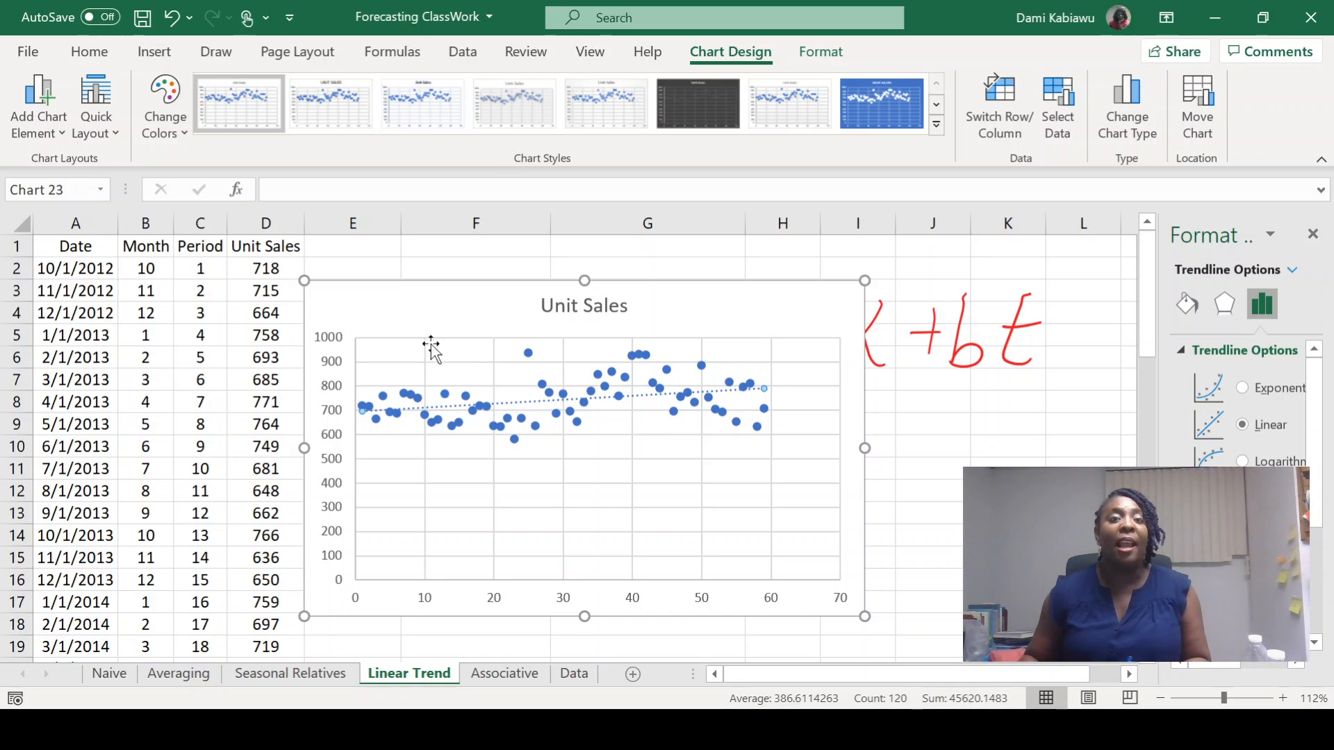
- Delete the Unit Sales scatter chart and deselect the Period and Unit Sales data
click(436, 299)
key(Delete)
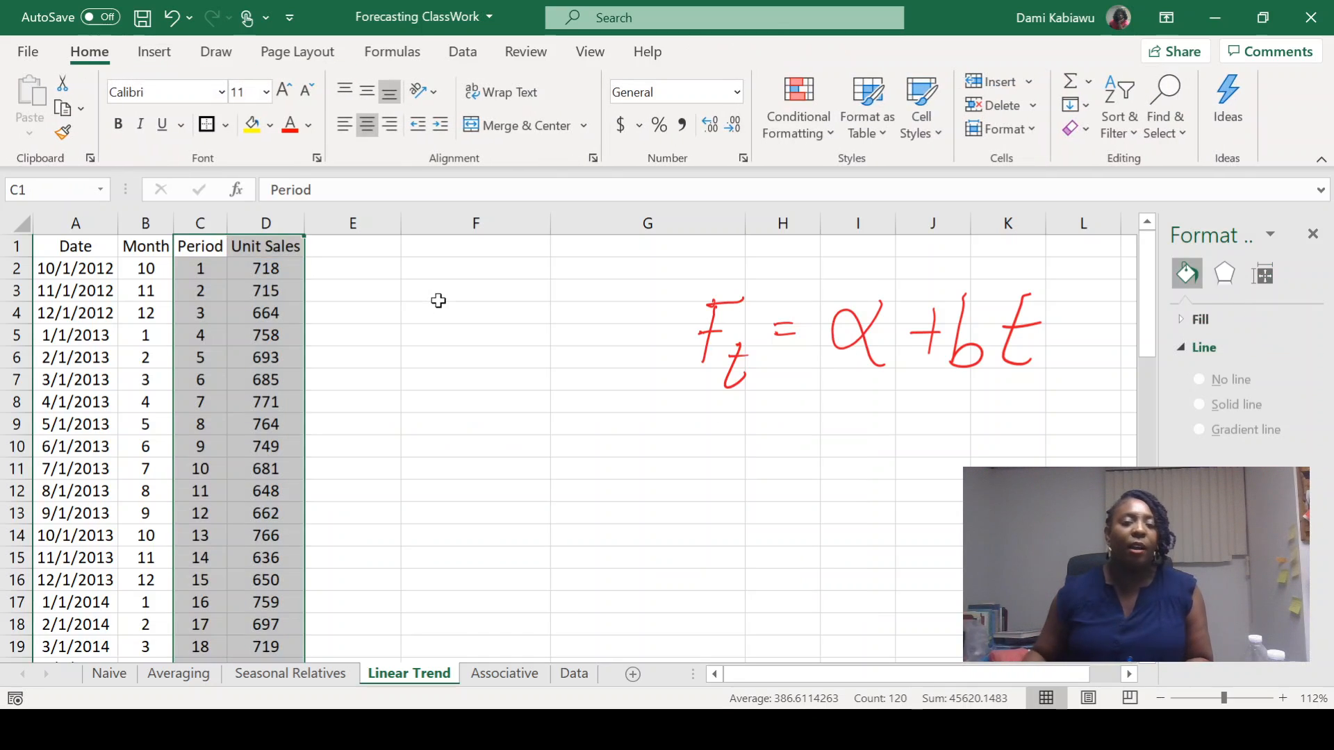
click(452, 300)
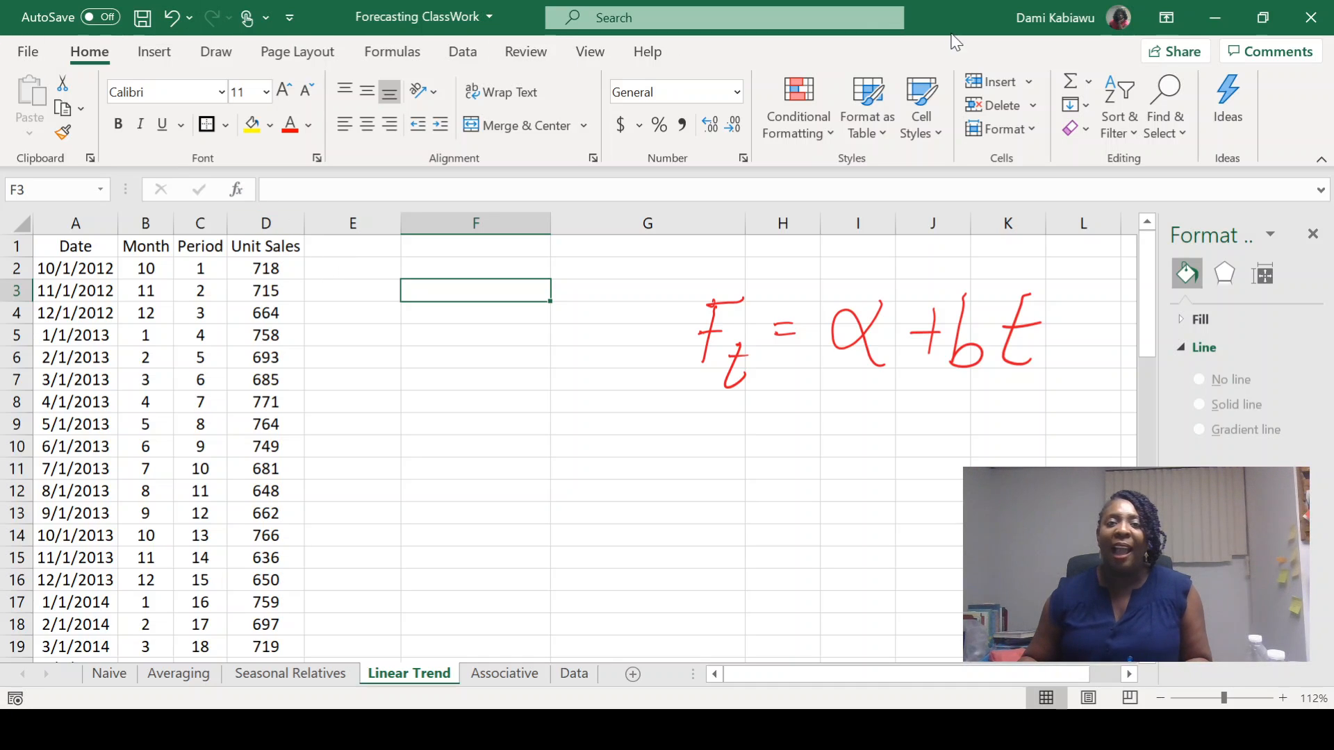
- Enable the add-in that provides the Data Analysis command
click(475, 64)
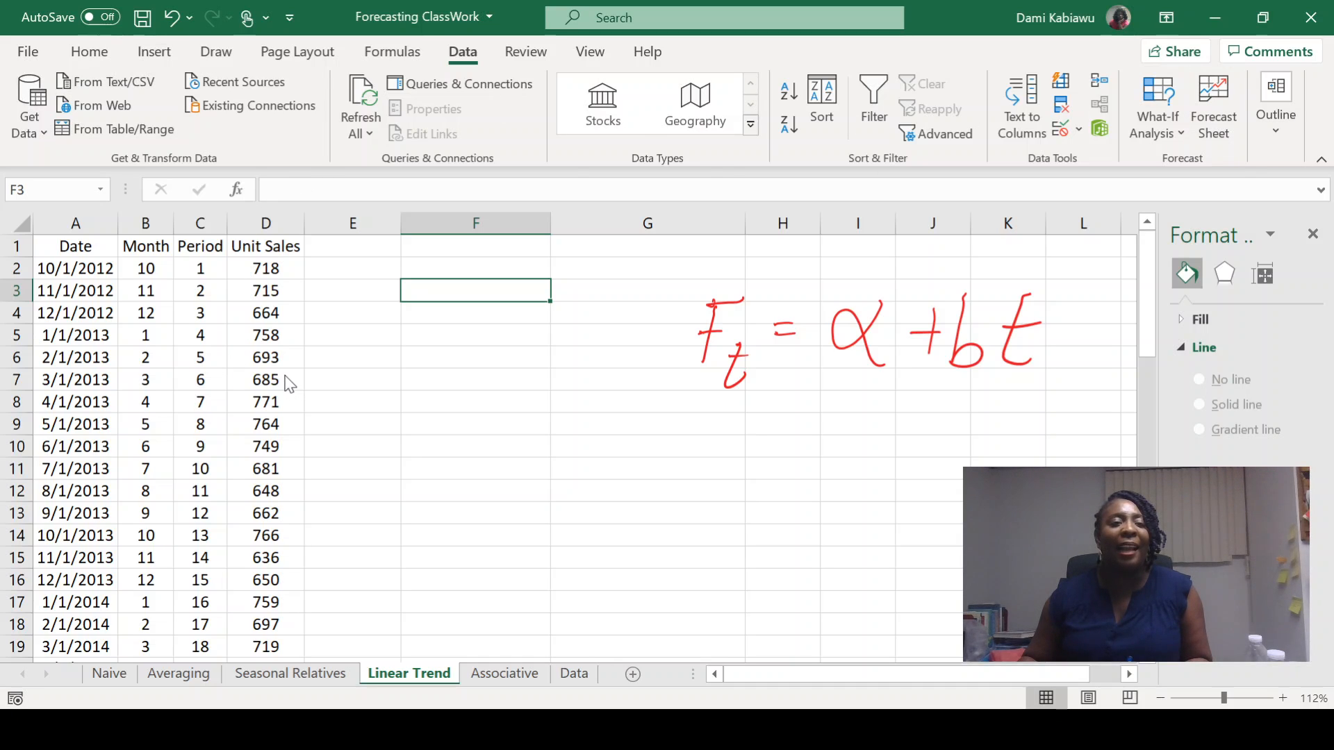
click(28, 52)
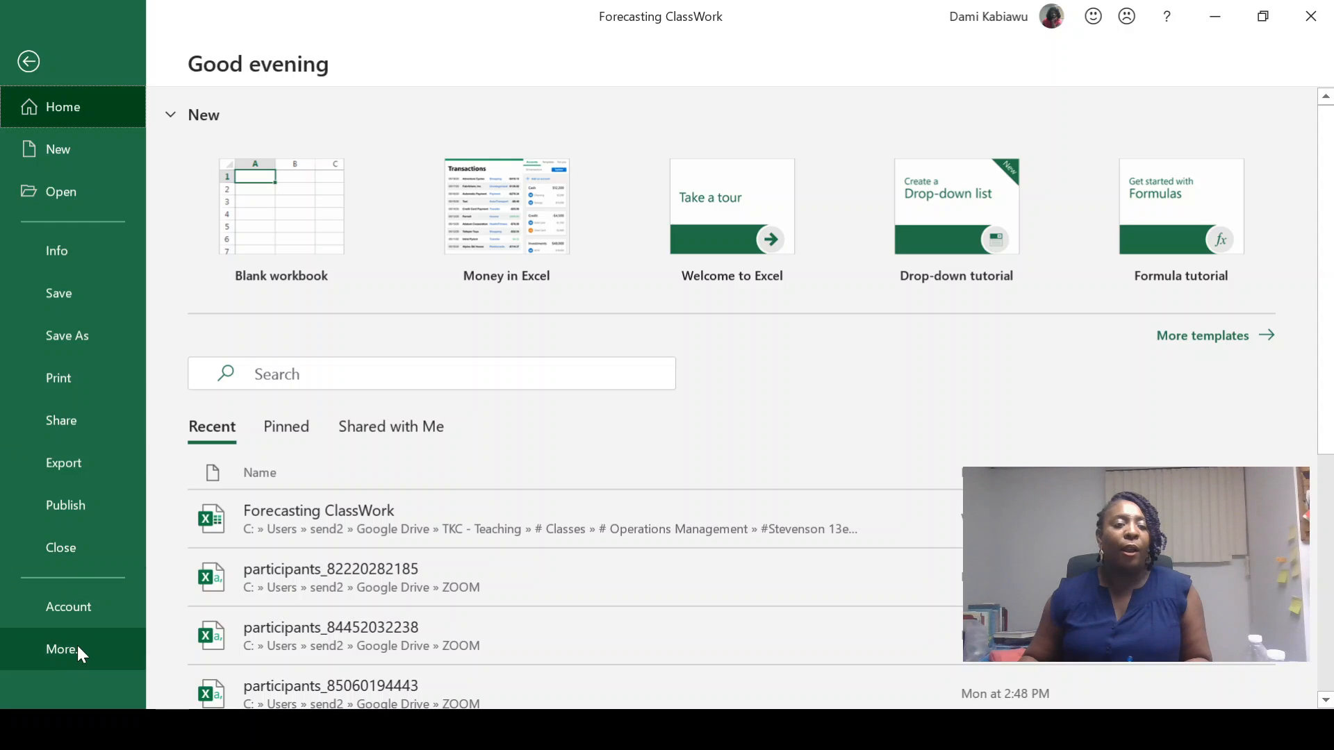
click(64, 659)
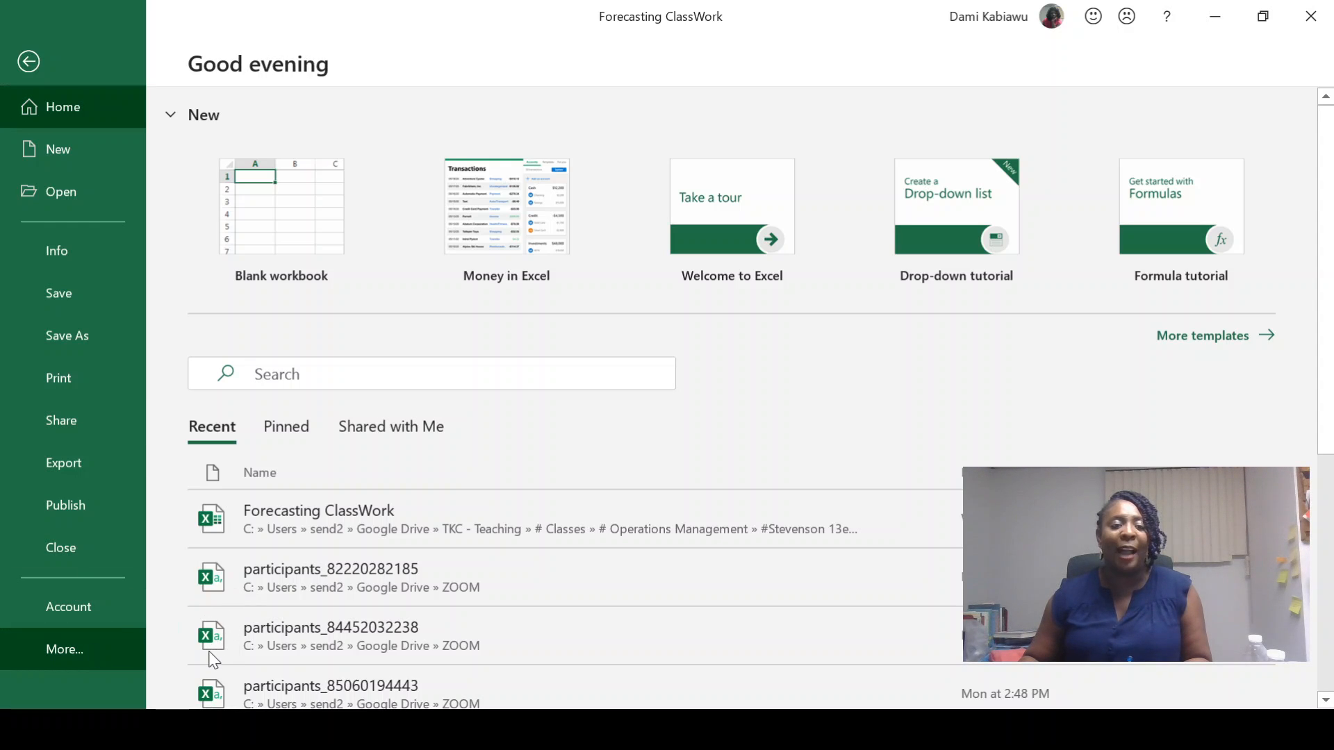
key(Escape)
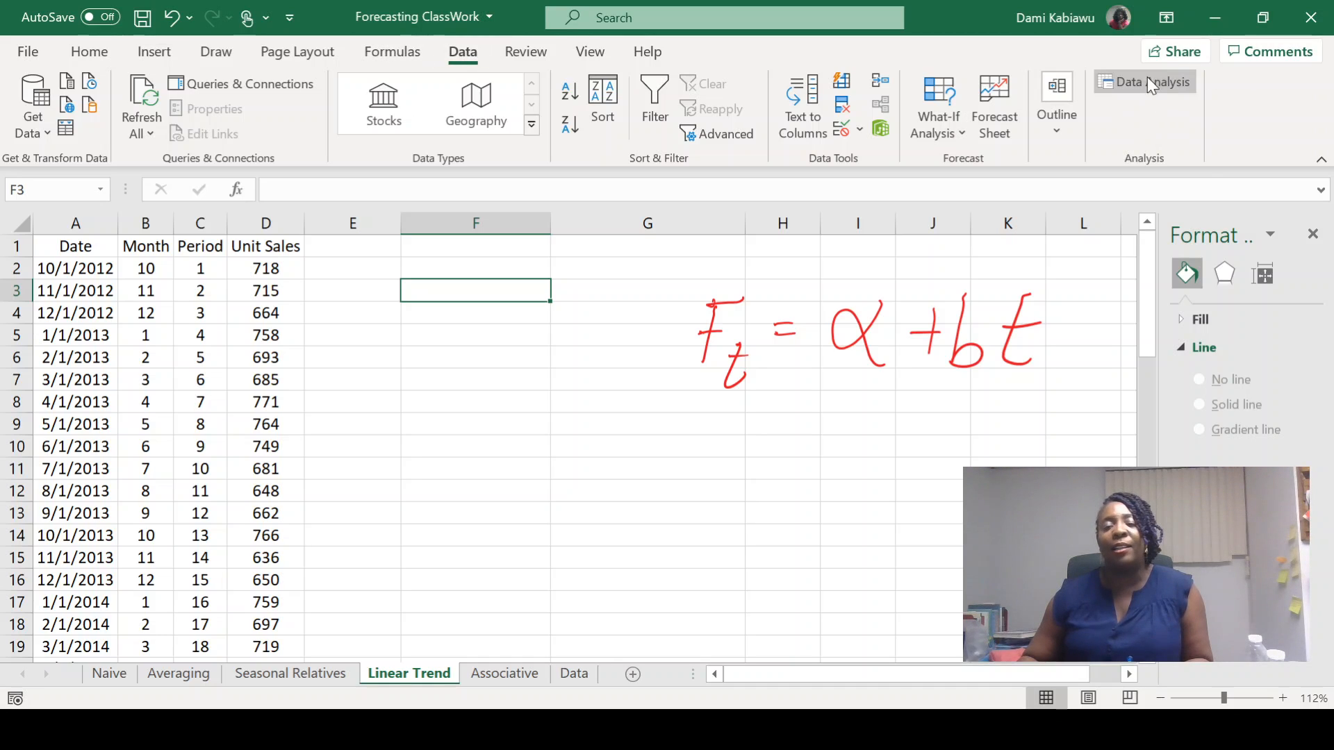
- Start a regression data analysis with the Unit Sales data, header included (D1:D60), as the Y input range
click(1173, 85)
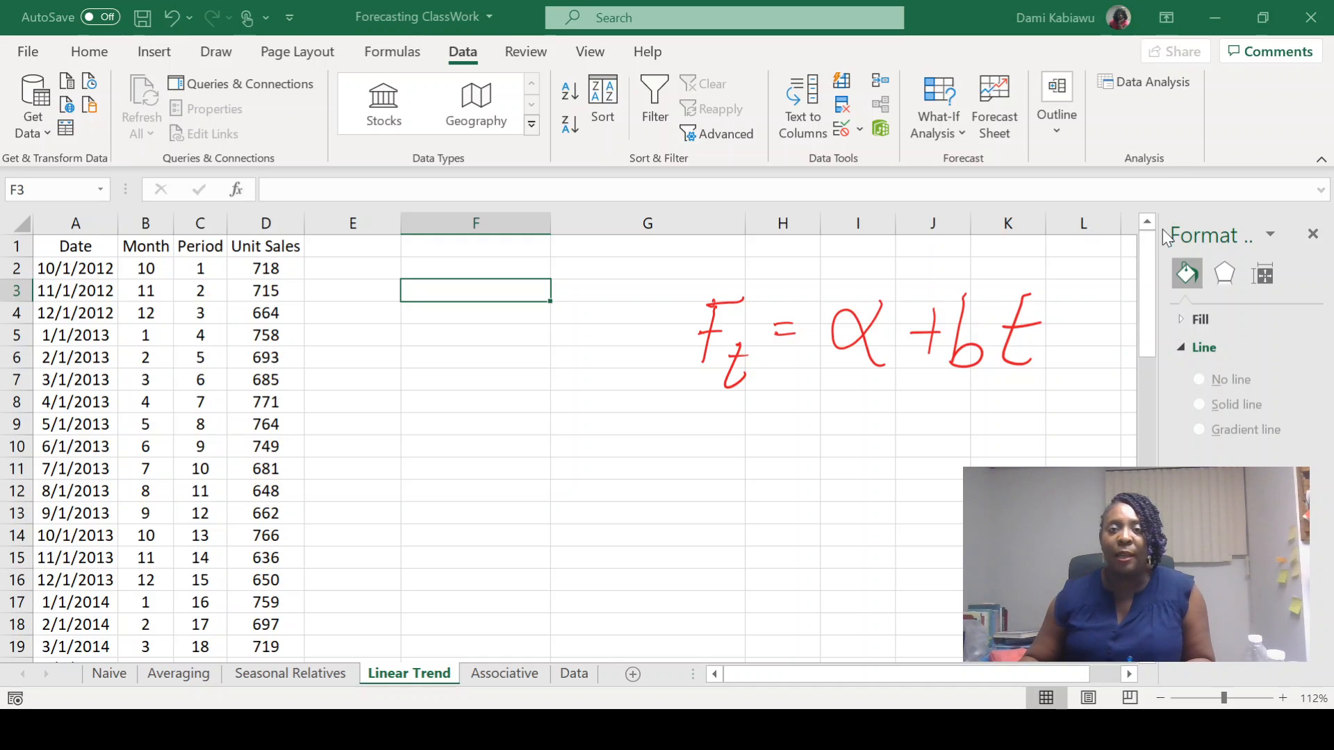
click(888, 162)
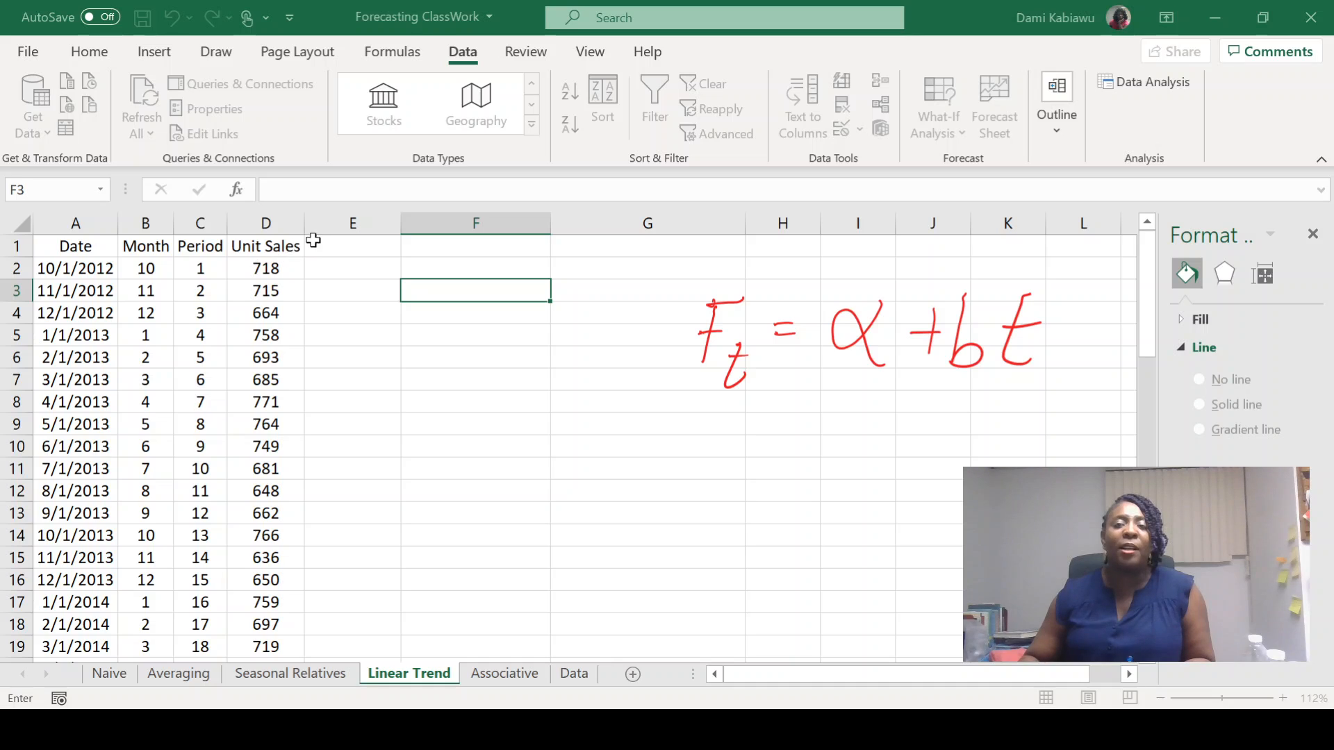
click(257, 246)
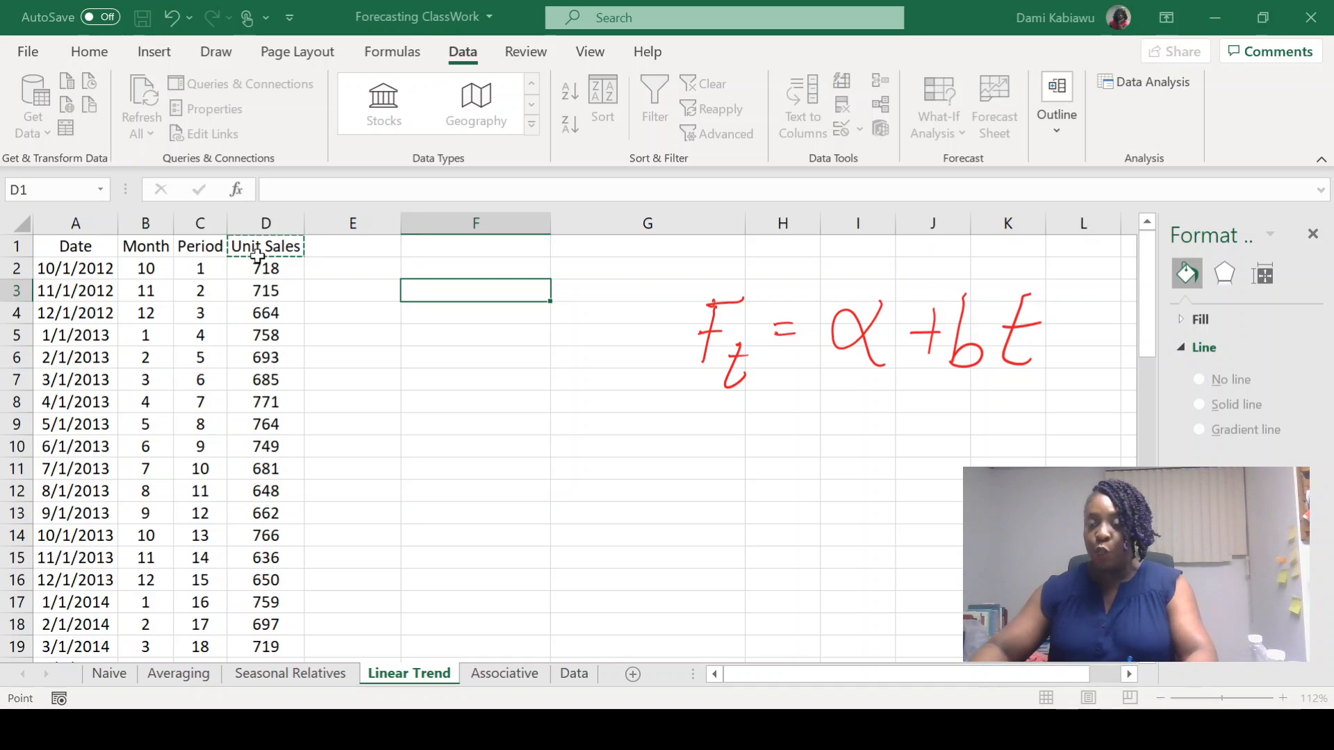
key(ctrl+shift+Down)
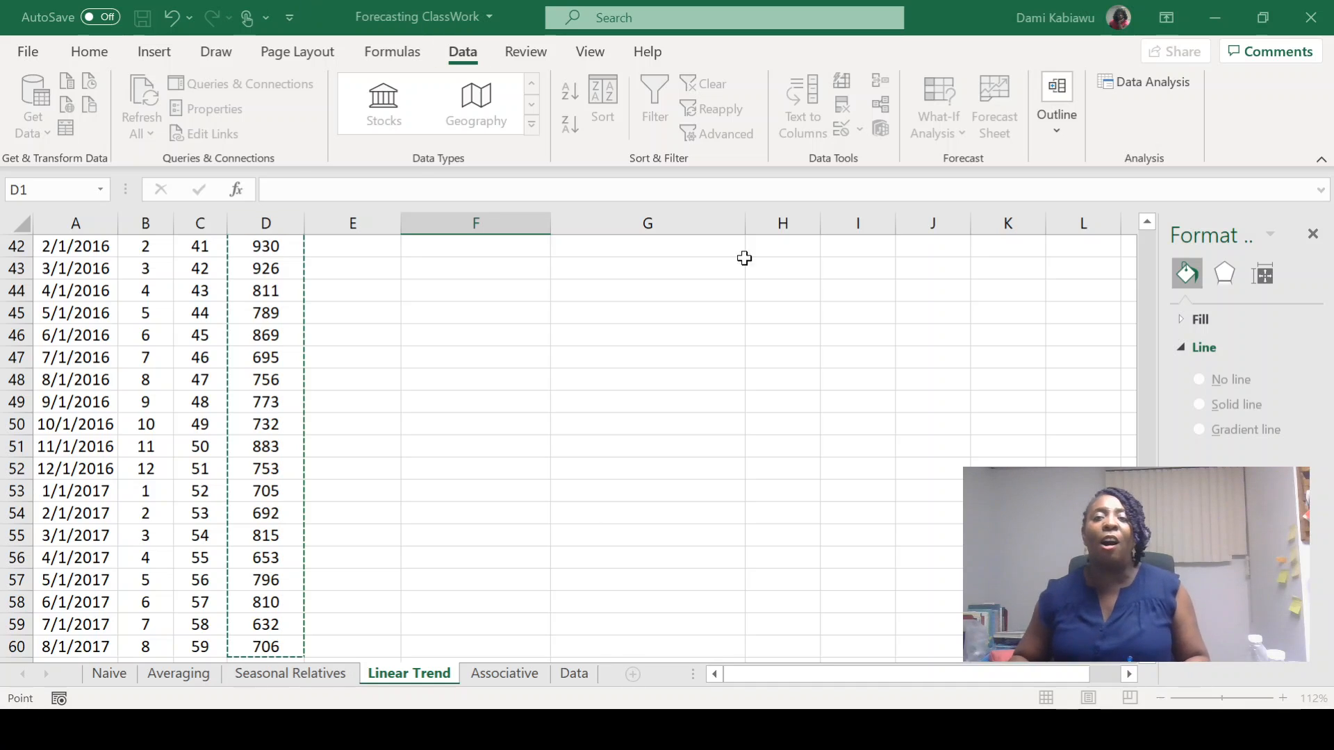
scroll(455, 563, up, 1)
scroll(497, 342, up, 13)
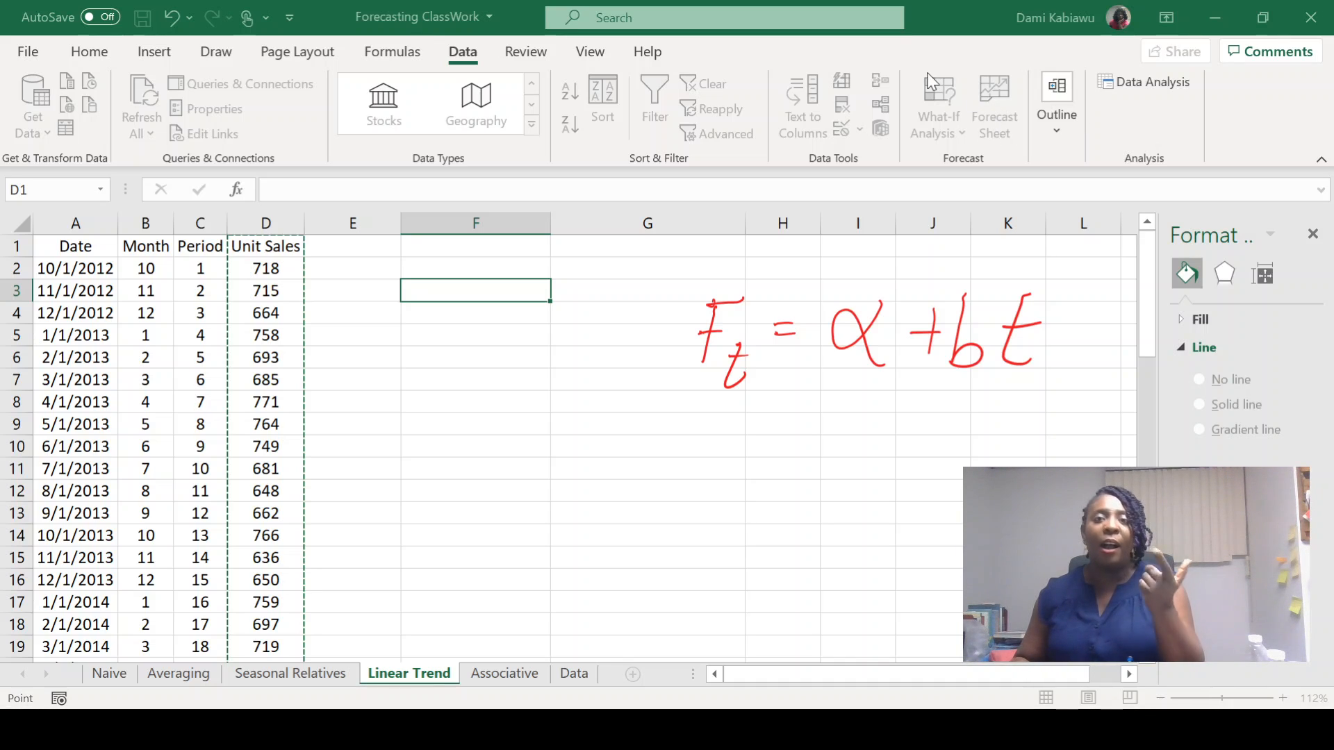
click(1090, 98)
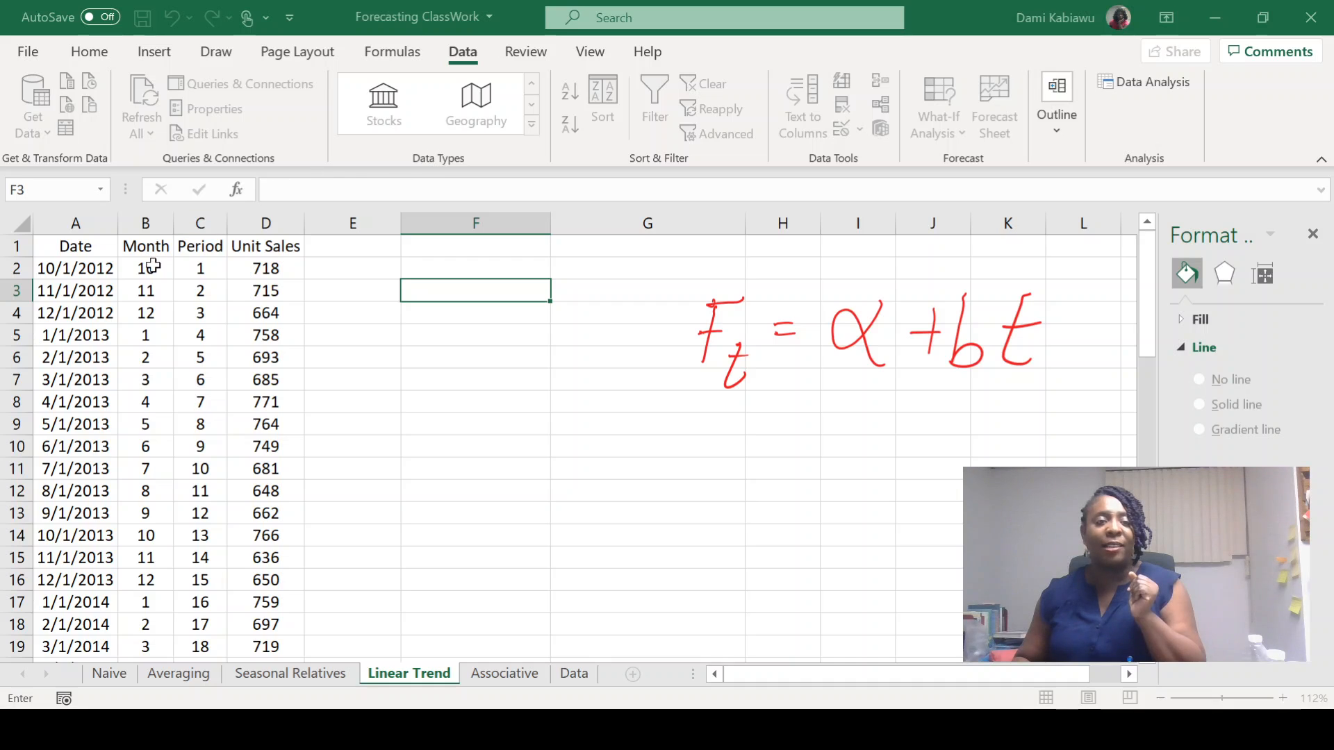
- Set the Period data, header included (C1:C60), as the regression's X input range
click(218, 245)
key(ctrl+shift+Down)
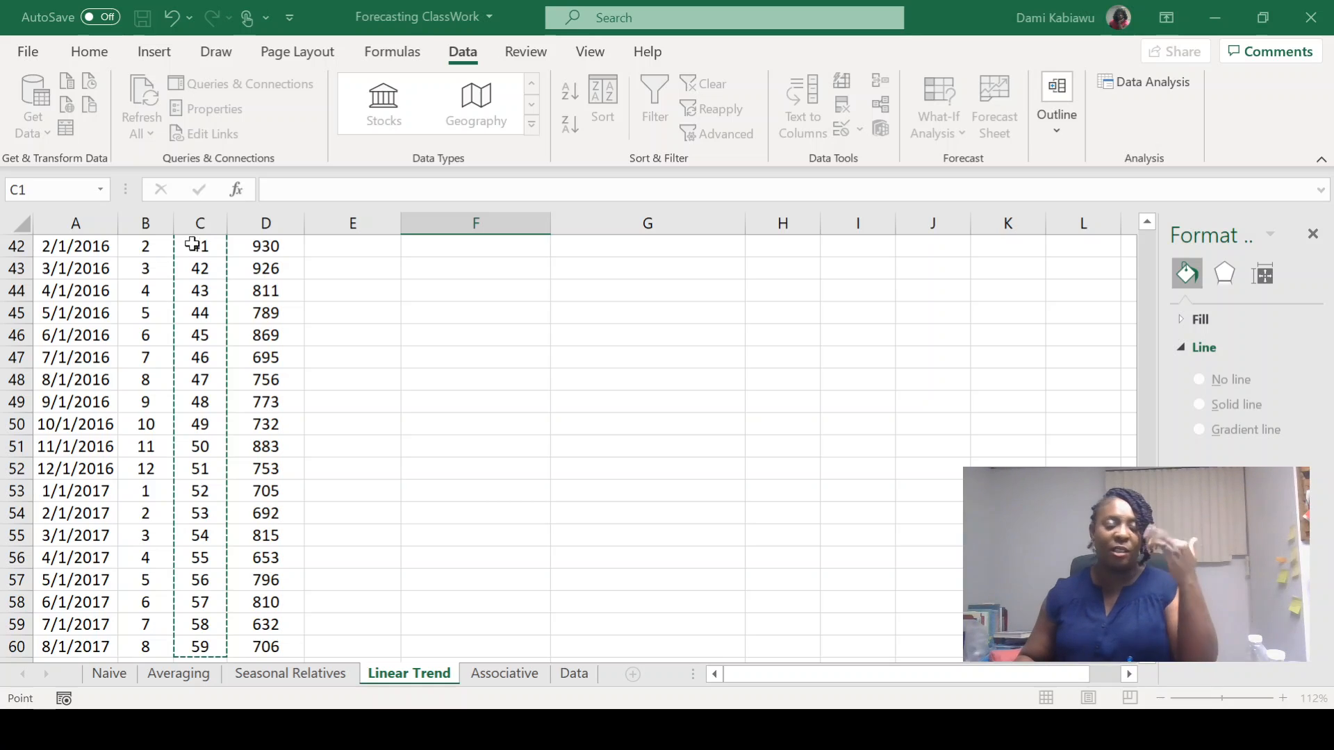
key(Escape)
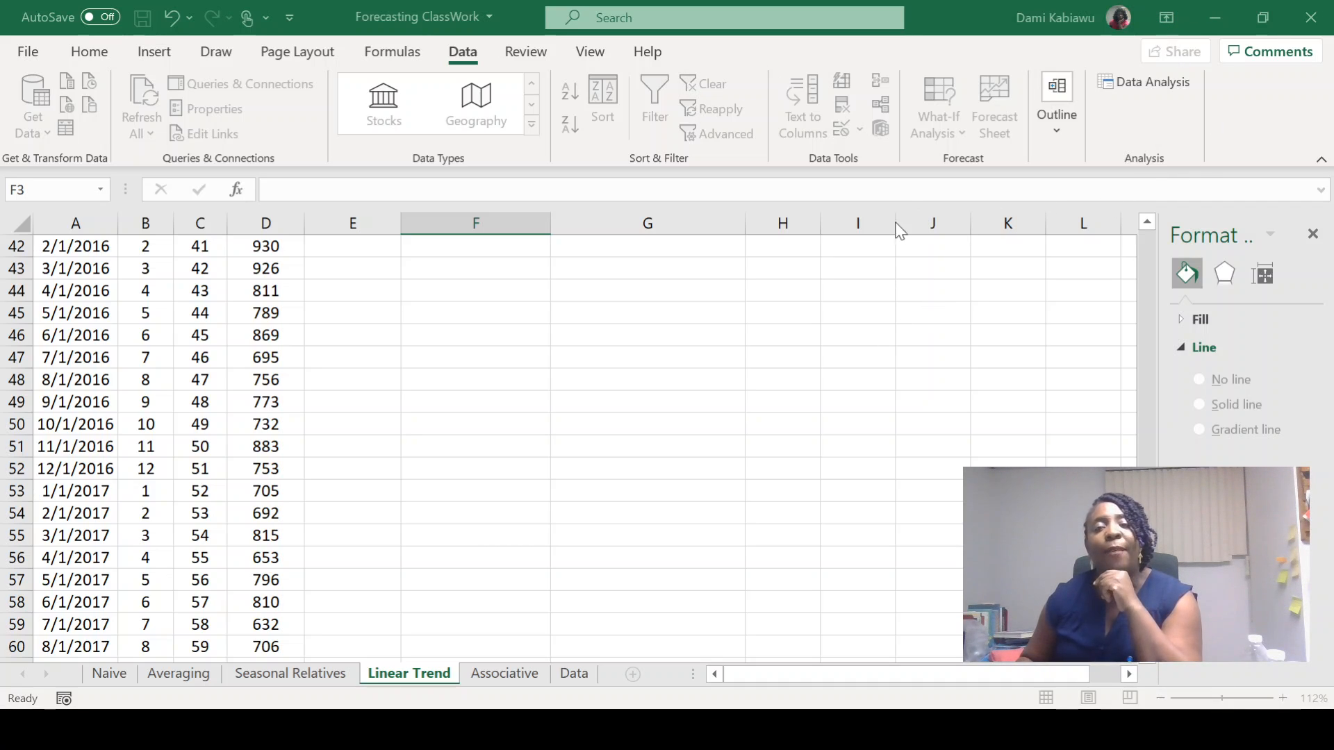
- Mark the regression's input ranges as including labels and output the summary on this sheet starting at cell H8
click(855, 213)
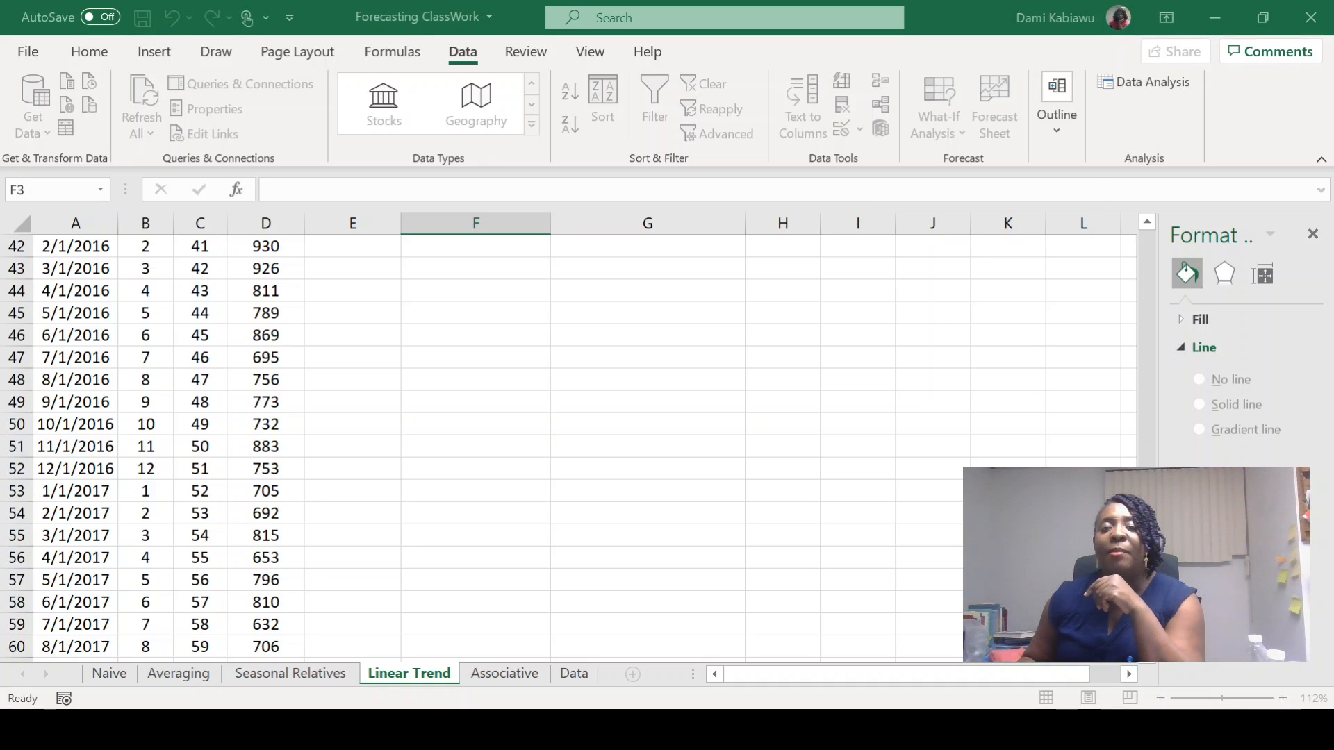
scroll(1148, 222, up, 14)
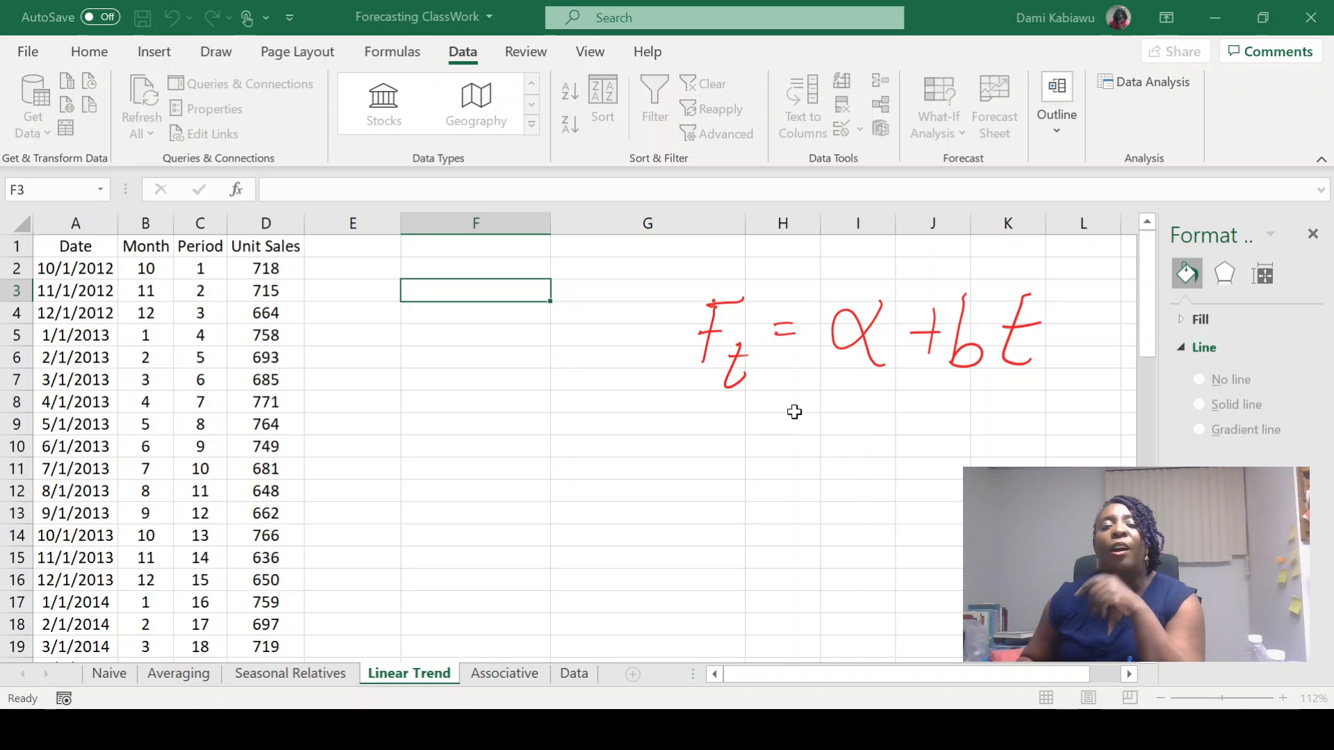
click(785, 406)
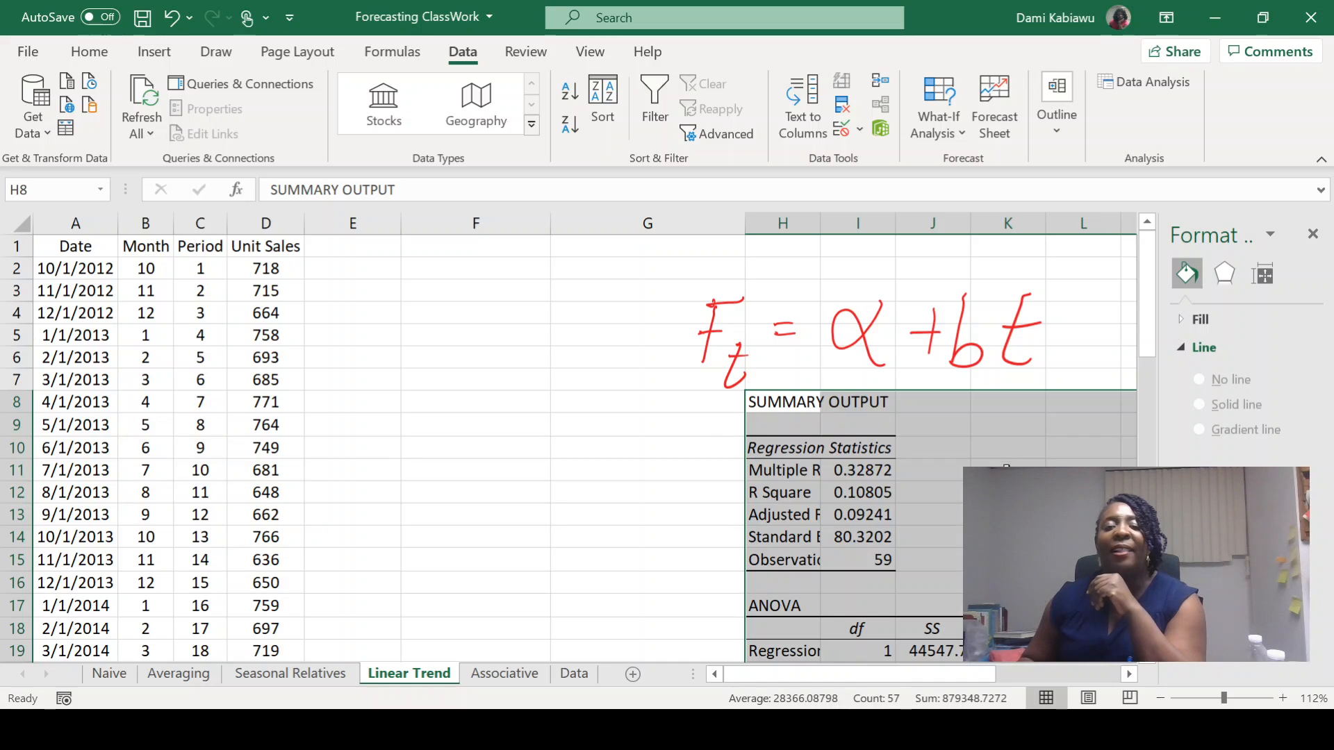
- Auto-fit the widths of columns H and I to the regression summary output
scroll(577, 448, down, 2)
scroll(577, 448, up, 1)
scroll(577, 448, down, 2)
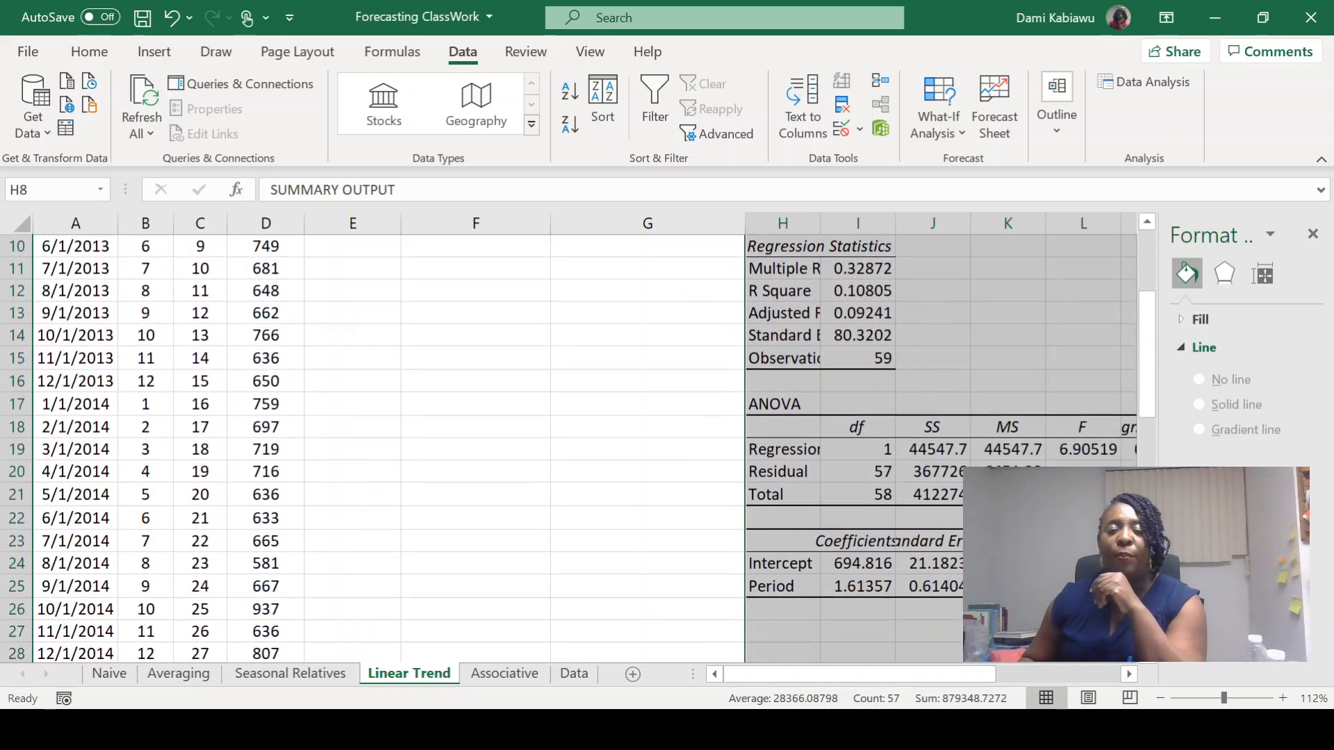
scroll(973, 445, down, 1)
scroll(973, 445, up, 4)
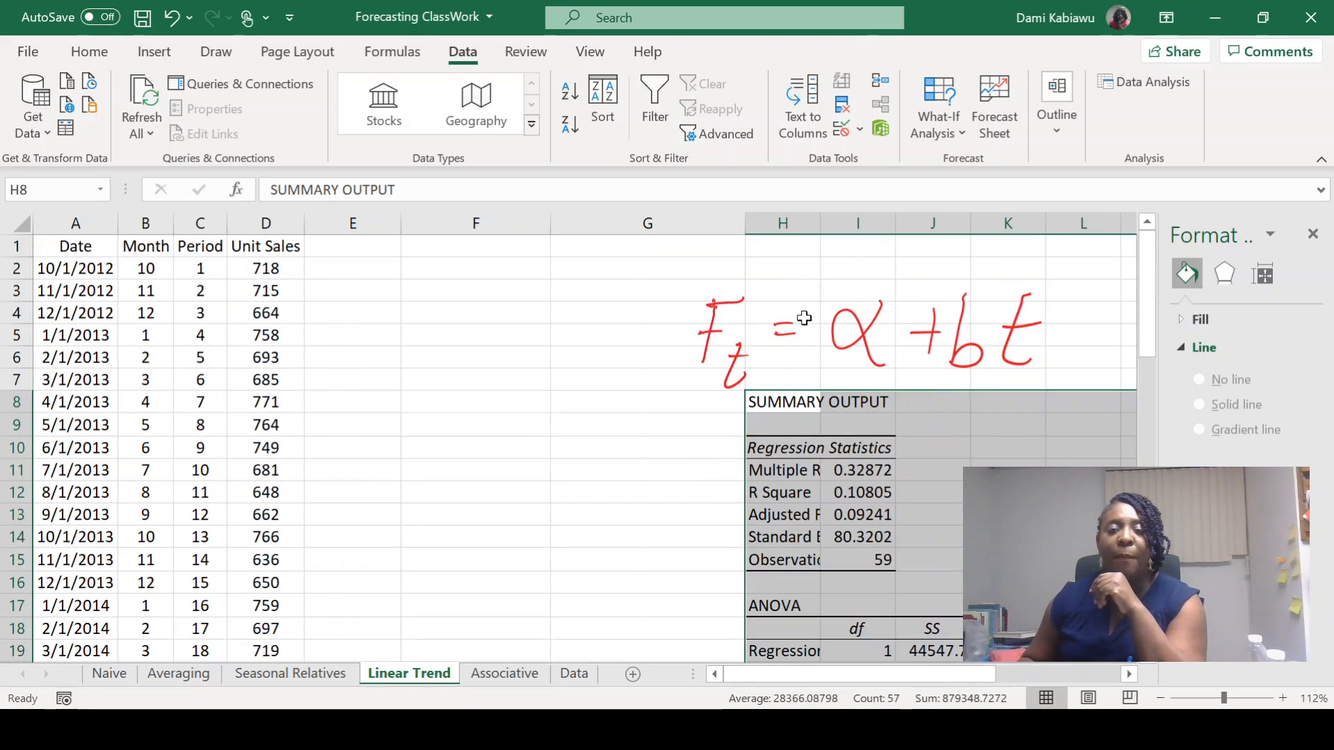
double_click(821, 223)
click(931, 223)
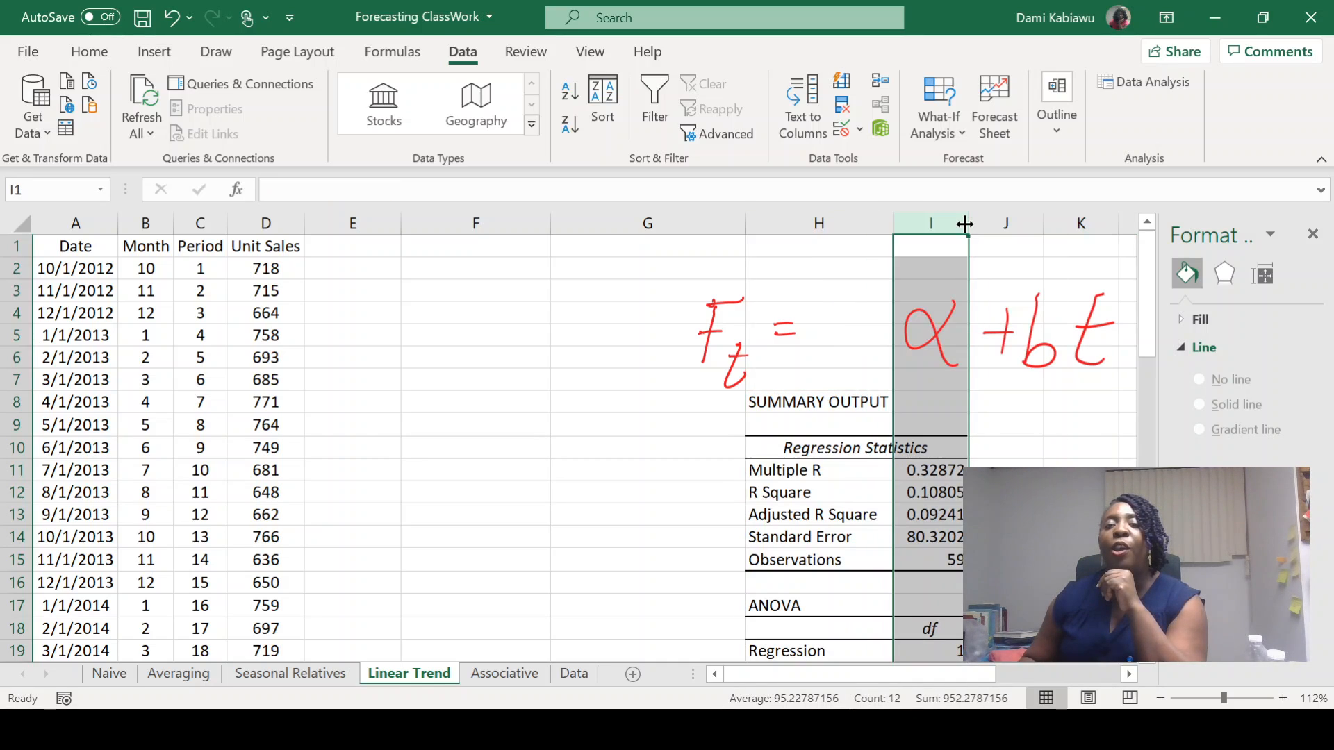
double_click(965, 223)
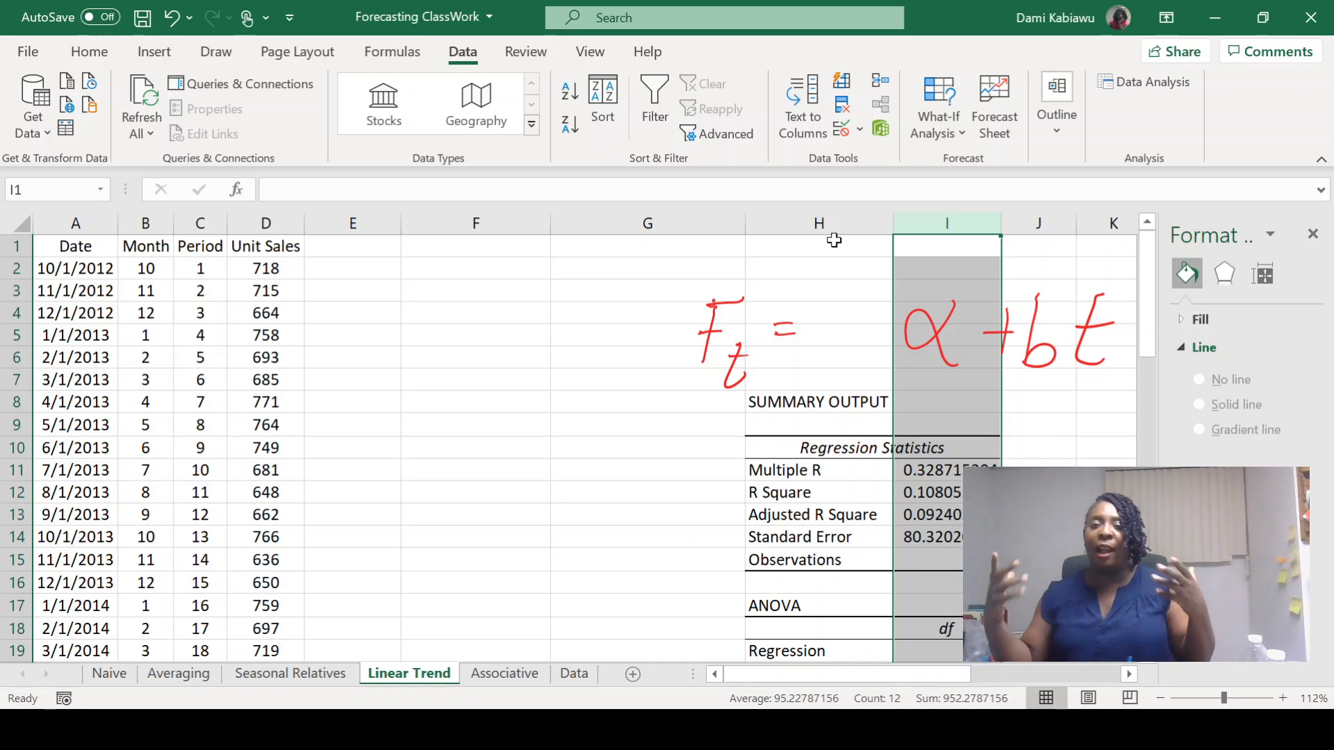
- Replace the Intercept label in cell H24 of the coefficients table with "alpha(α)"
scroll(966, 438, down, 4)
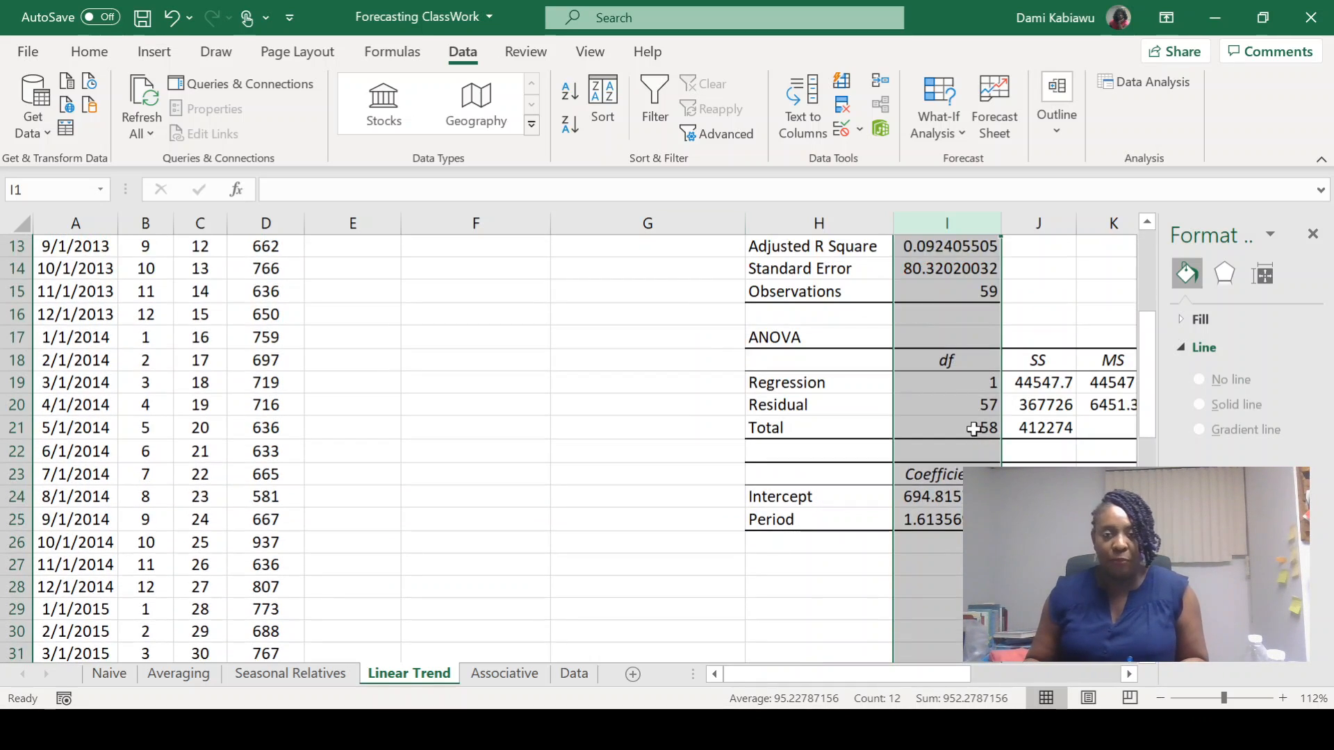
click(935, 505)
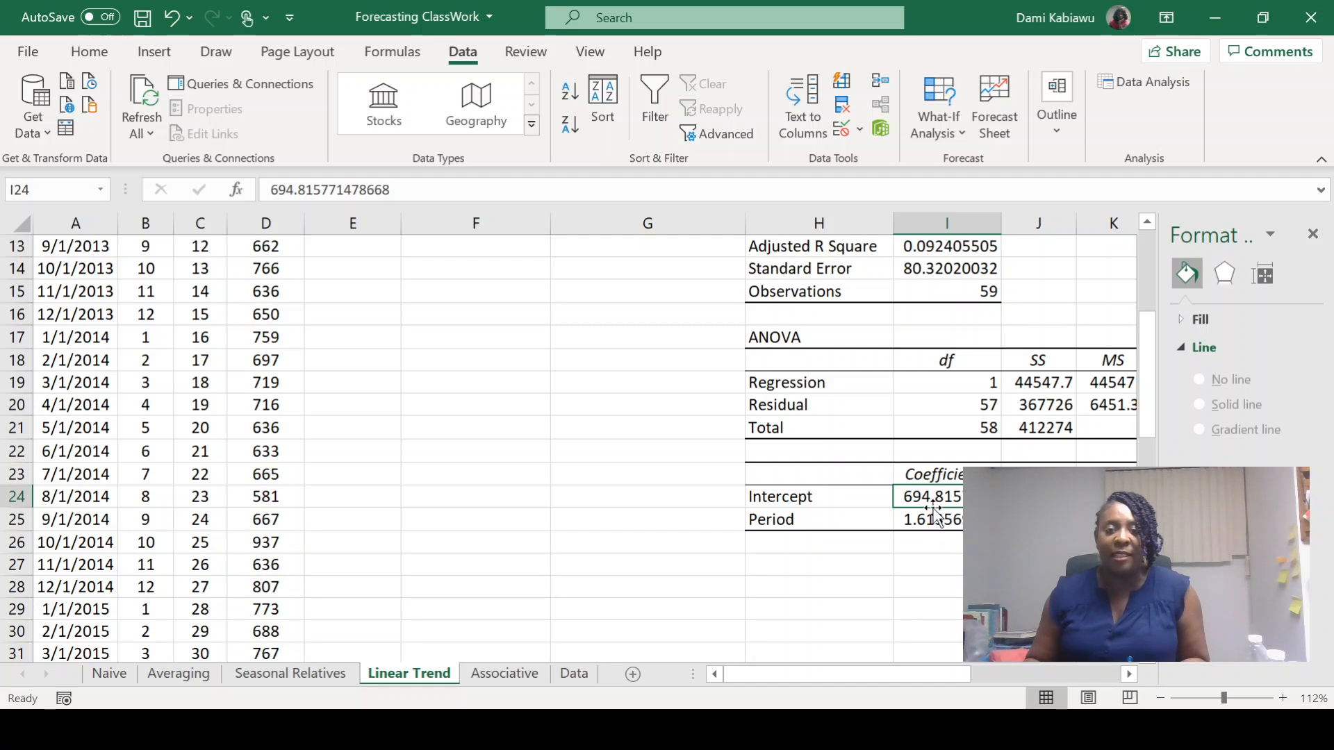
click(841, 499)
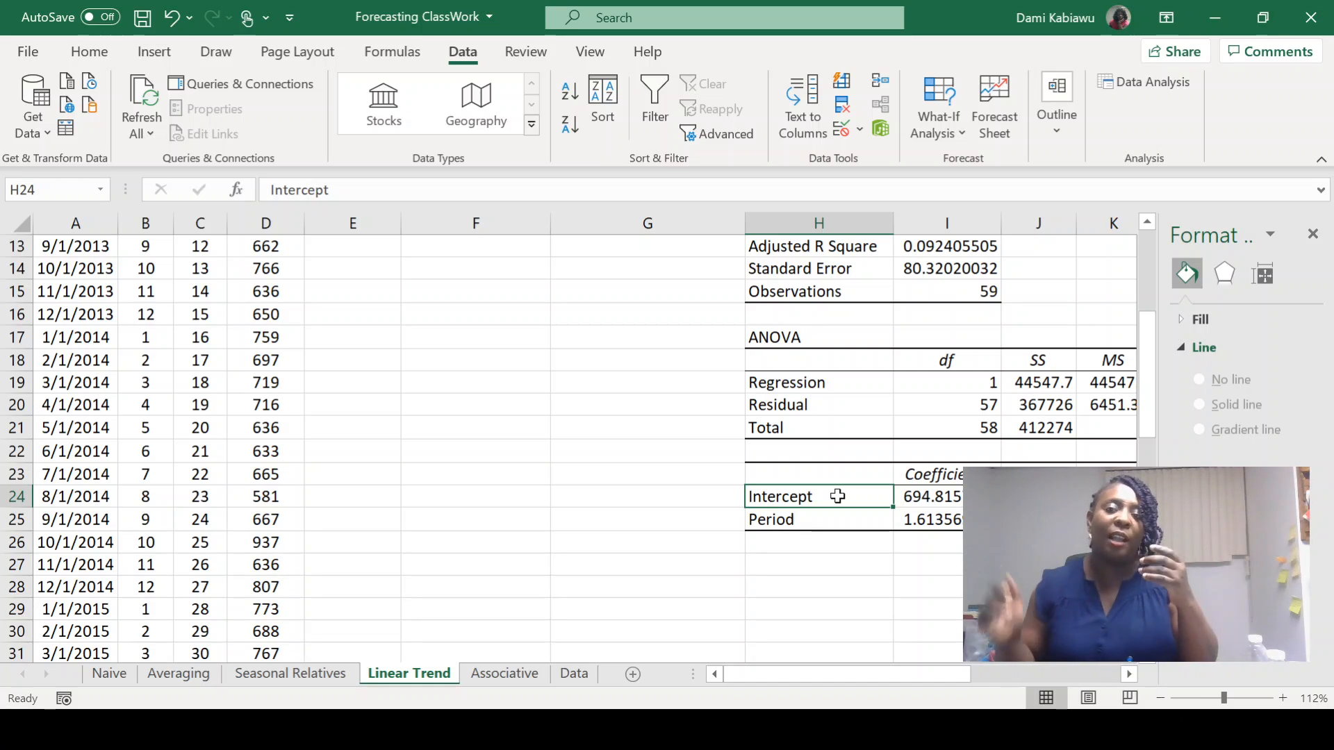
text(alpha()
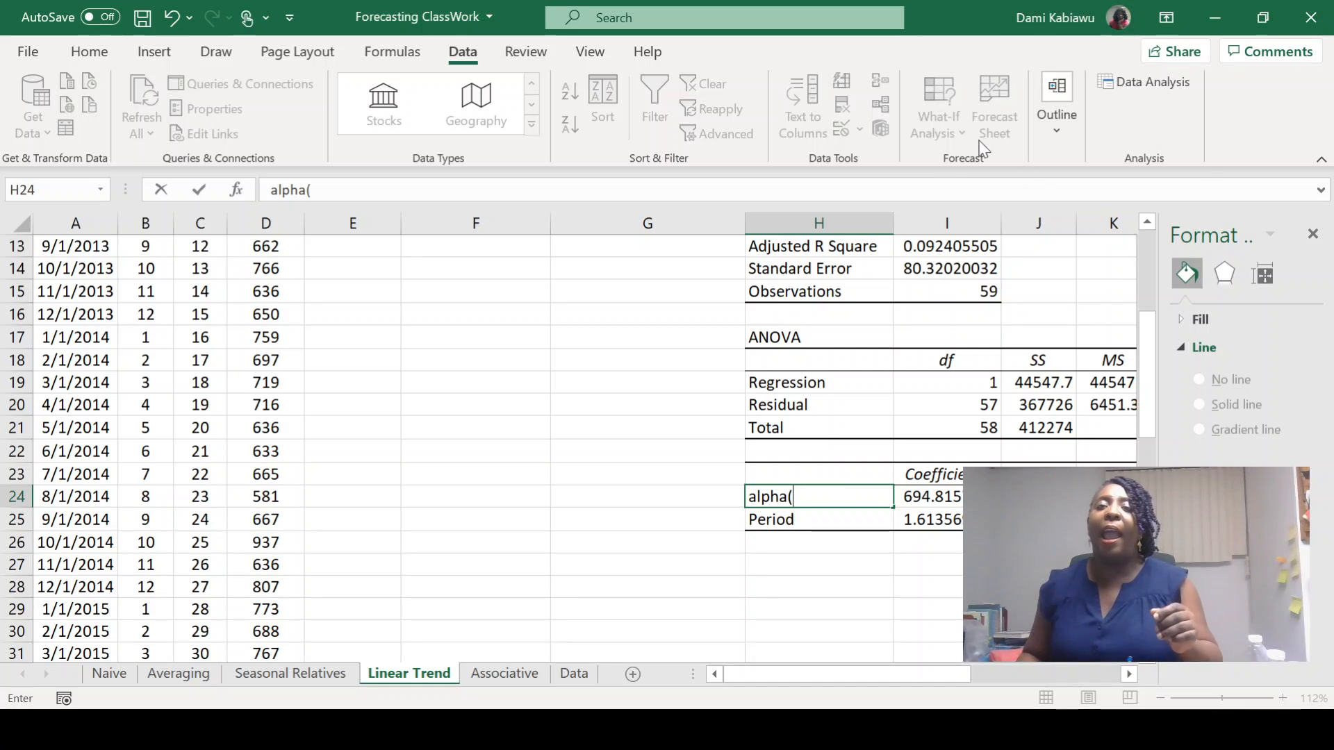
click(153, 52)
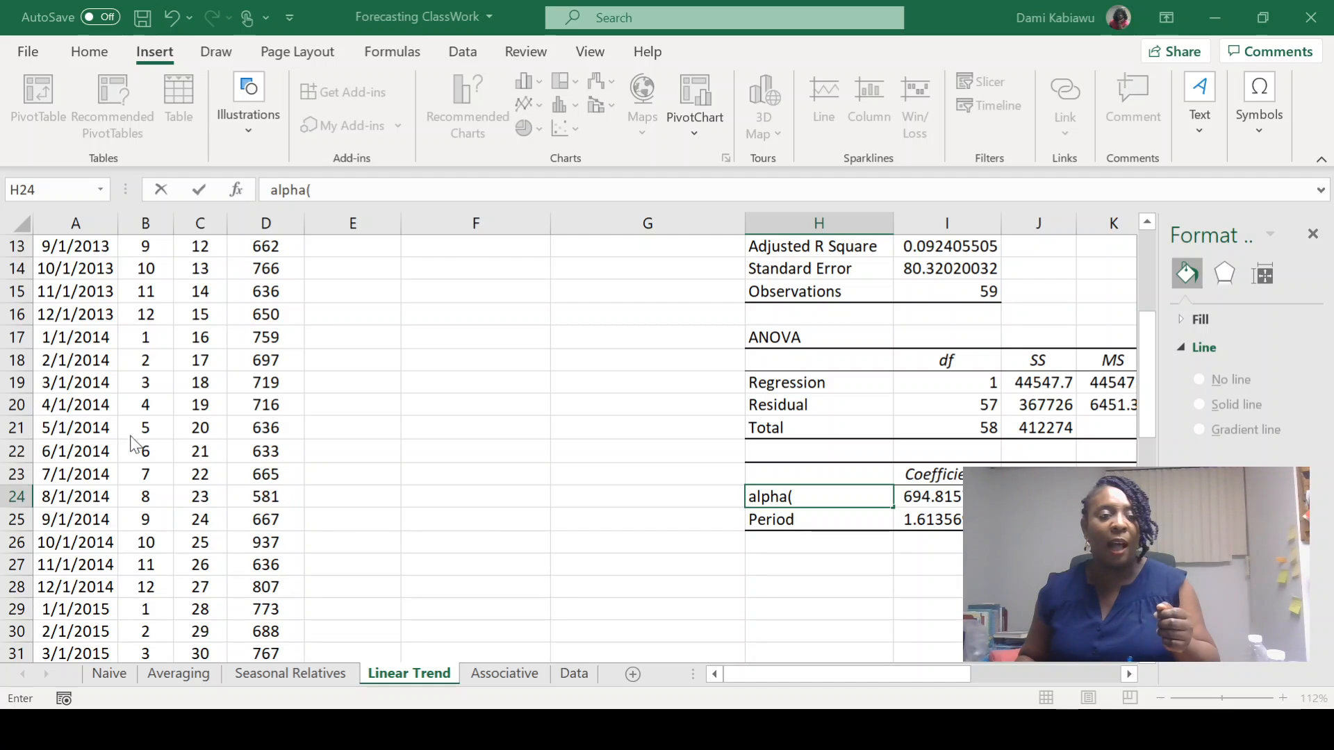
text(α)
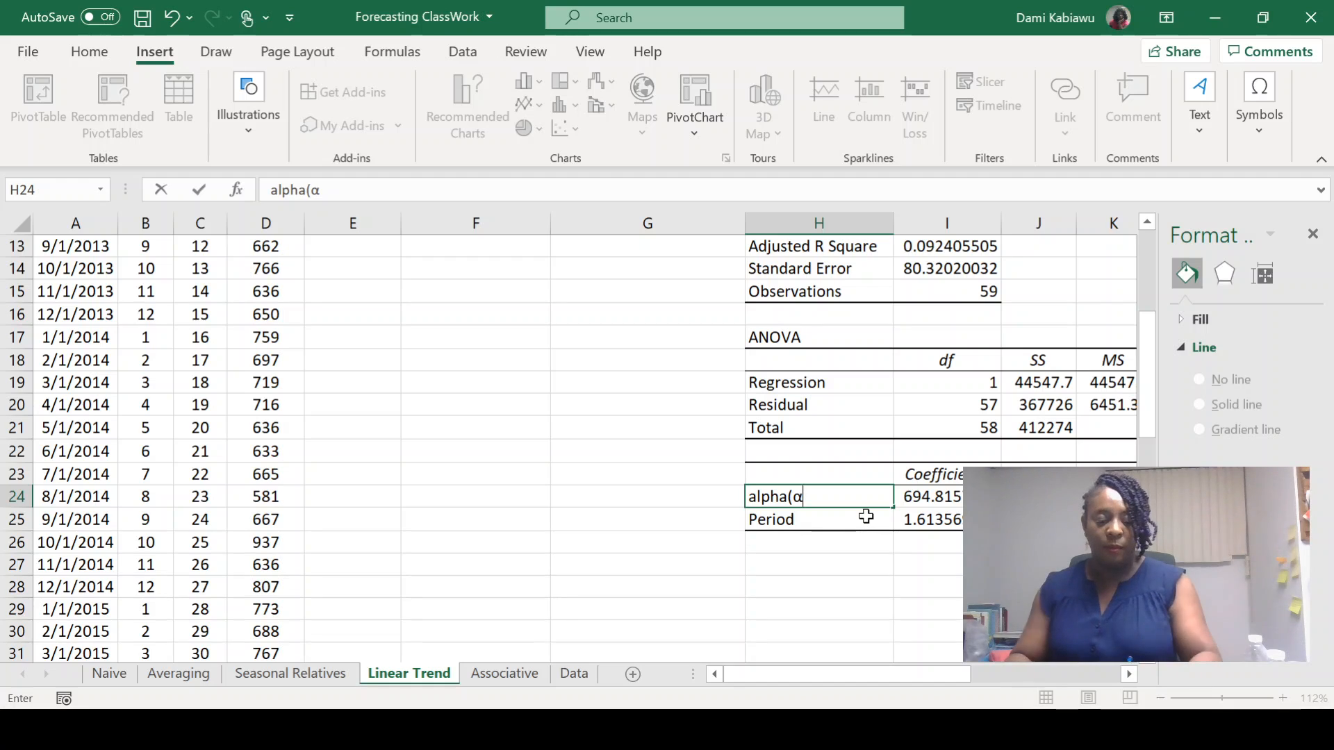
text())
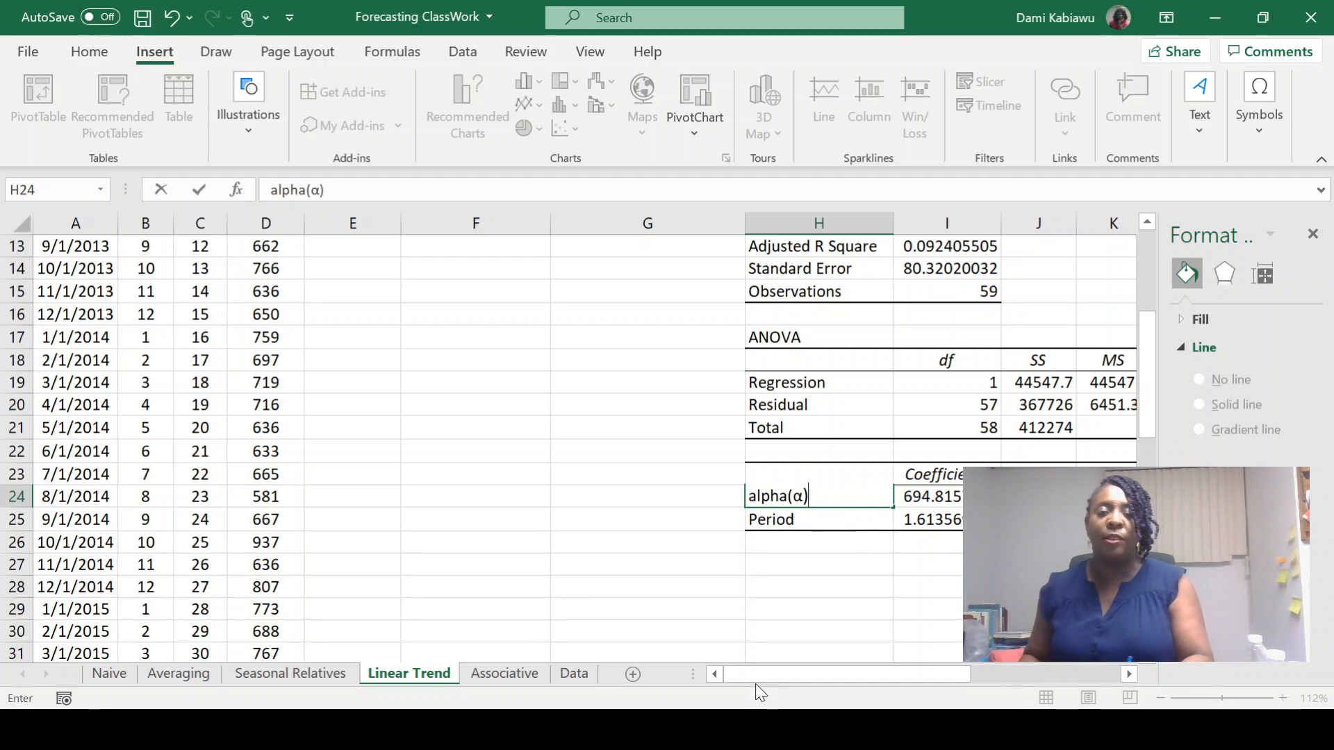
click(742, 621)
- Extend the Period label in cell H25 of the coefficients table to "Period (t)"
click(821, 525)
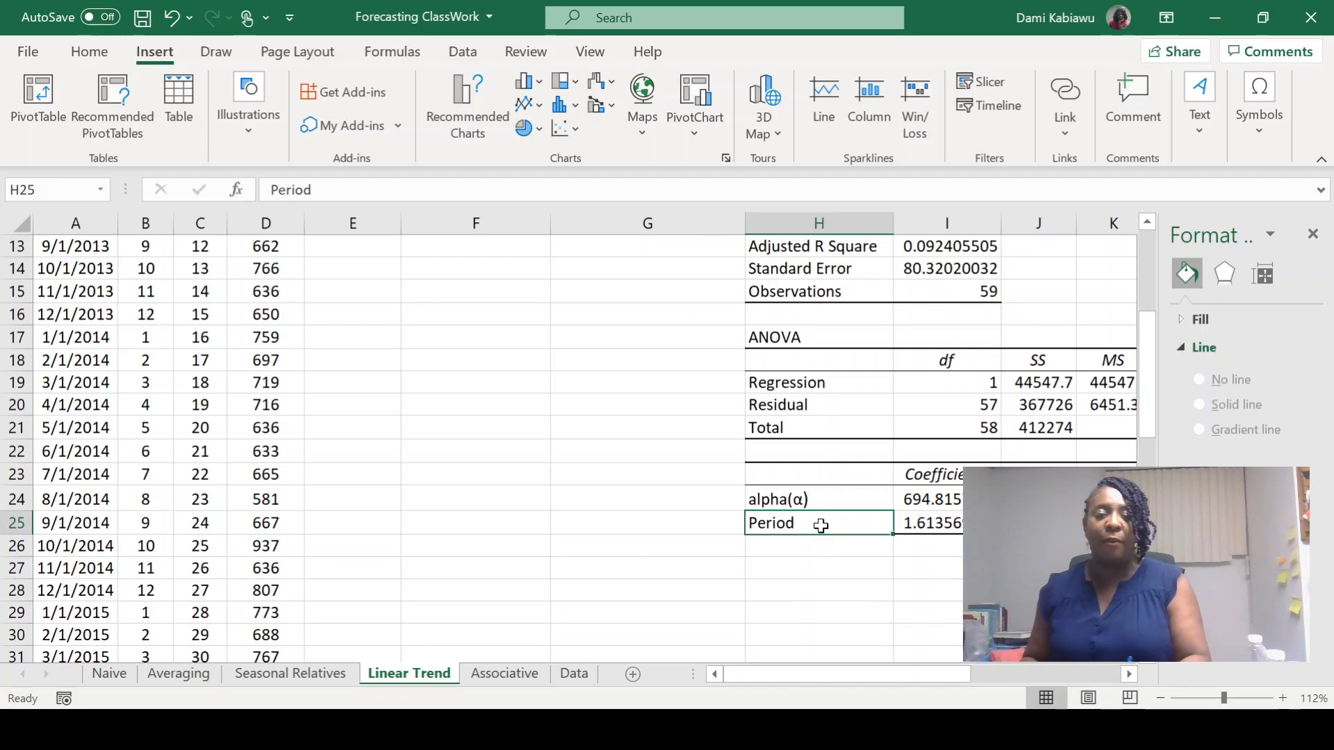
double_click(821, 524)
text((t))
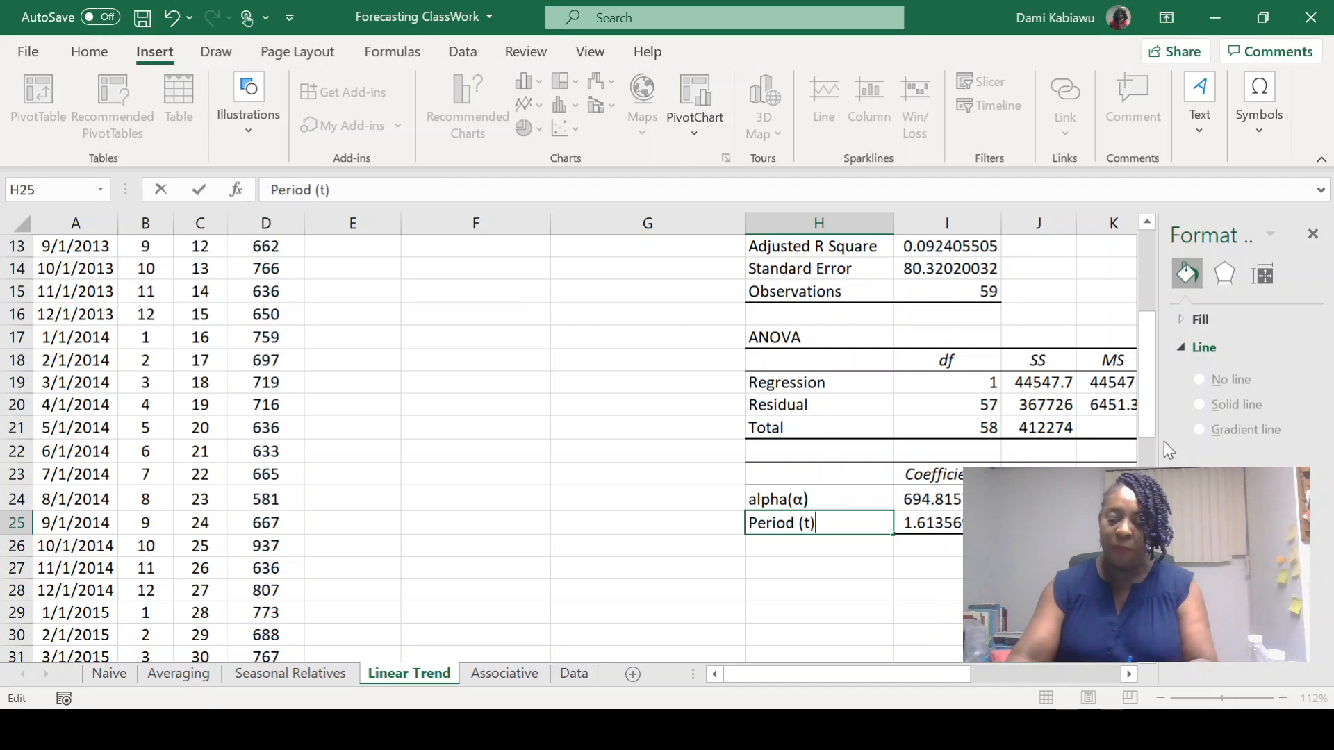
key(ctrl+Return)
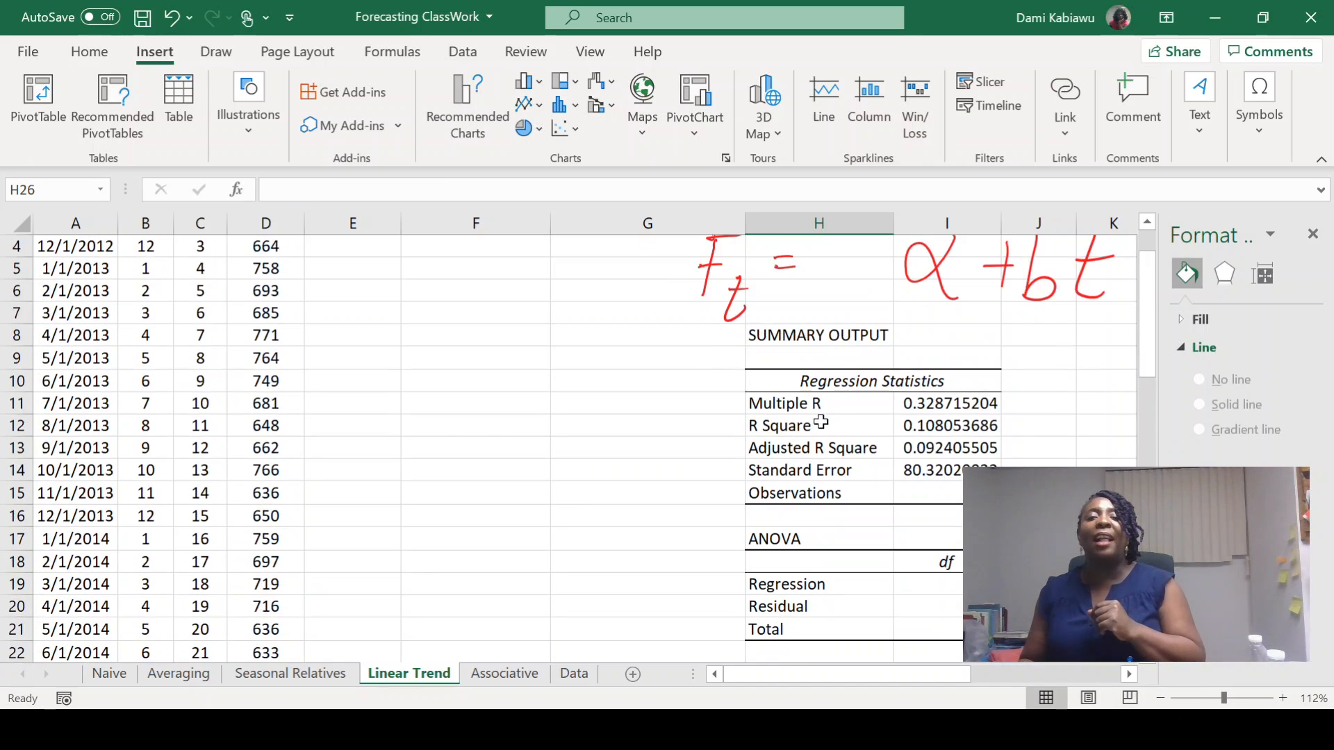
- Delete the handwritten Ft = α + bt equation ink above the regression summary output
scroll(820, 422, up, 1)
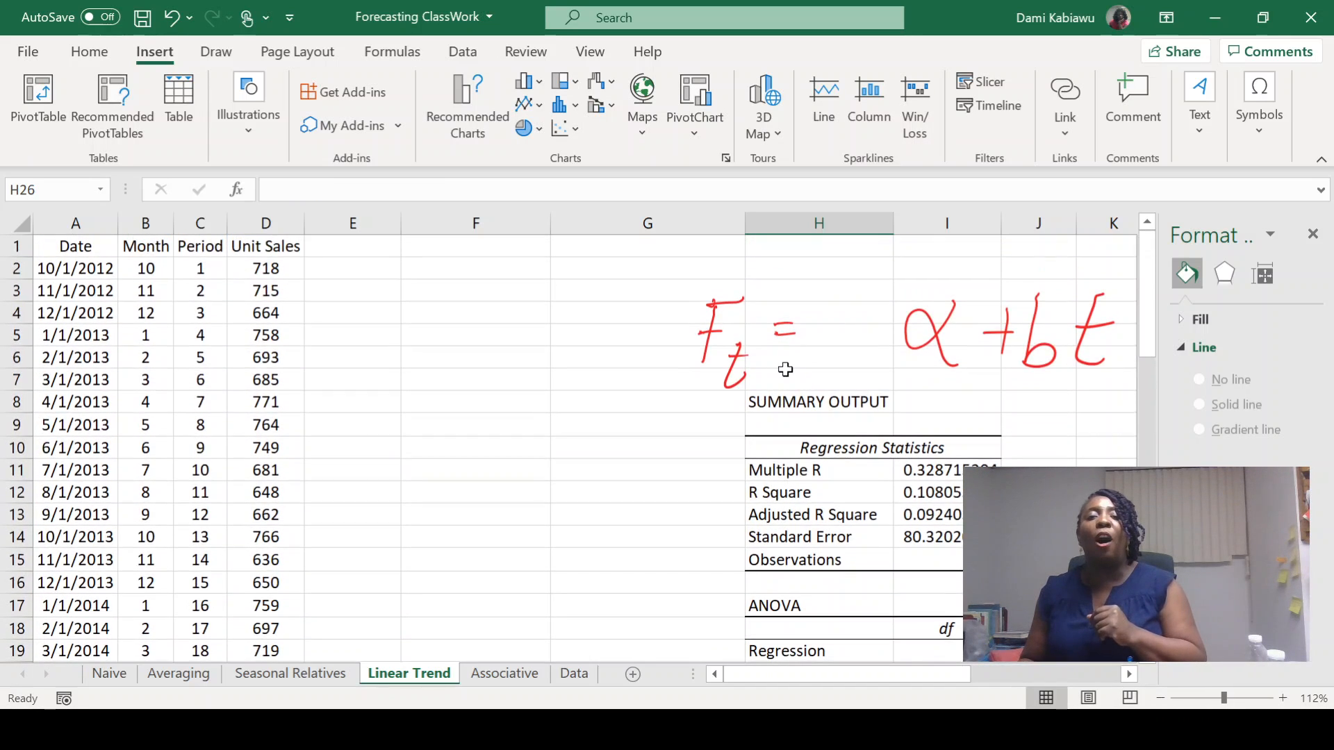
click(737, 357)
click(737, 355)
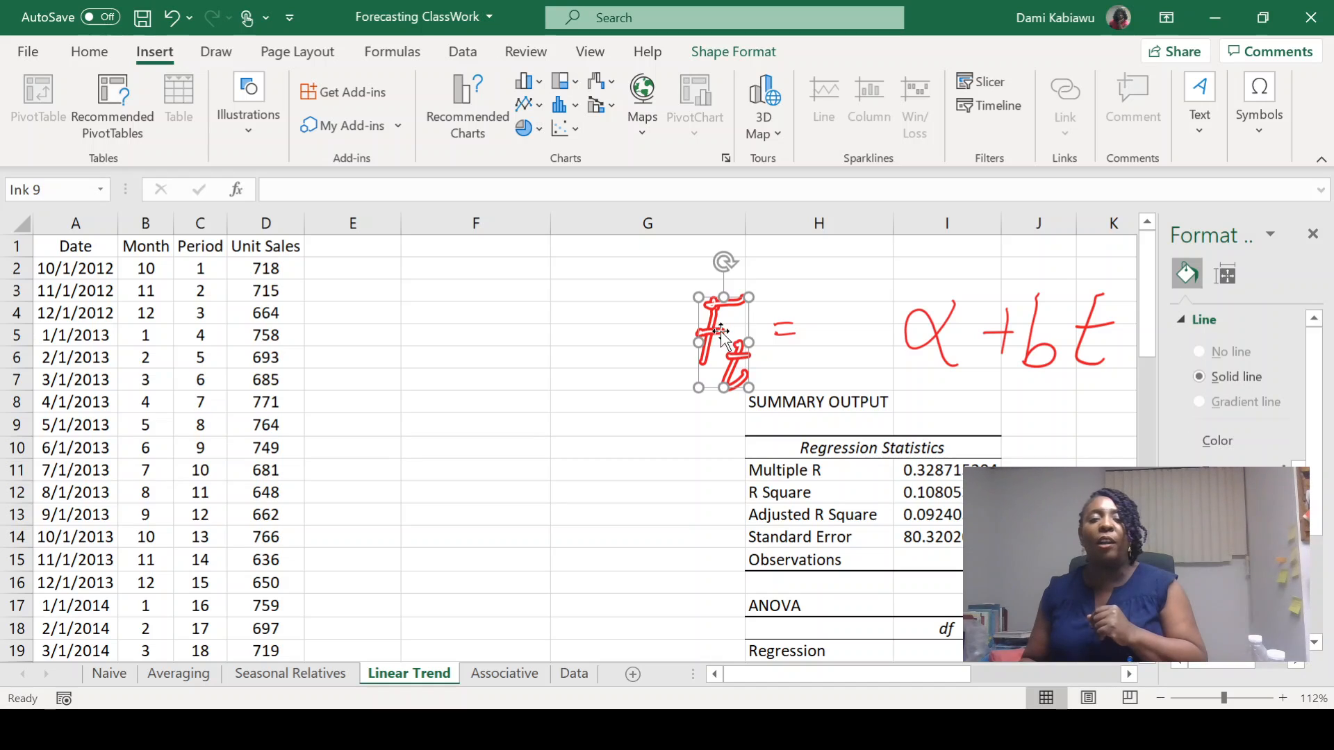
click(731, 339)
key(Delete)
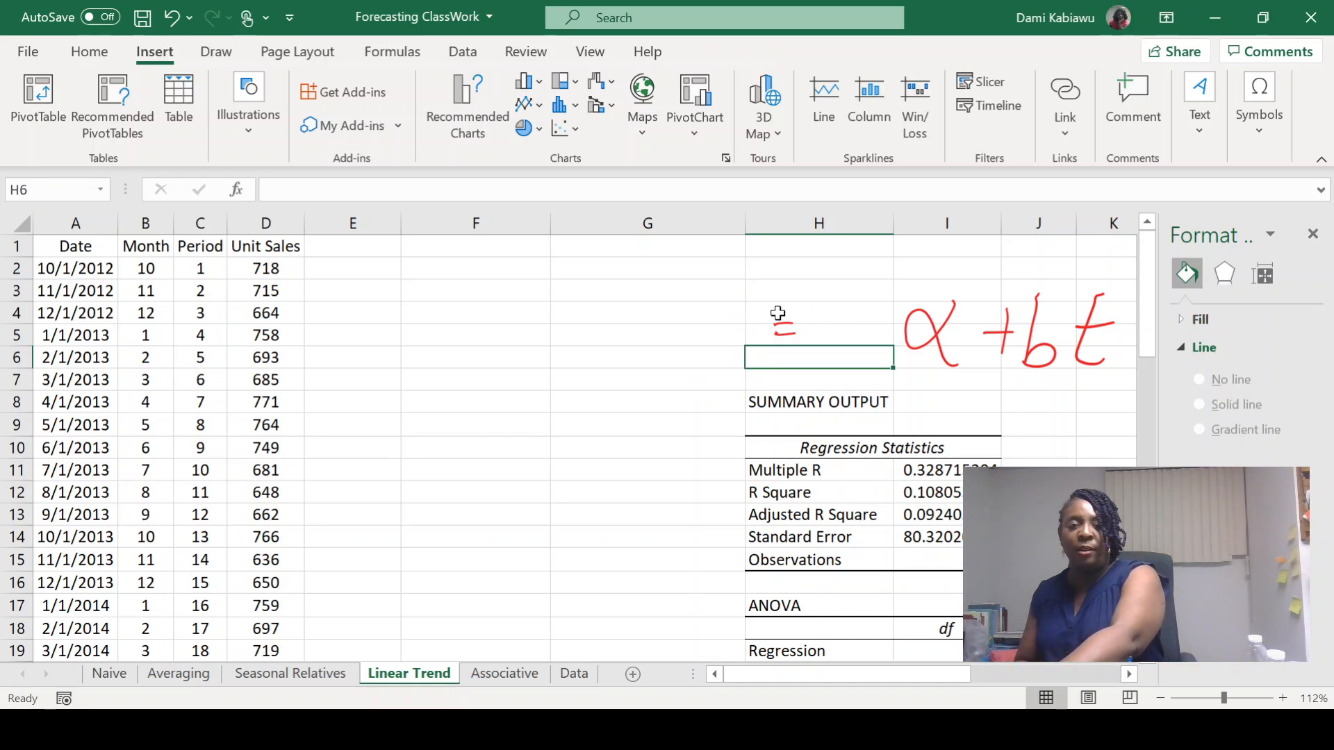
click(784, 330)
key(Delete)
click(924, 337)
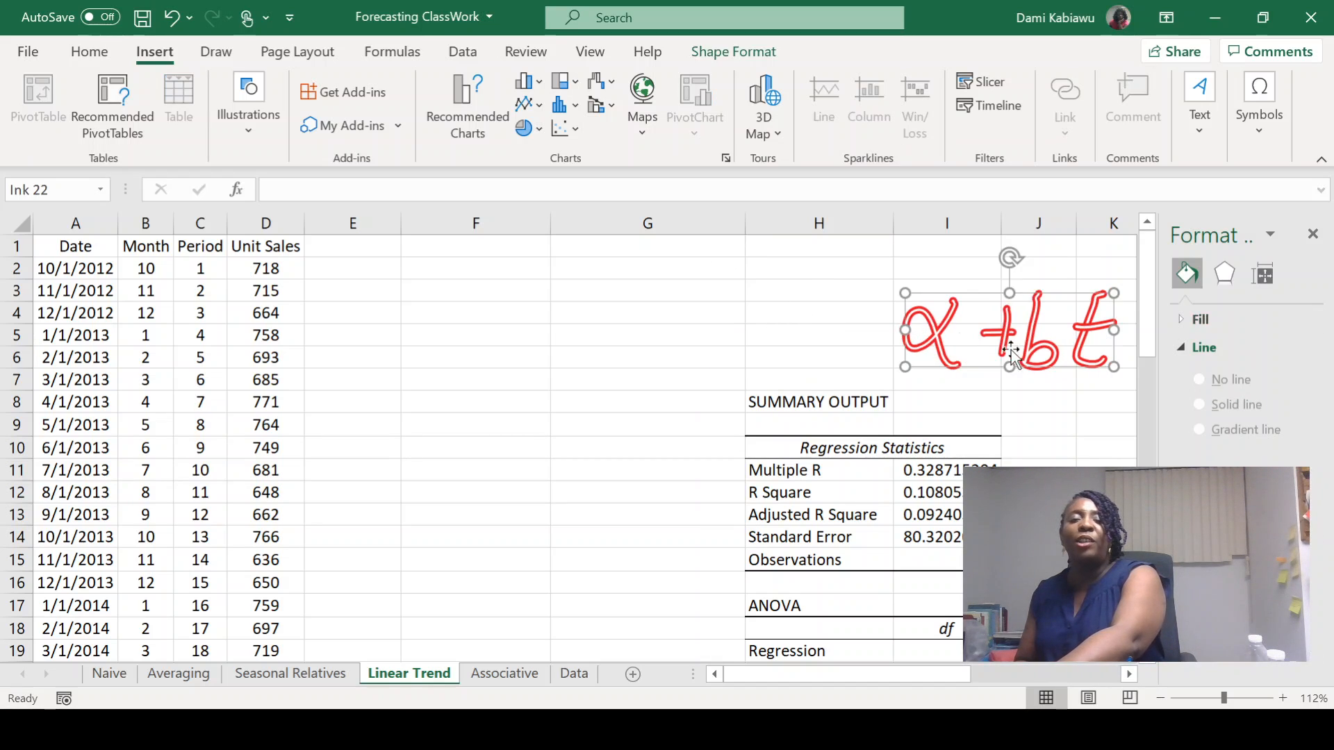
key(Delete)
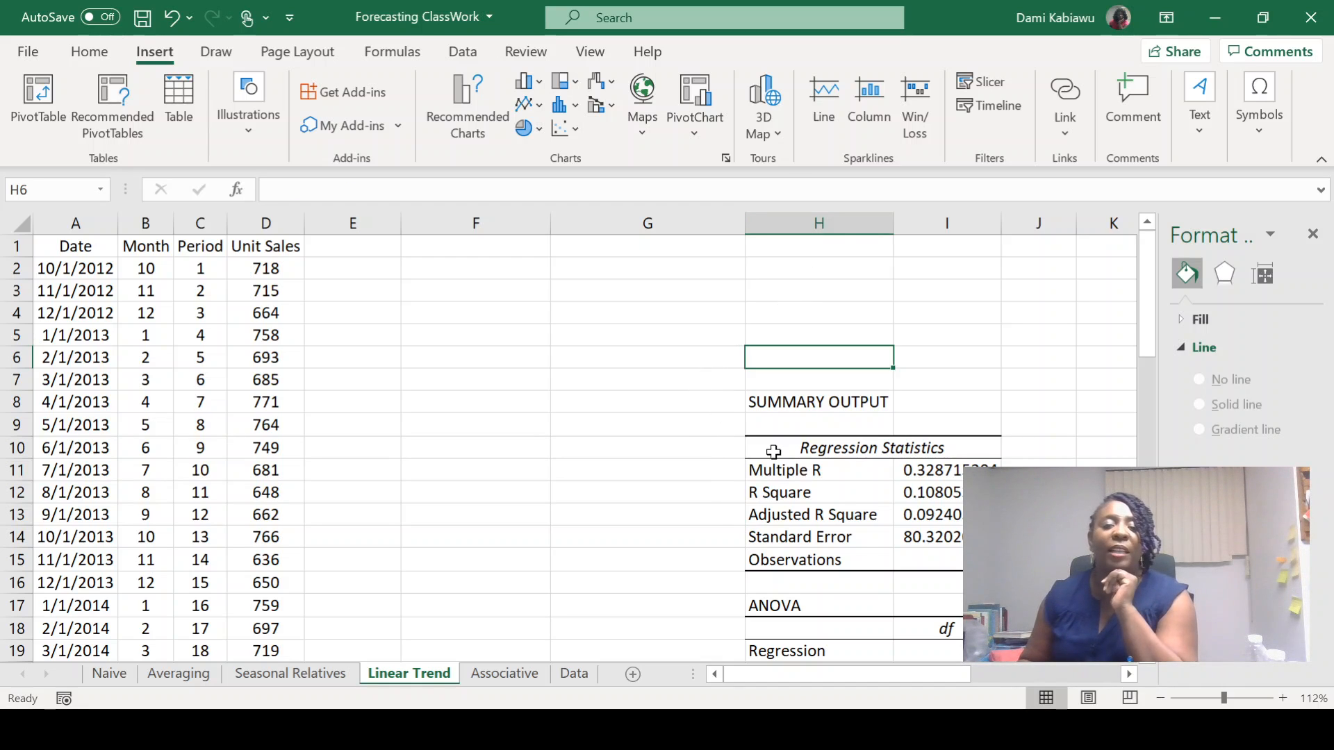
- Delete cells H1:P21 above the coefficients table, shifting the remaining cells up
drag(771, 448, 1039, 559)
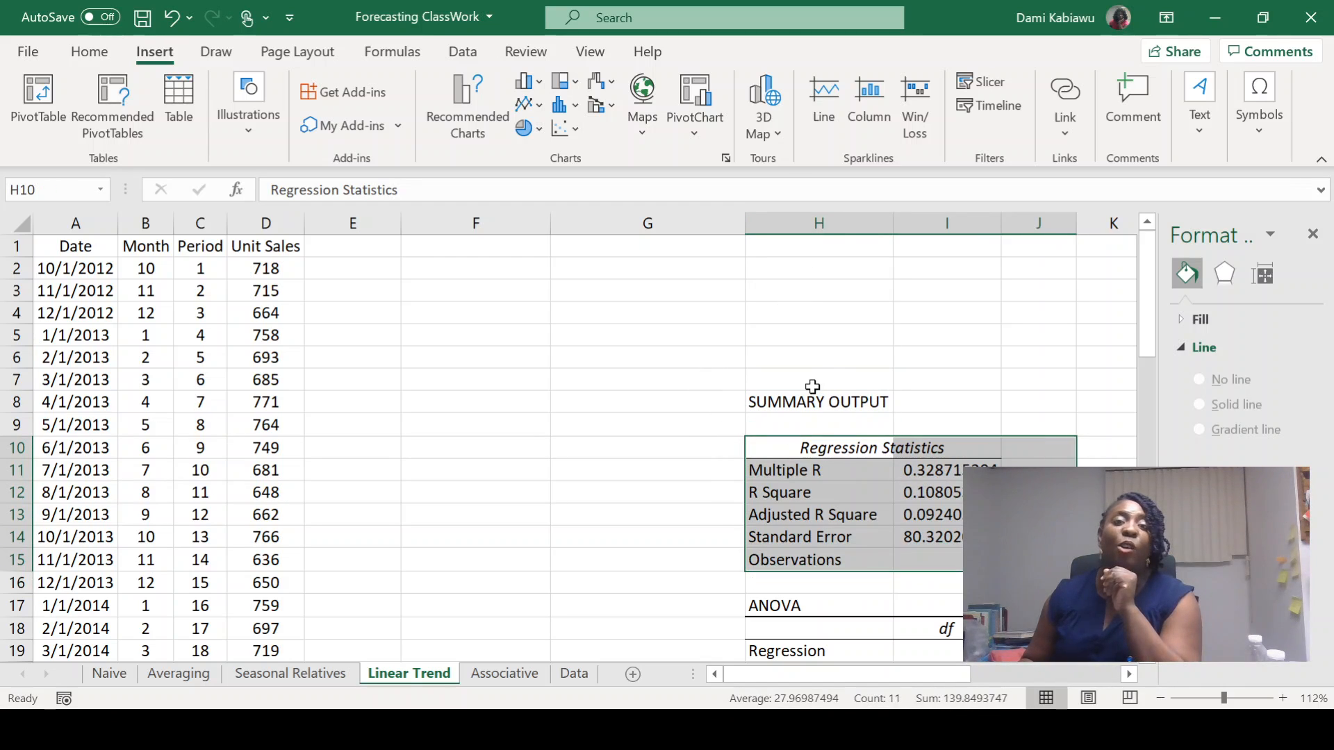
mouse_move(748, 252)
mouse_down()
mouse_move(1012, 262)
mouse_move(1035, 299)
mouse_move(903, 420)
mouse_move(893, 526)
mouse_move(932, 652)
mouse_move(926, 616)
mouse_move(927, 628)
mouse_move(959, 599)
mouse_up()
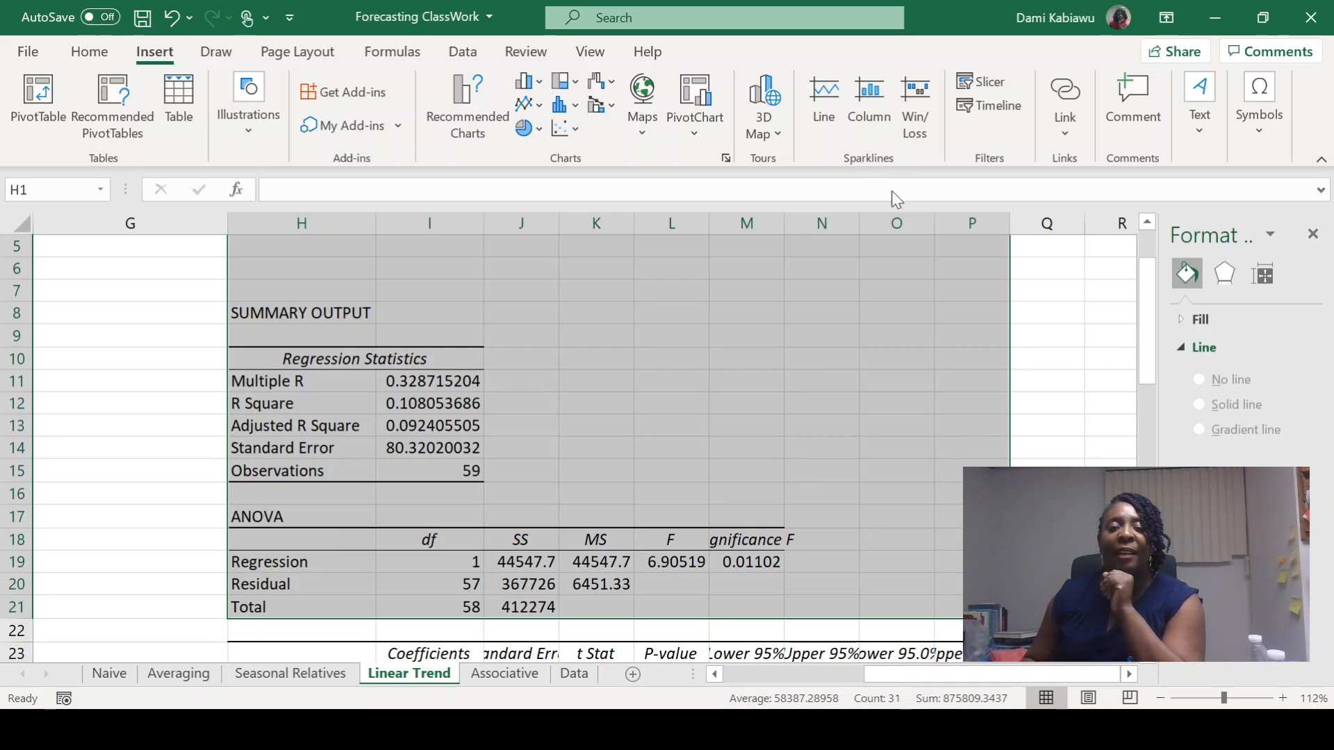
scroll(910, 314, up, 2)
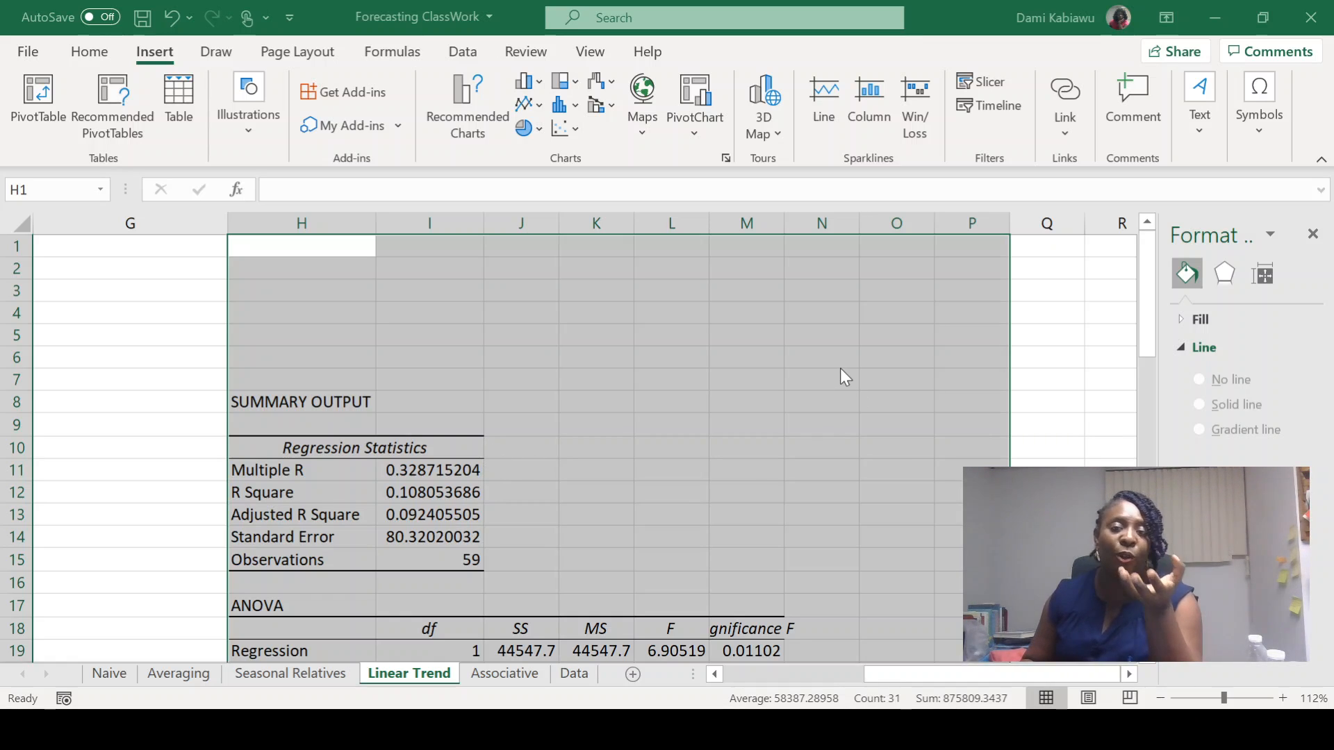
click(855, 378)
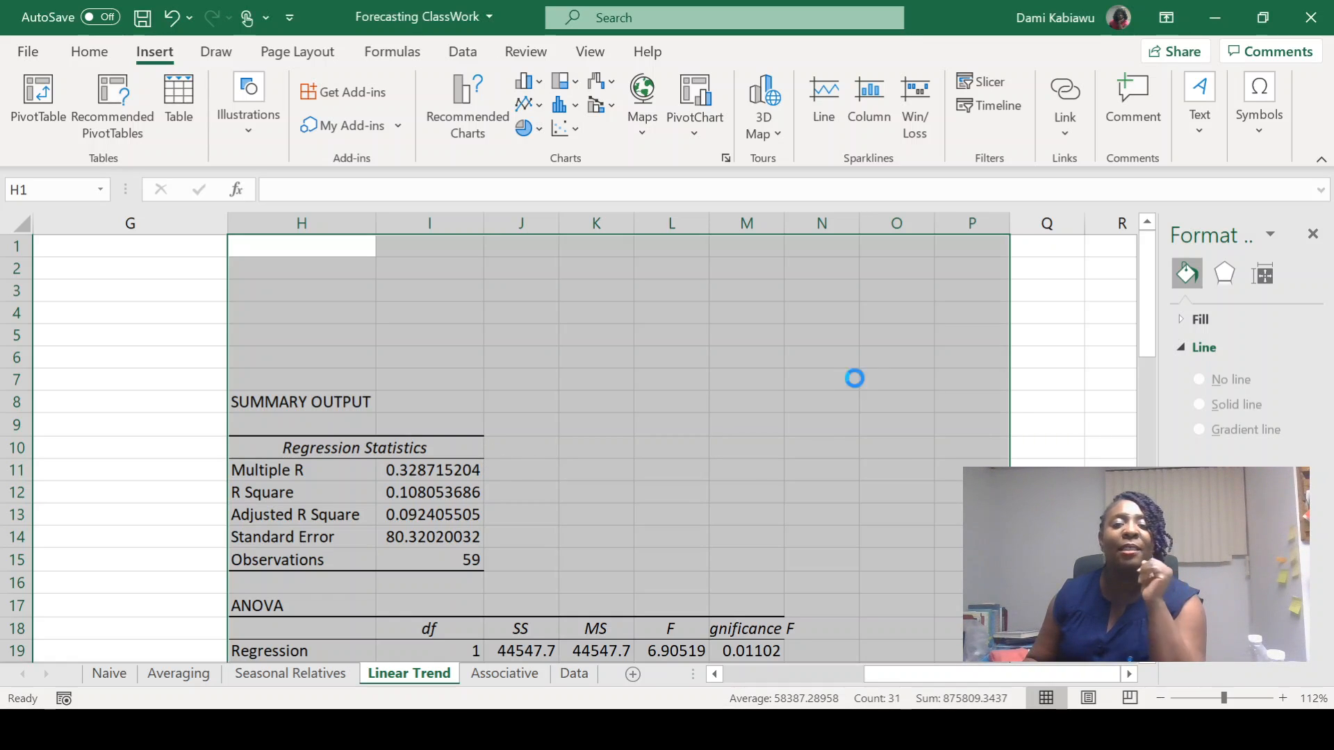
click(430, 367)
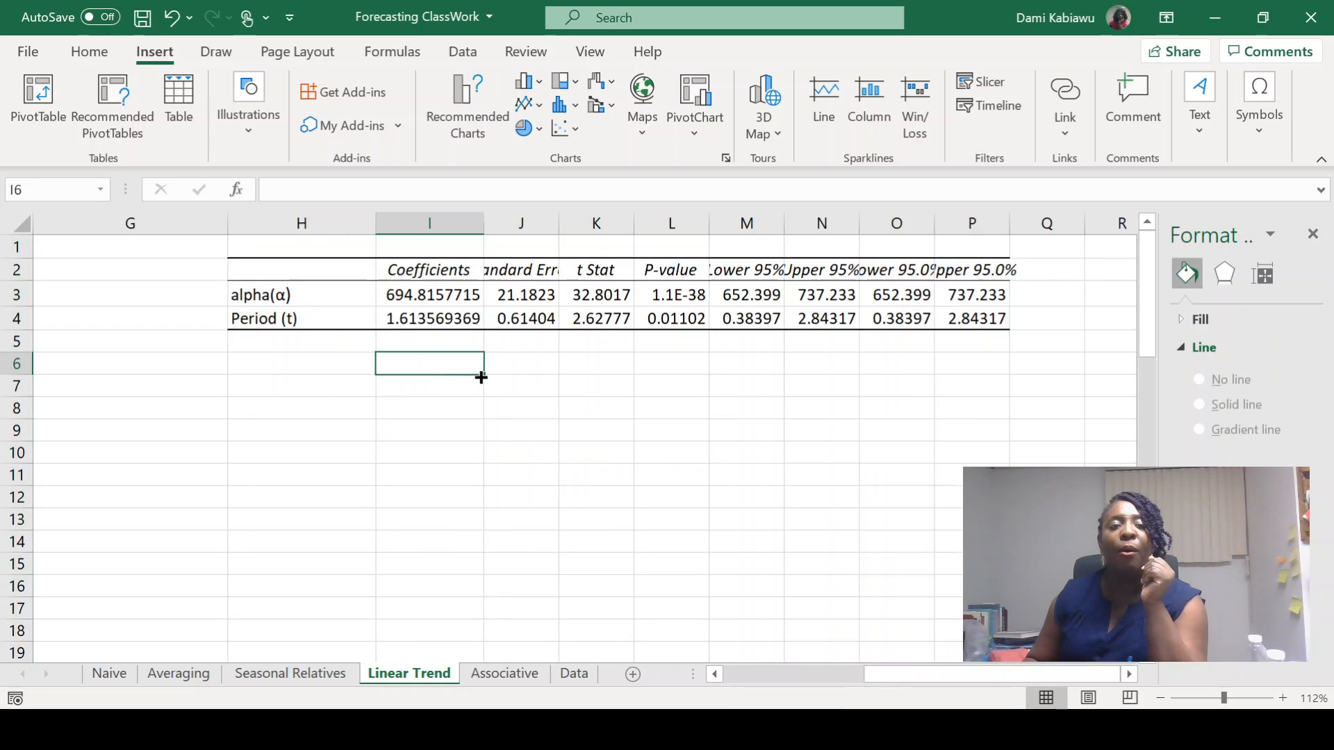
click(276, 295)
click(286, 320)
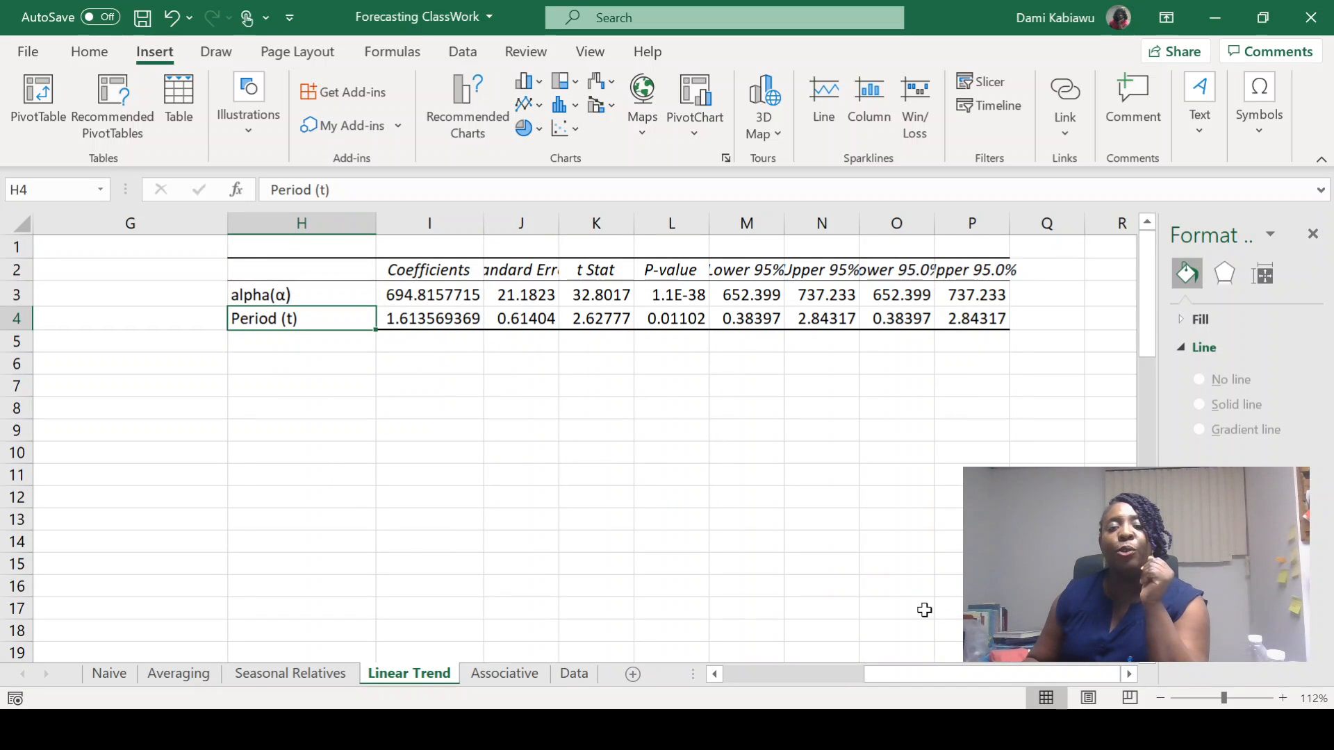
- Add a "Forecast" column header in cell E1 next to Unit Sales
drag(938, 682, 796, 685)
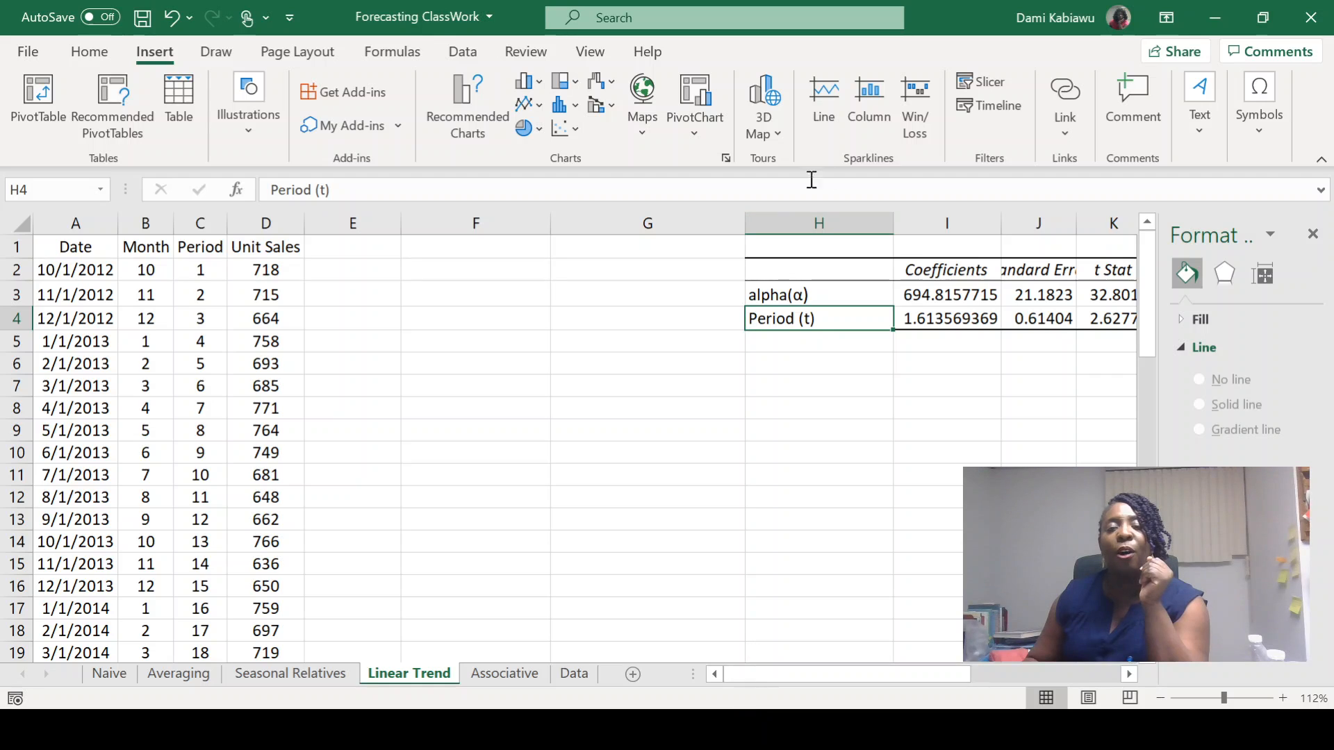
drag(948, 294, 948, 320)
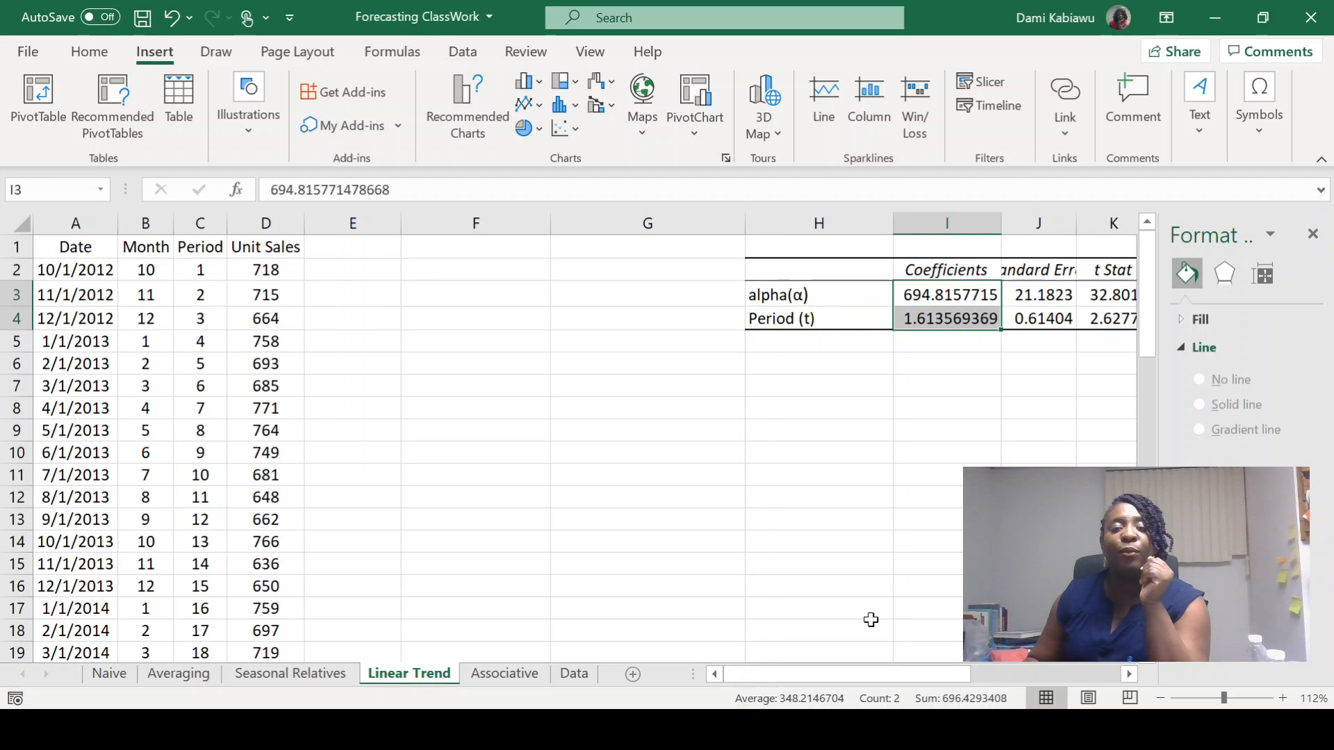
drag(839, 676, 804, 682)
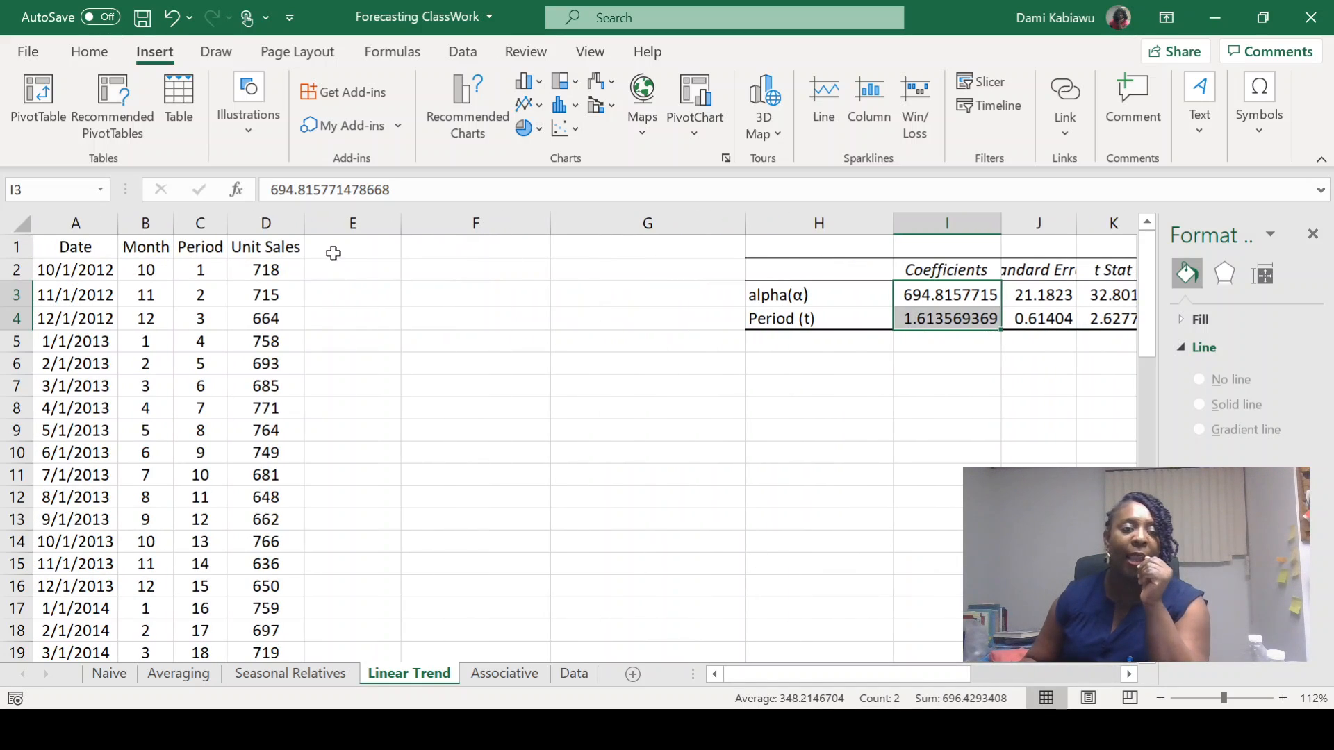
click(360, 244)
text(F)
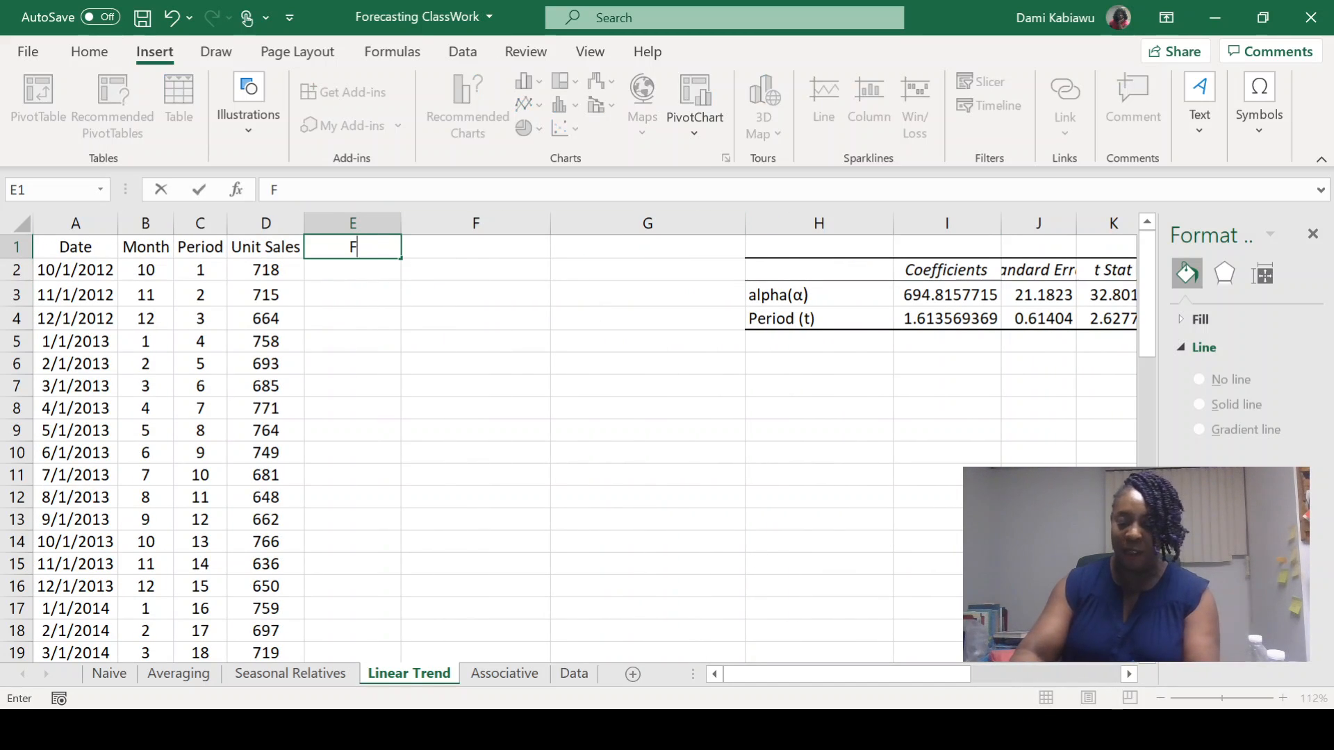
text(orecast)
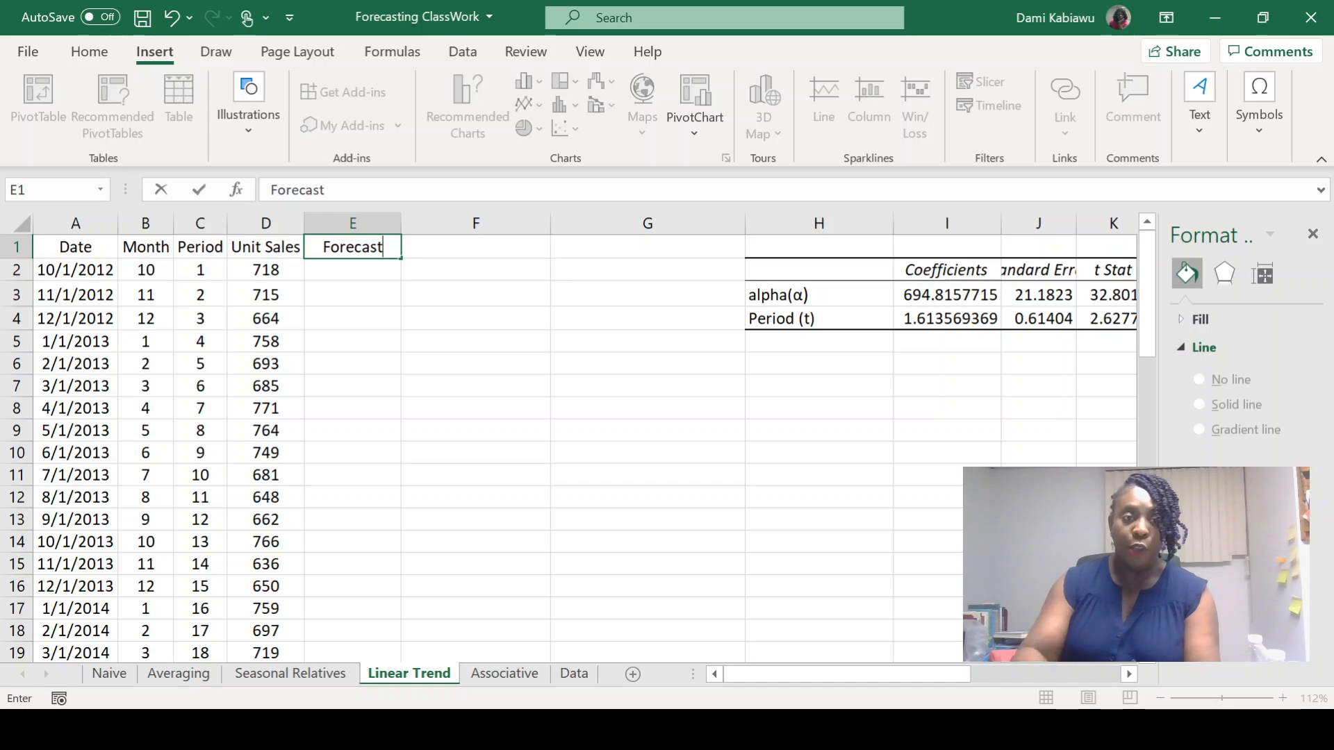
- Enter the linear trend forecast formula =I3+(I4*C2) in cell E2, using the alpha and period coefficients
click(347, 269)
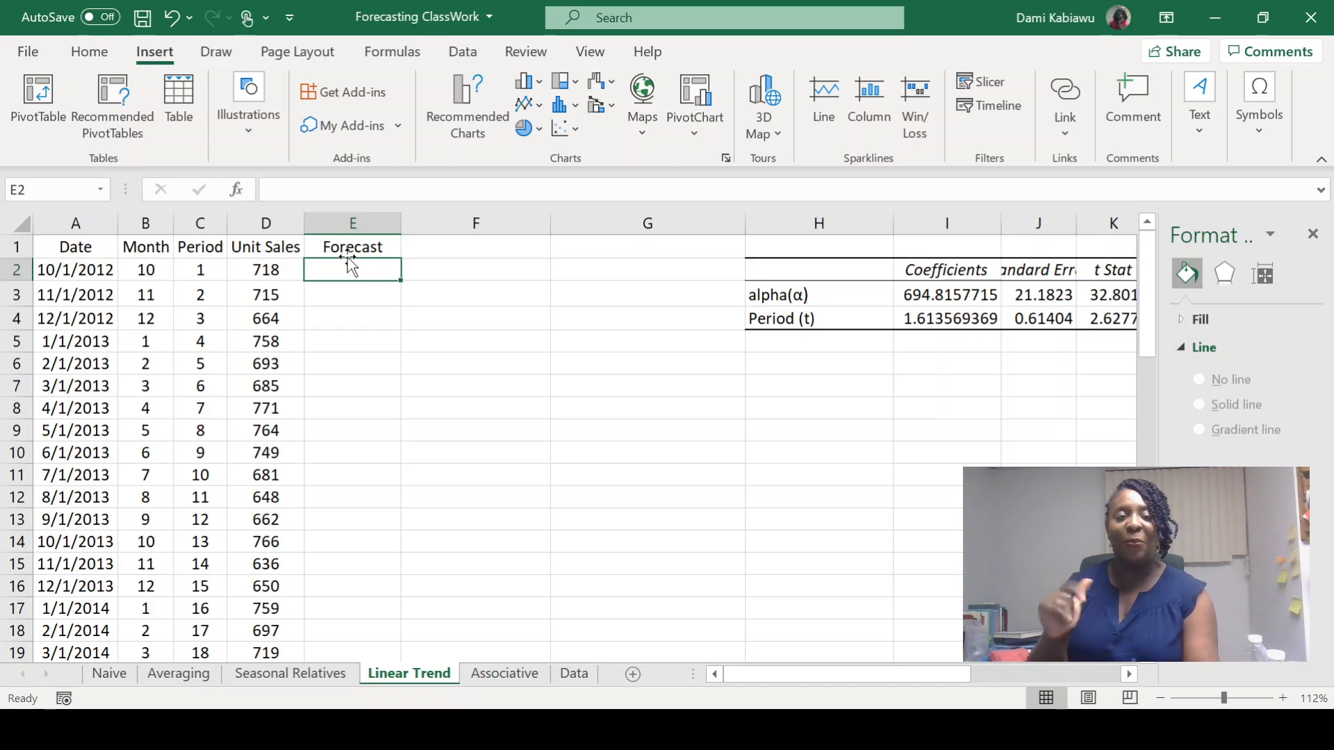
text(=)
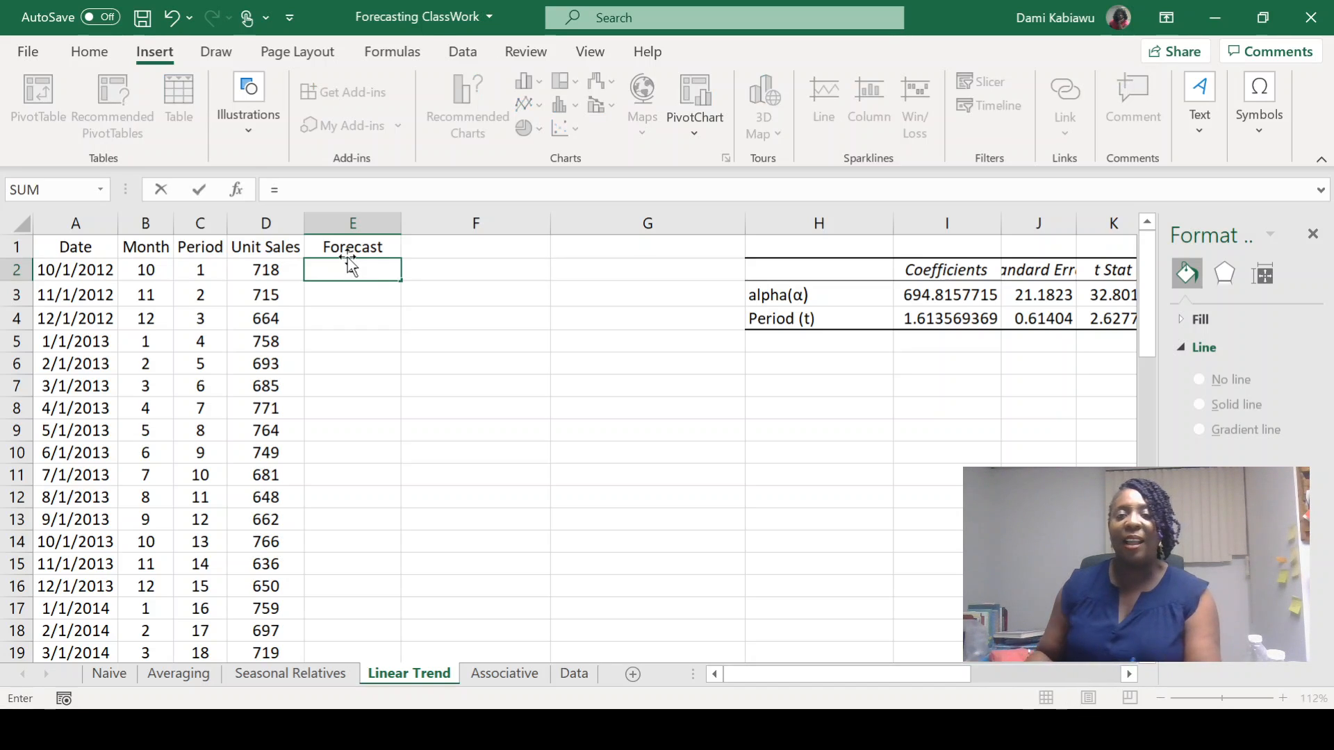
click(938, 296)
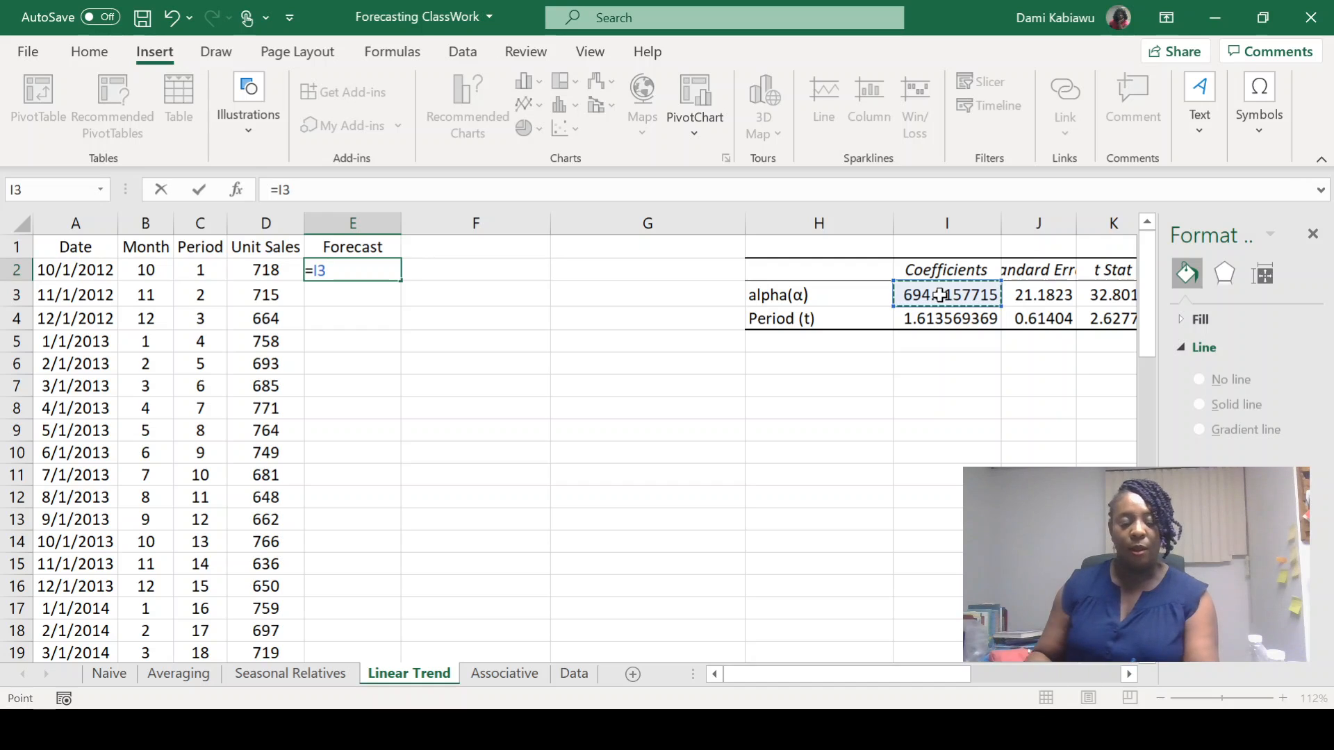
text(+()
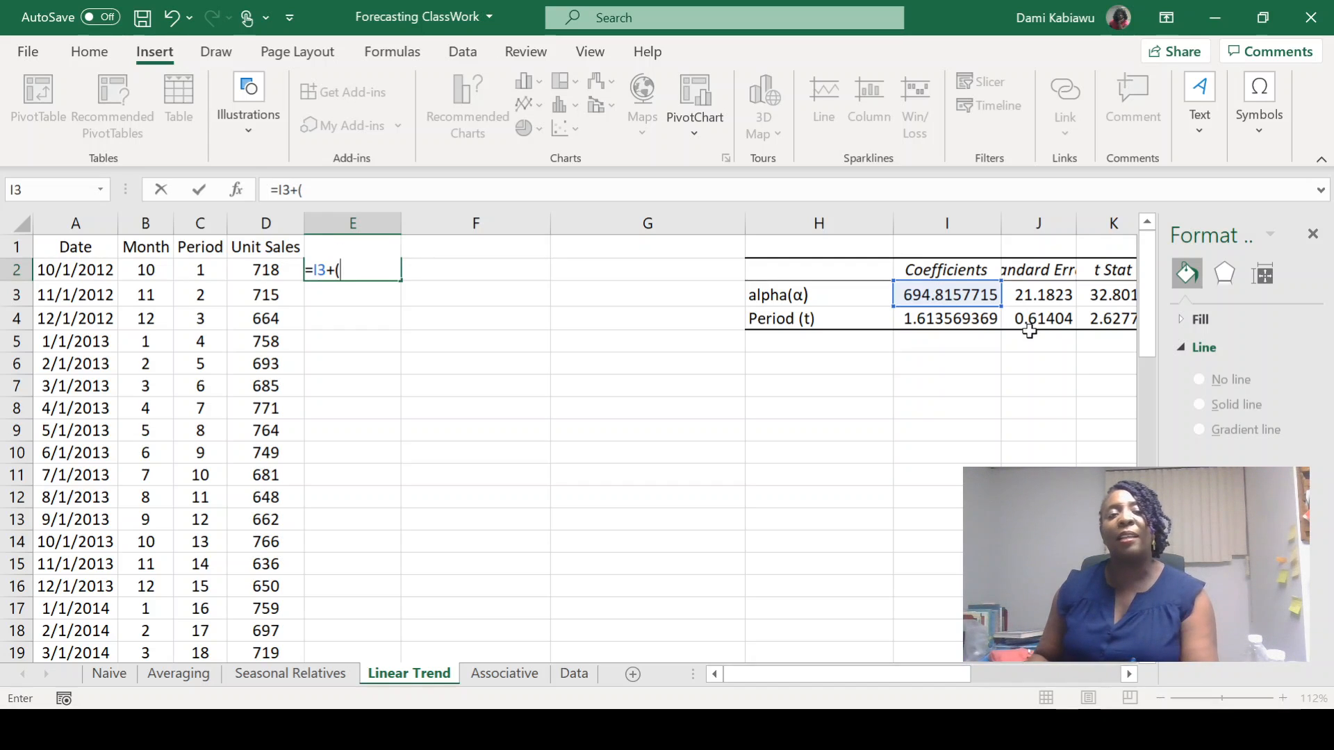
click(949, 318)
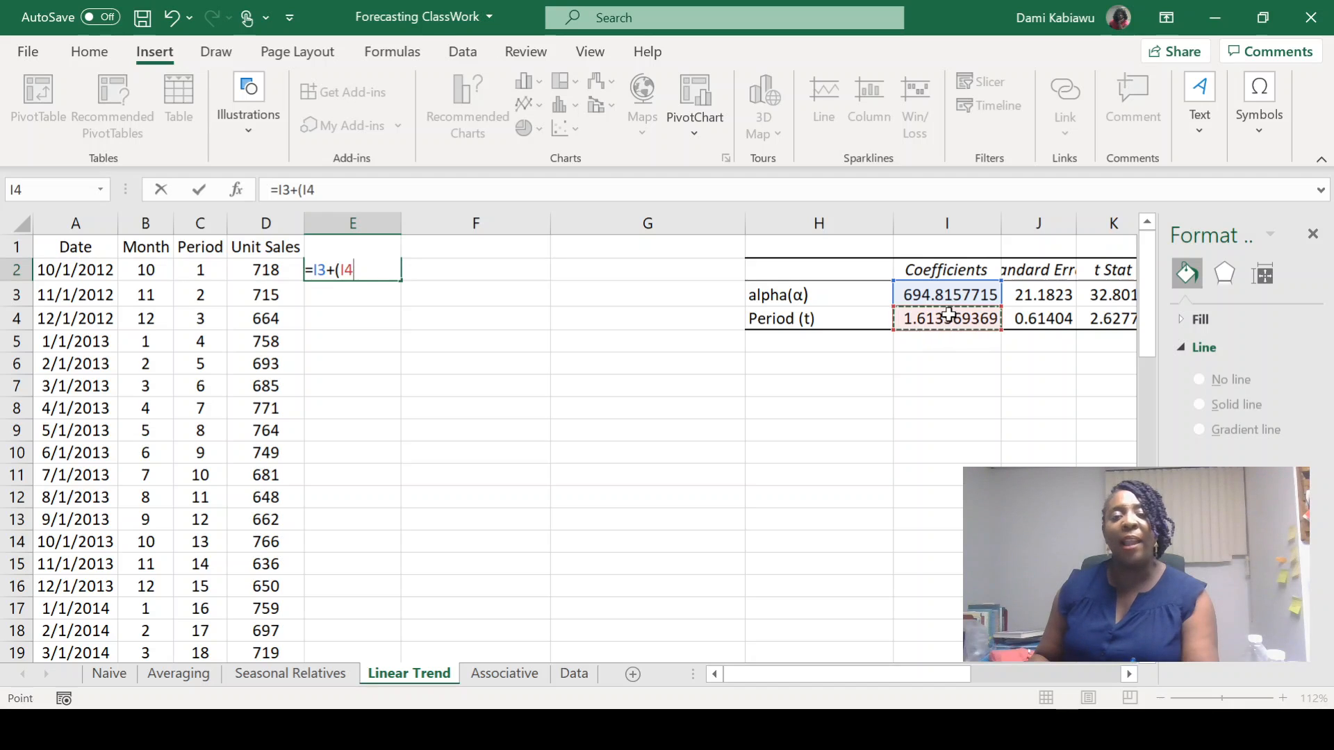
text(*)
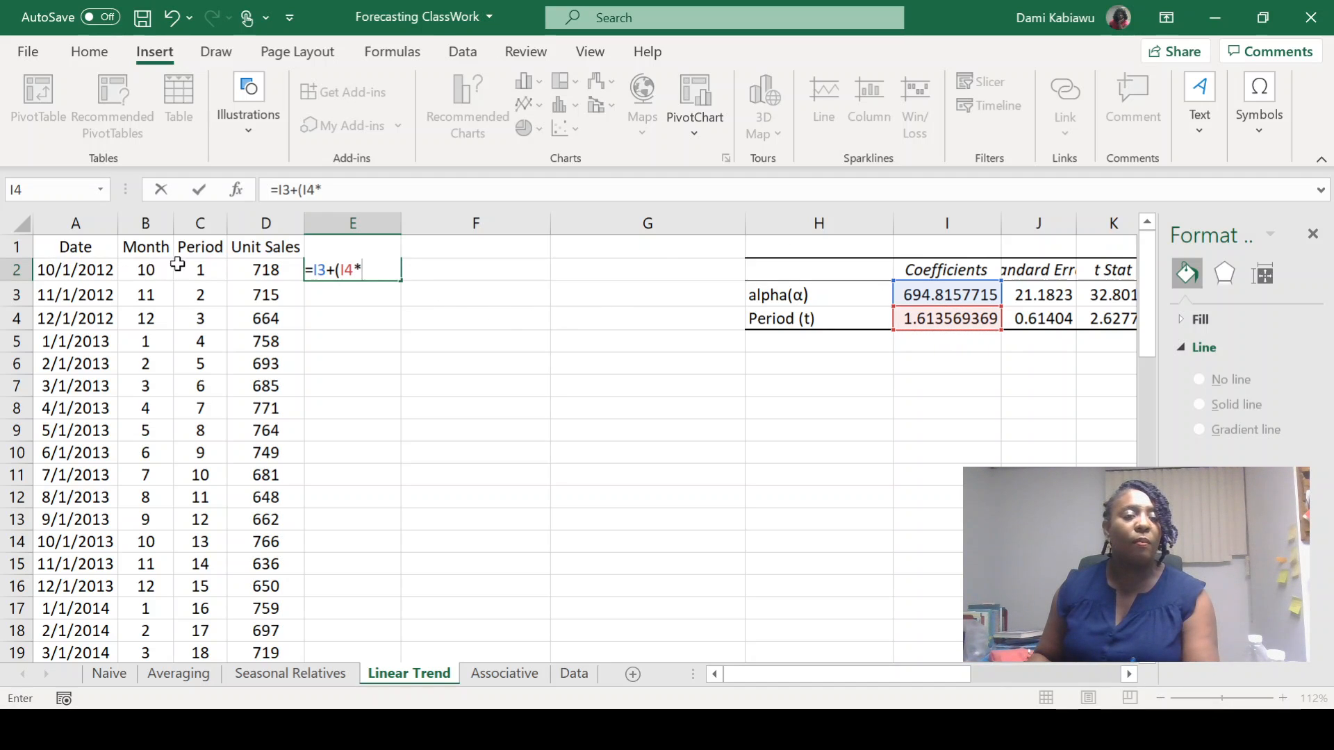
click(203, 271)
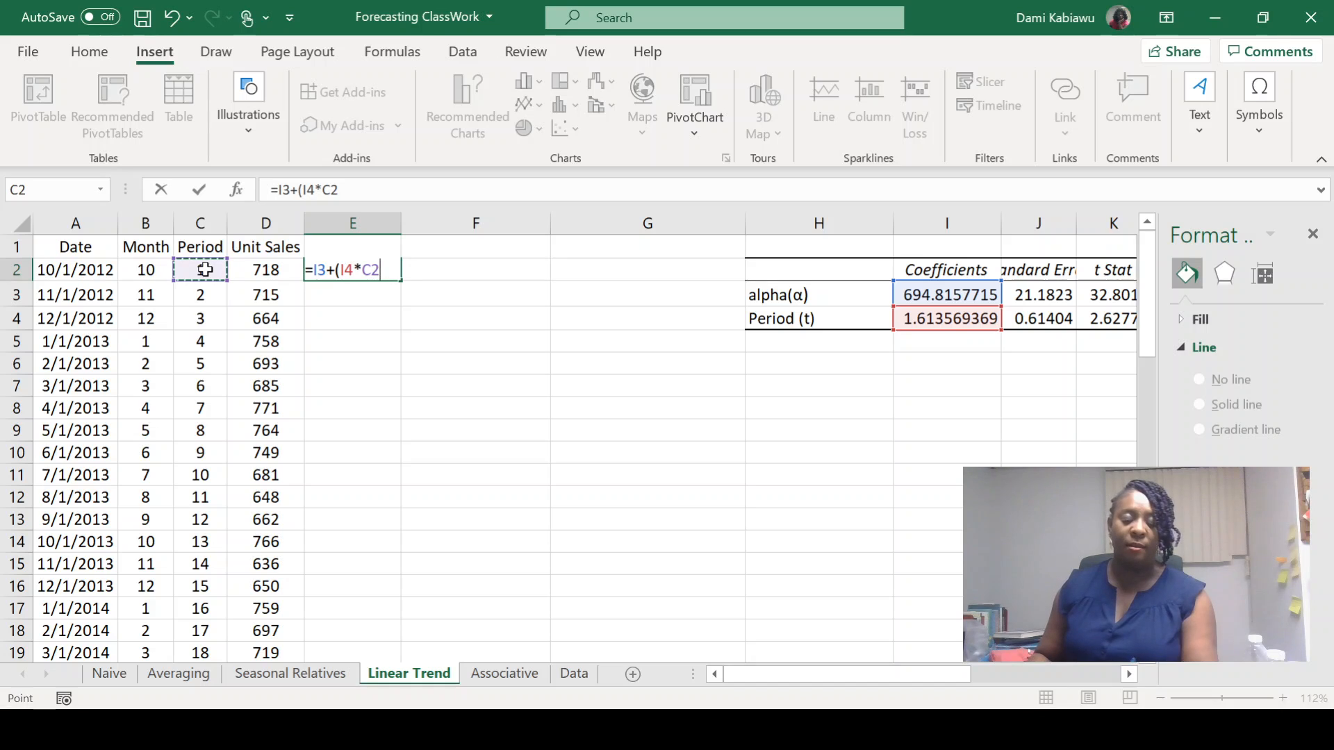
text())
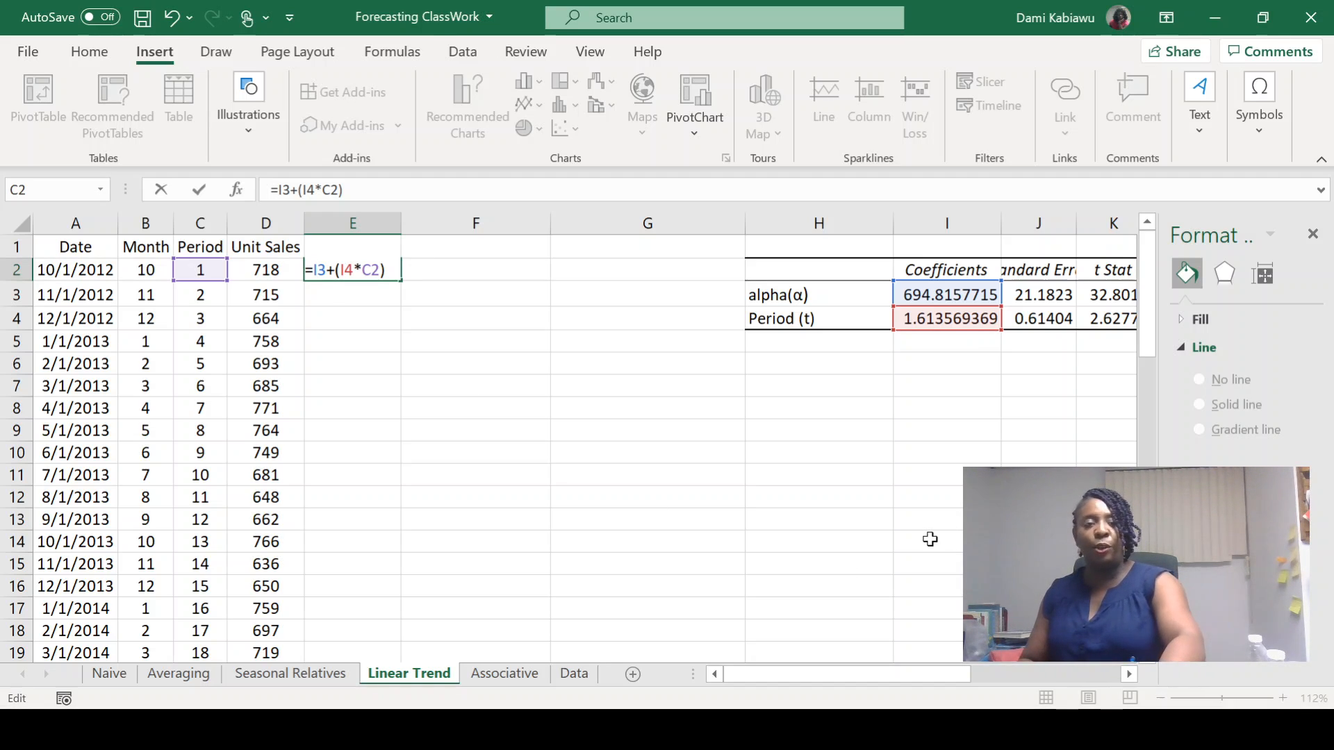
- Make the coefficient references in the E2 formula absolute so it reads =$I$3+($I$4*C2)
key(F4)
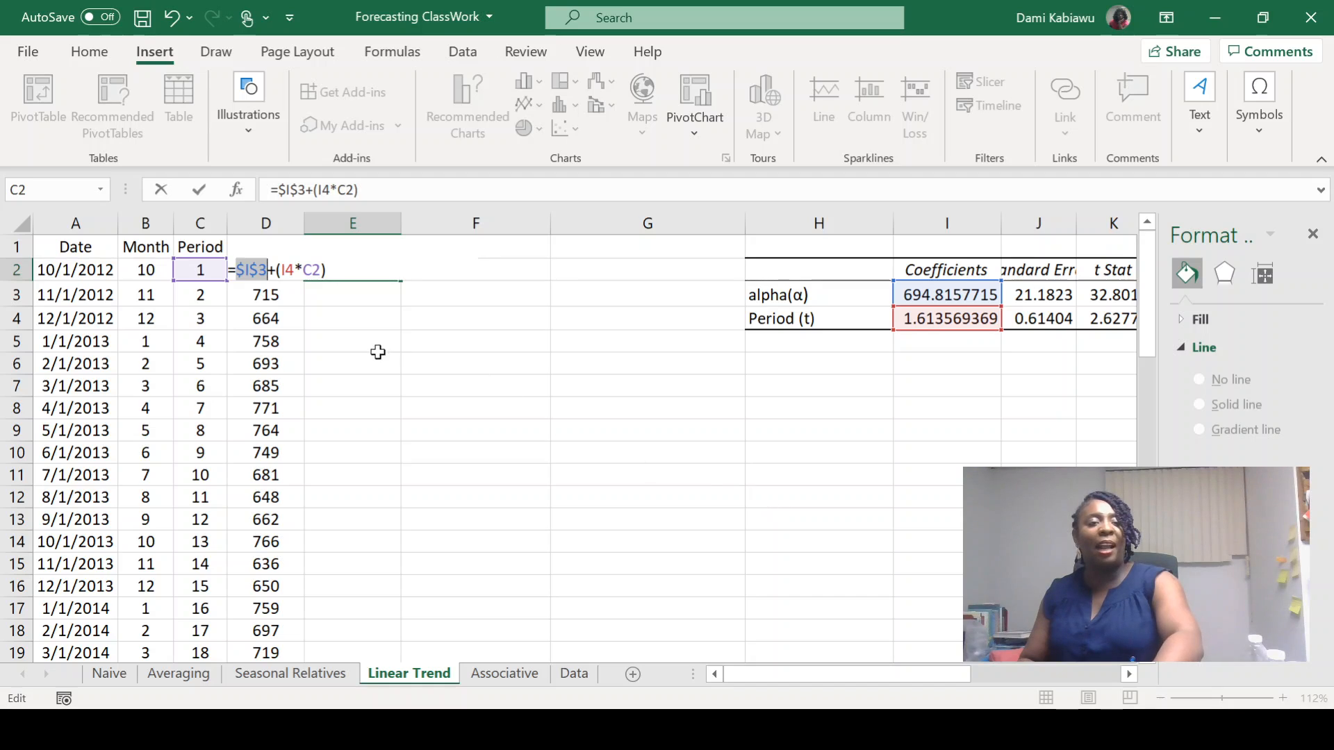
click(313, 271)
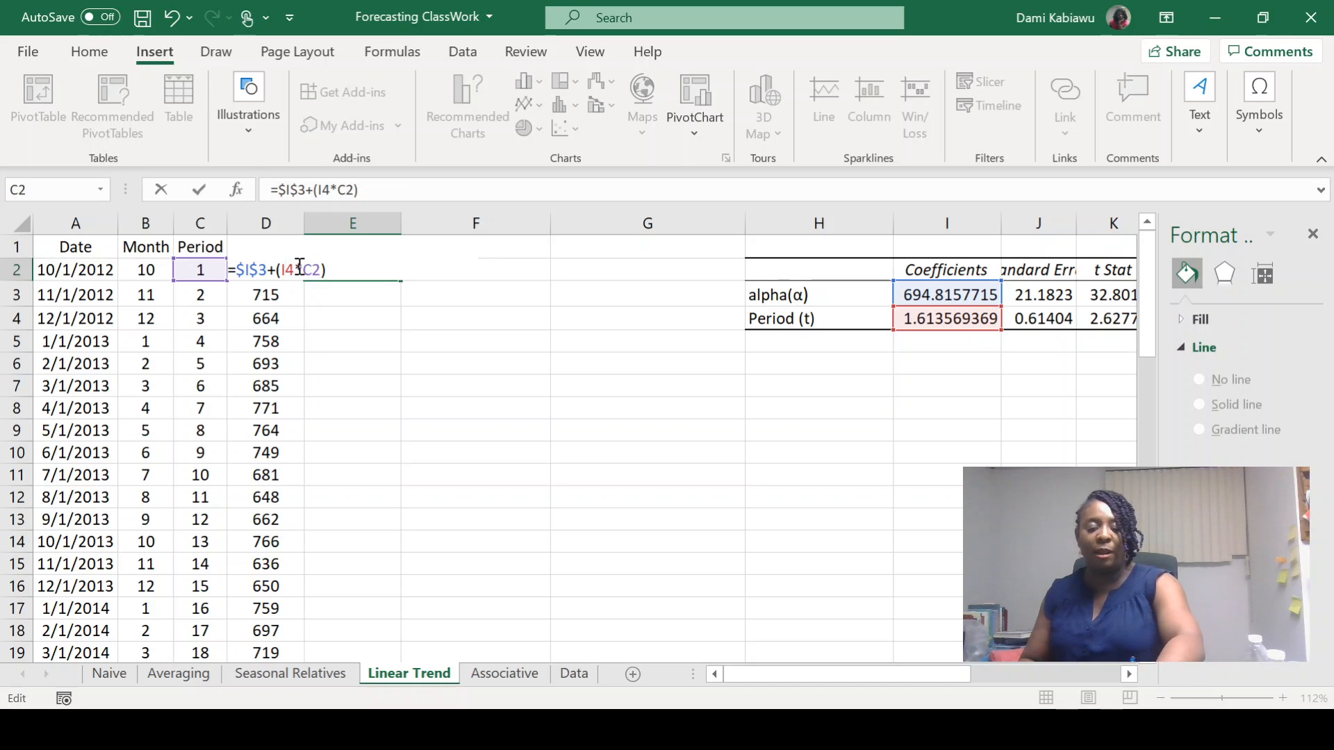
click(299, 269)
key(F4)
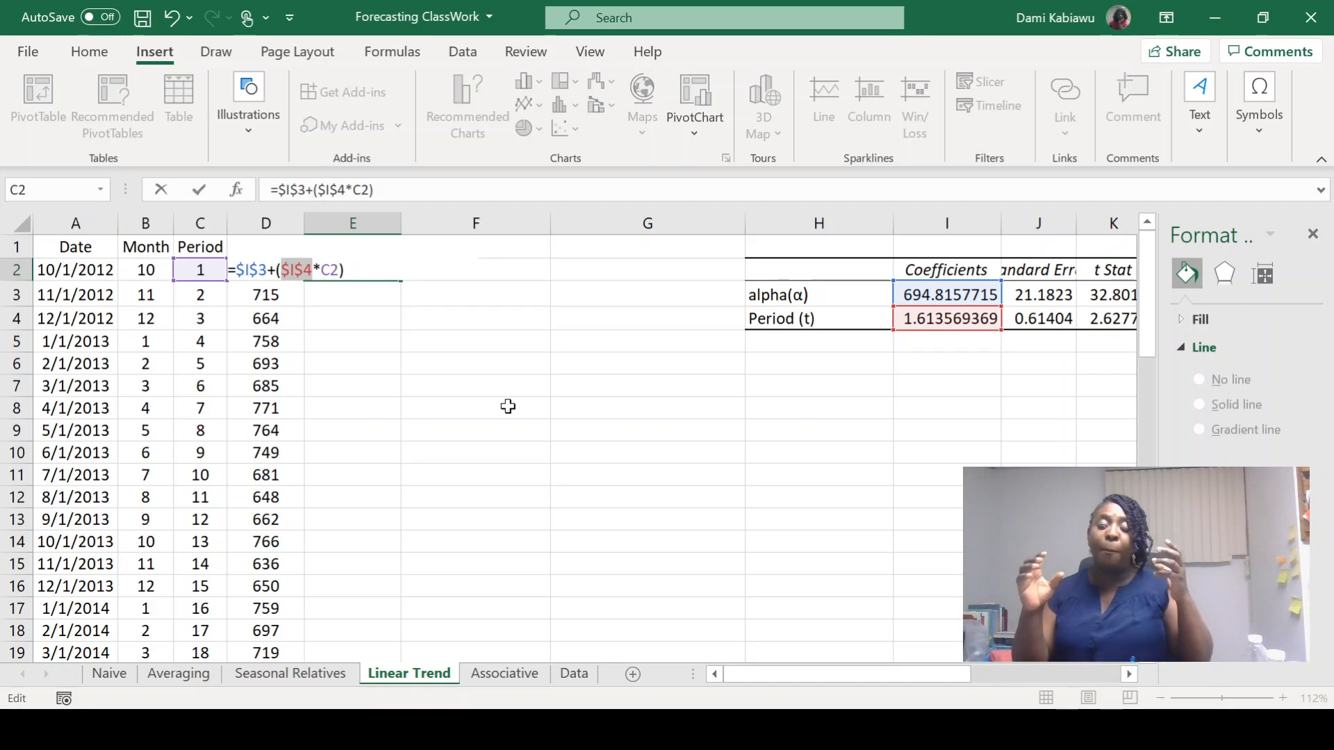
key(Return)
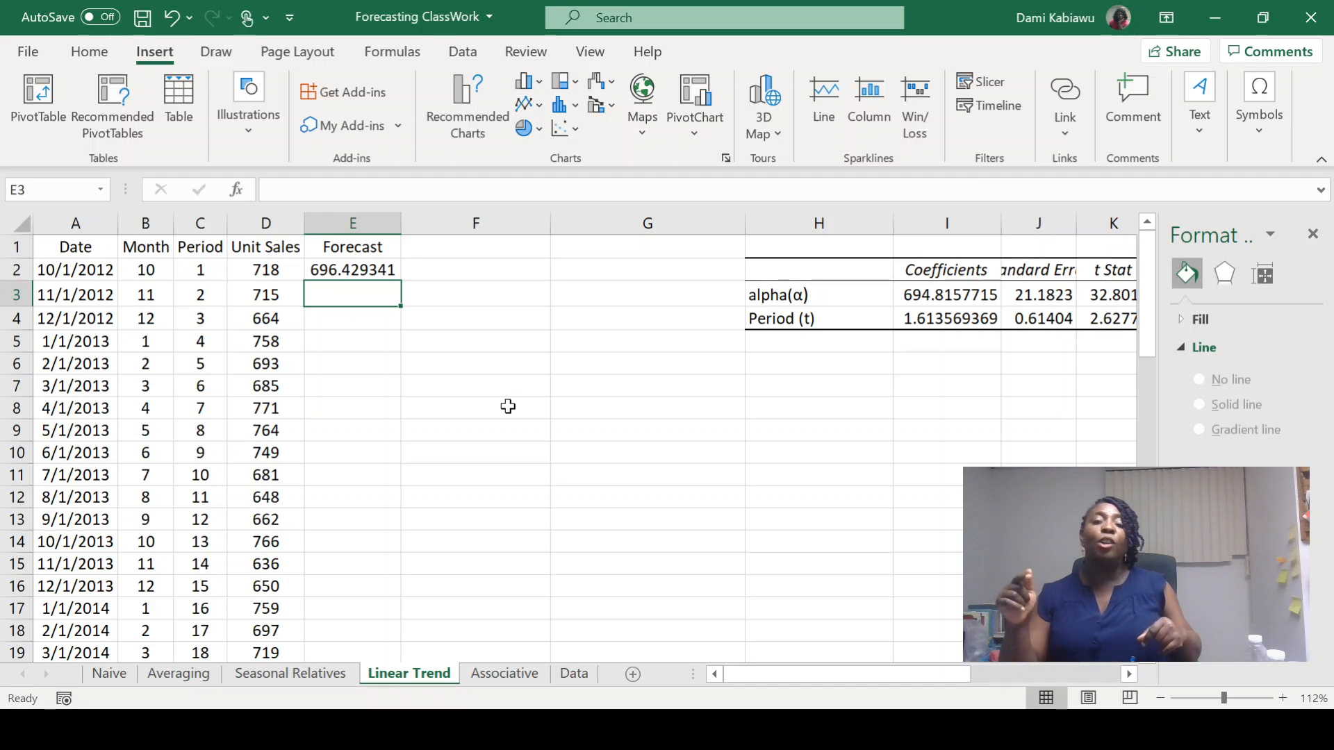
- Replace the word Period with "slope" in the cell H4 label so it reads "slope (t)"
click(788, 322)
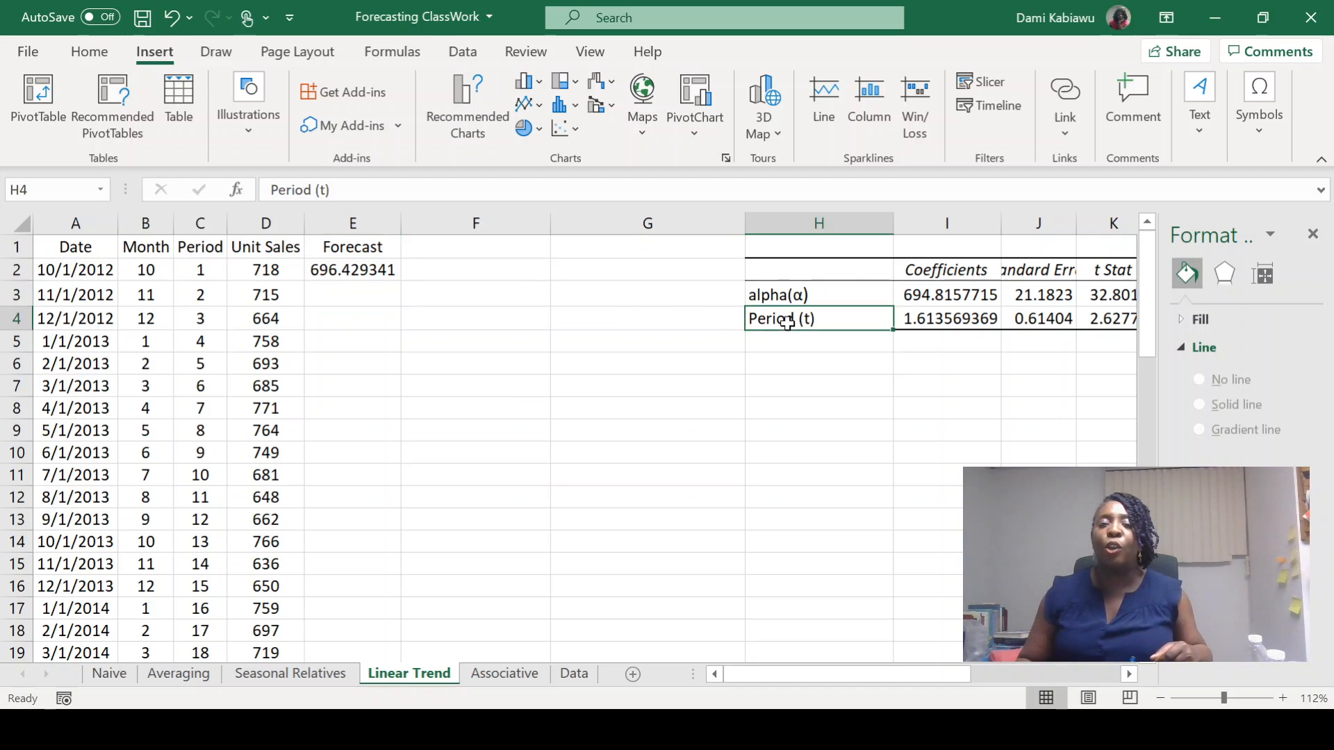
double_click(788, 322)
double_click(791, 319)
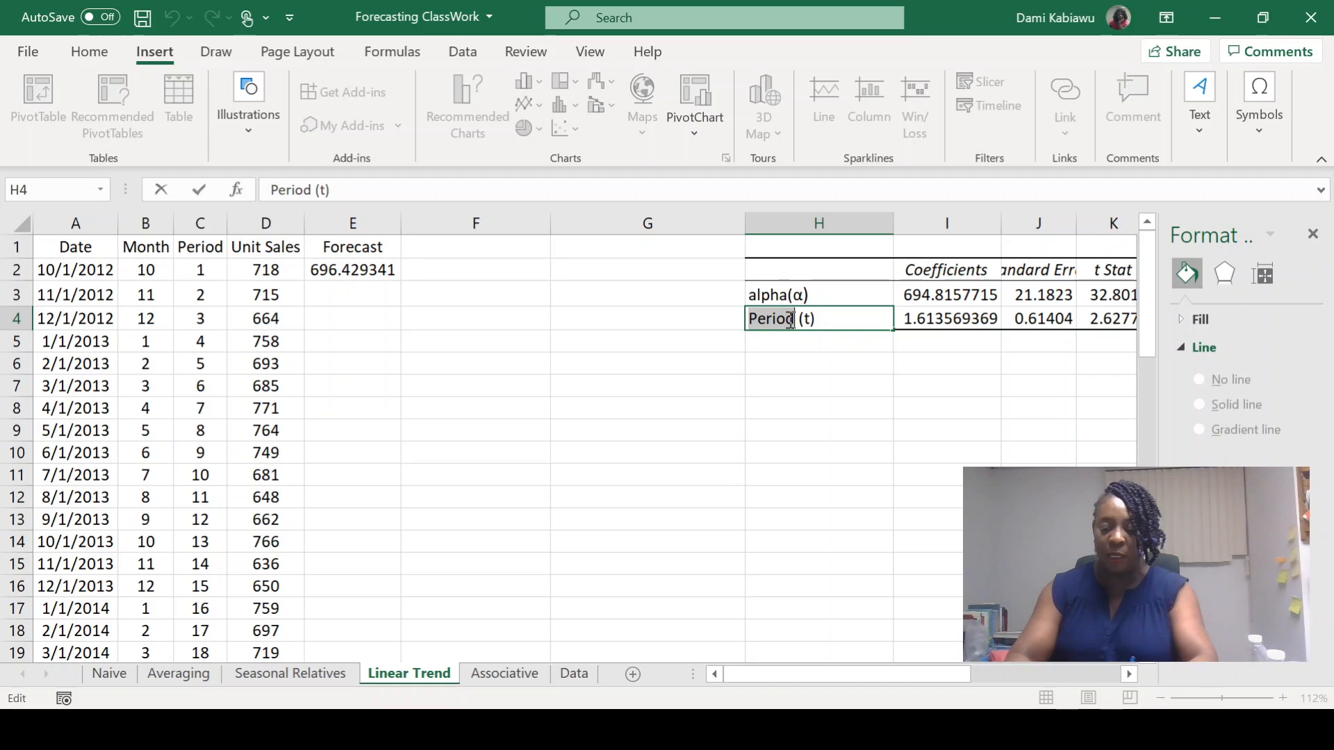
text(slobe)
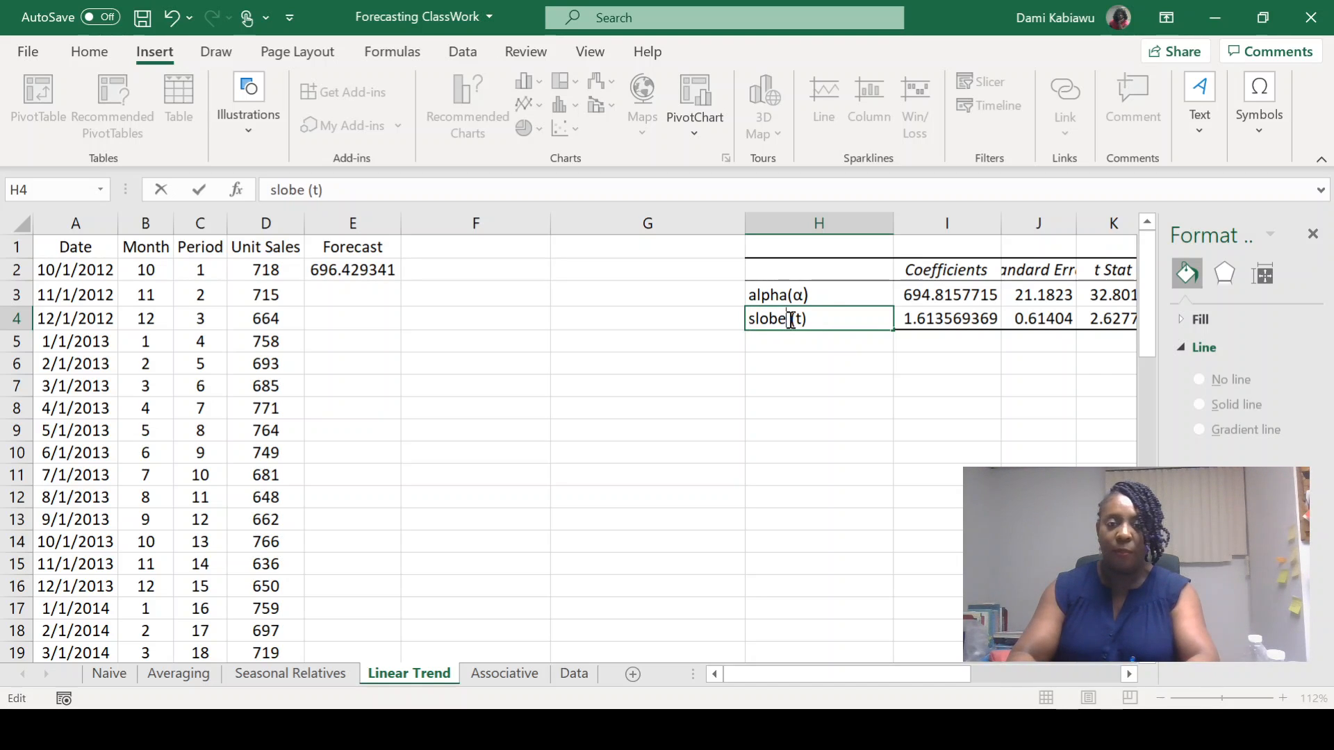
key(BackSpace)
key(BackSpace)
key(BackSpace)
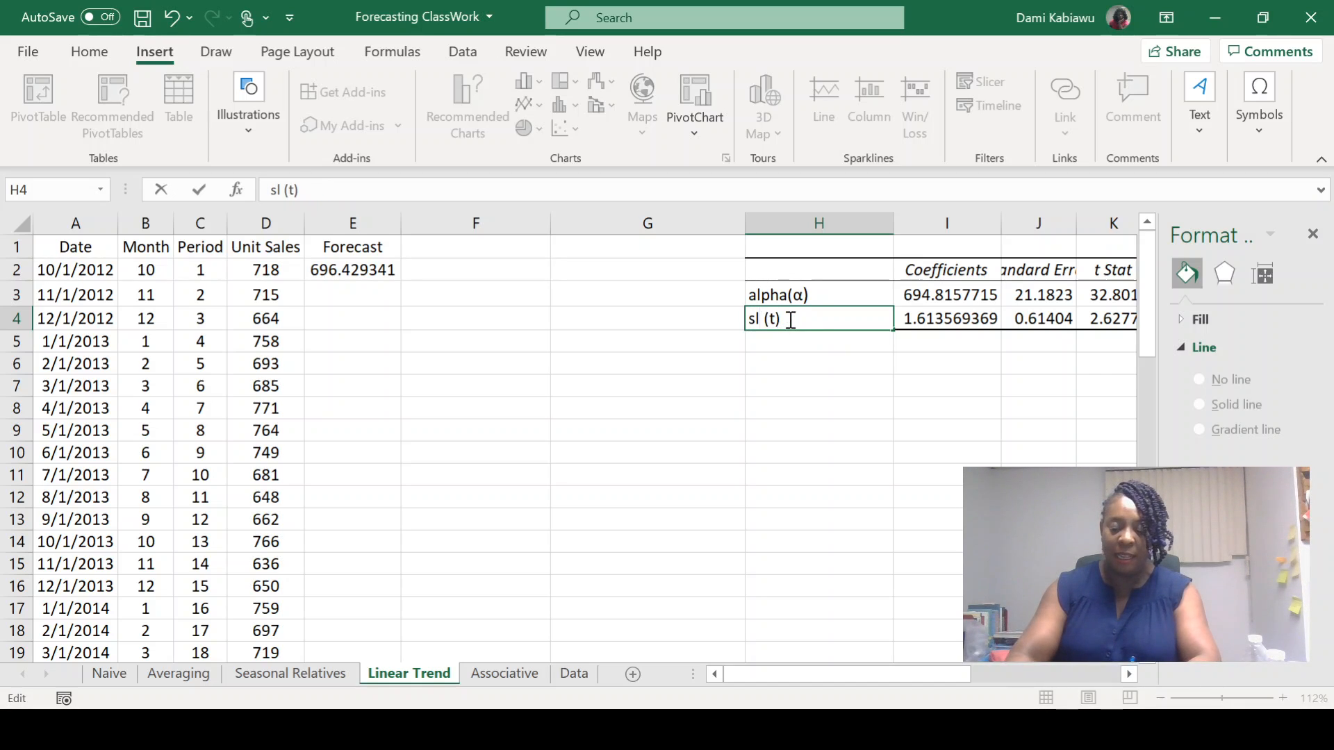
text(ope)
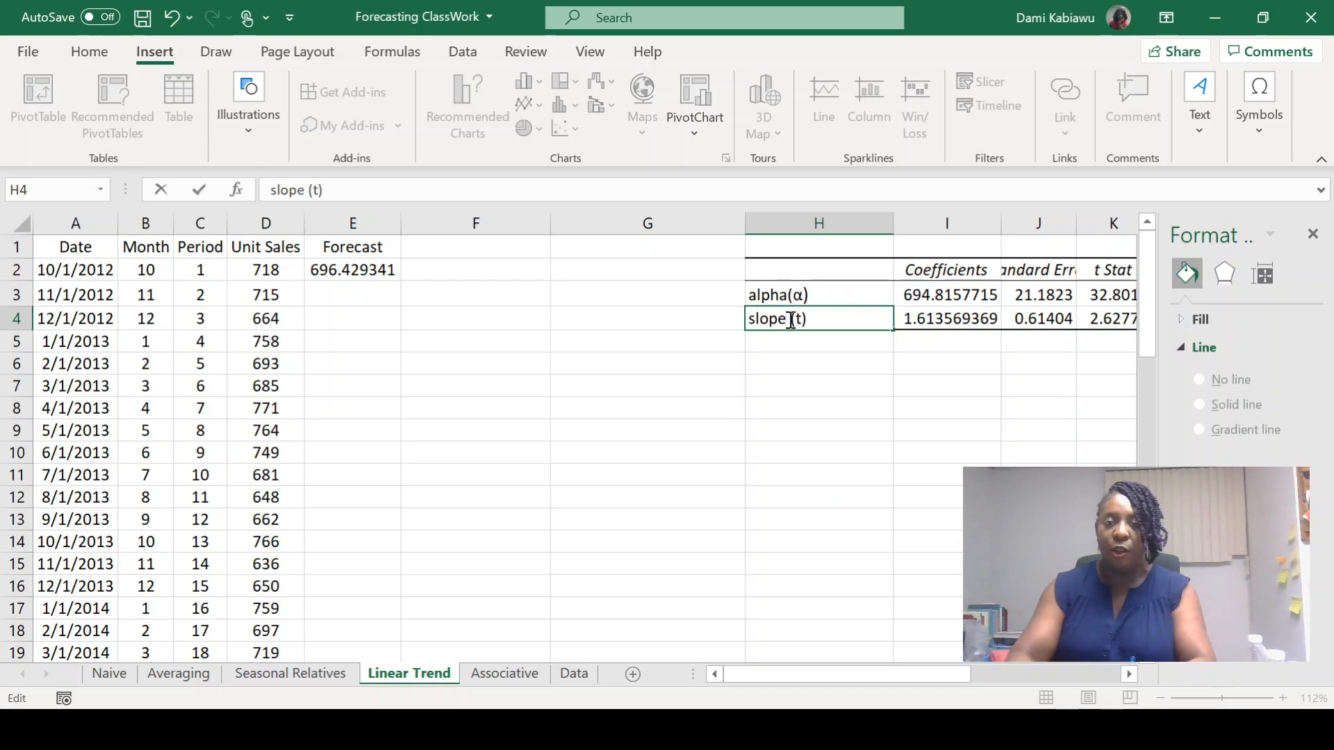
key(Return)
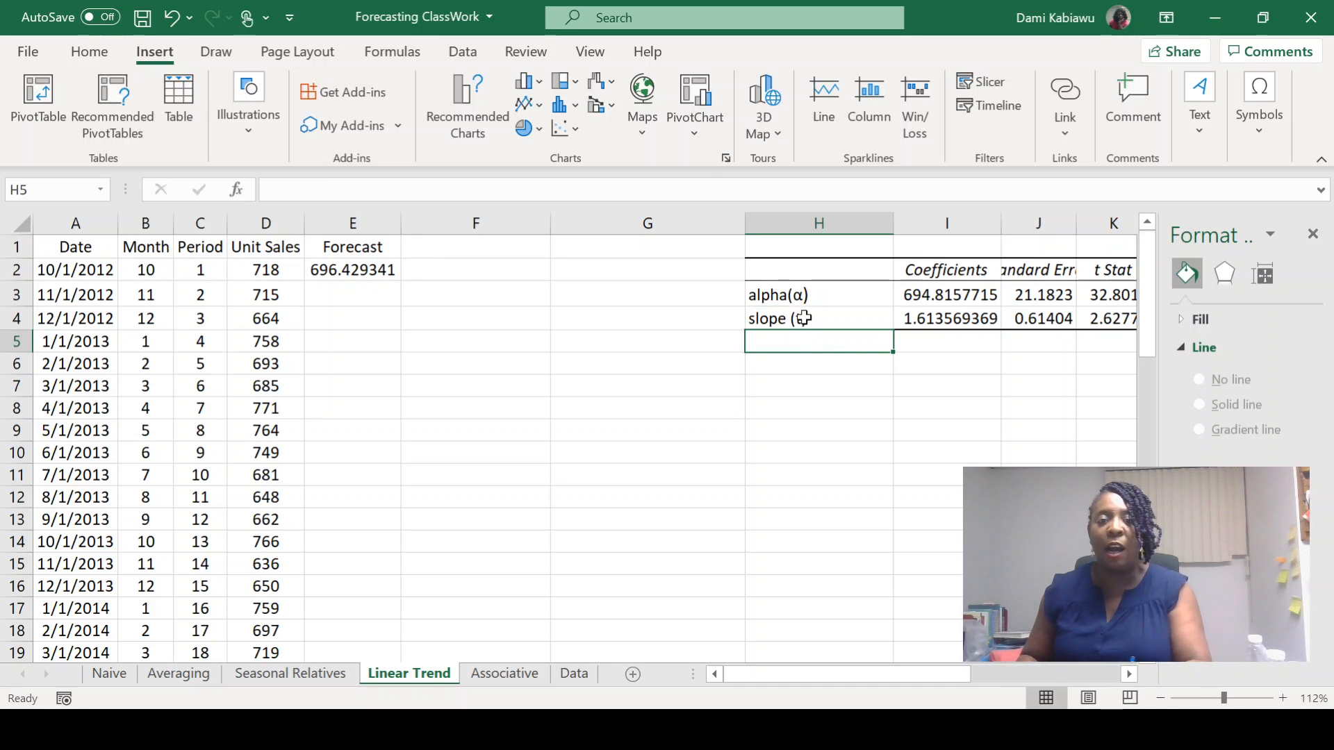
- Change the letter in the H4 label so it reads "slope (b)"
double_click(803, 319)
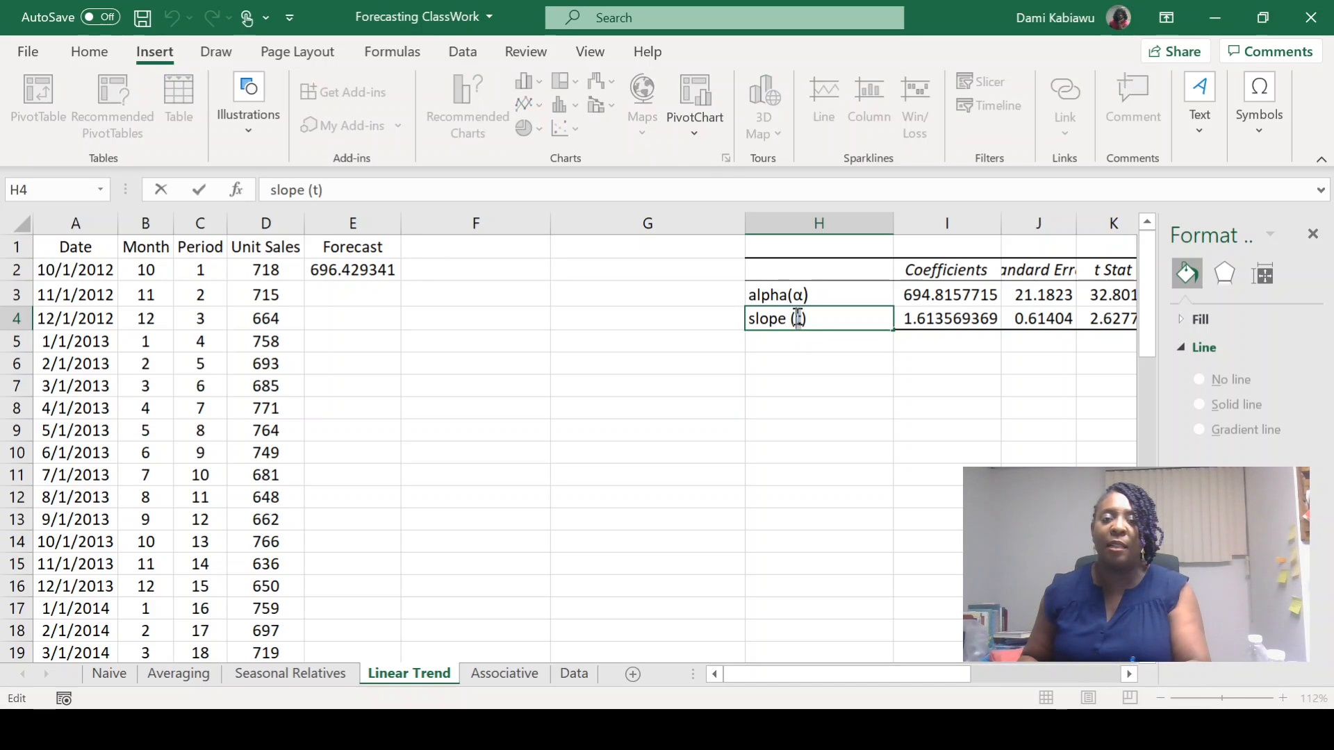
text(b)
key(Return)
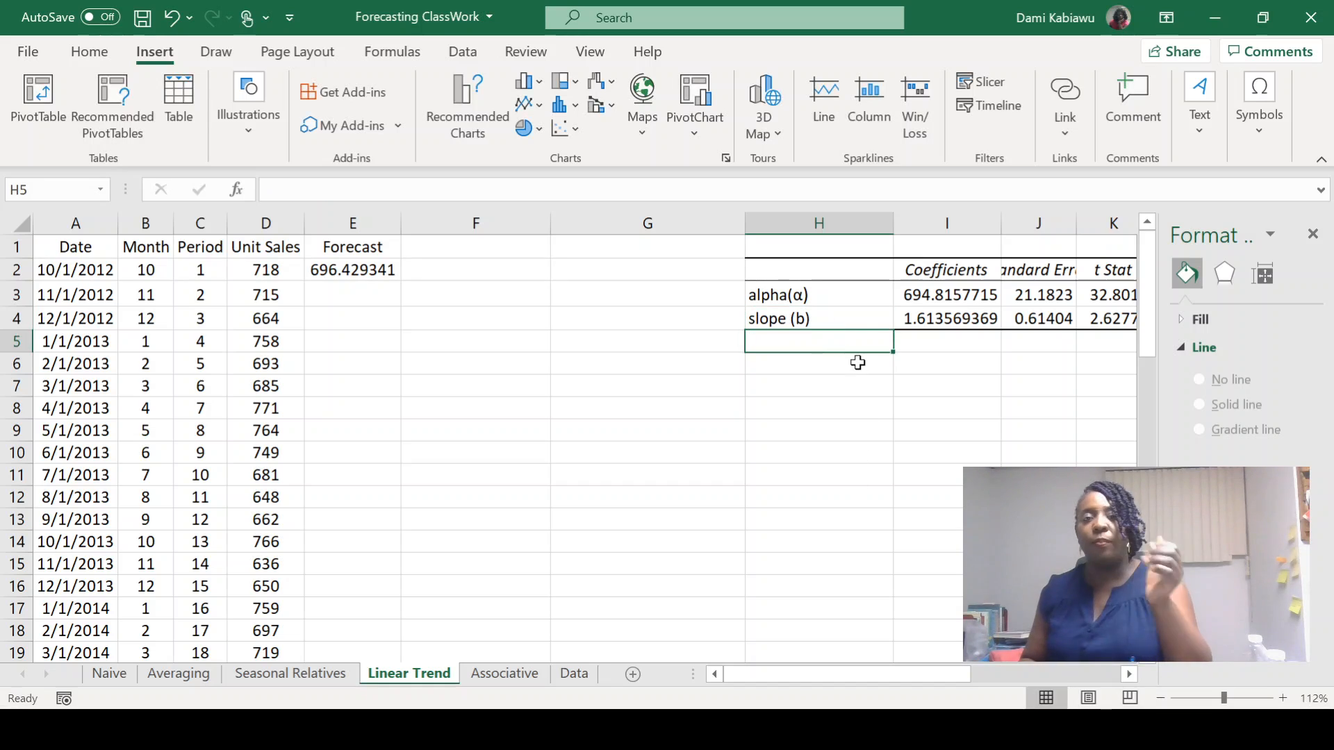
click(856, 362)
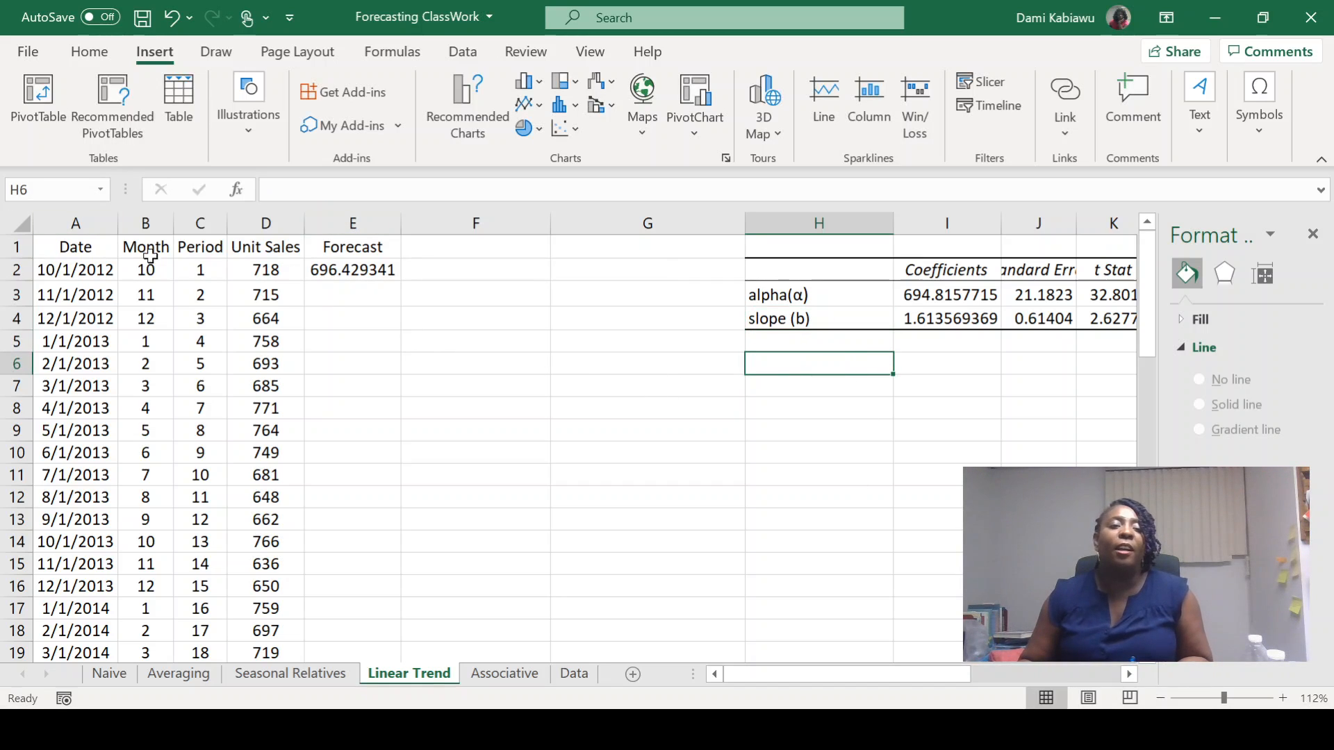
- Review the Forecast formula in E2 and copy it down through E10
click(211, 224)
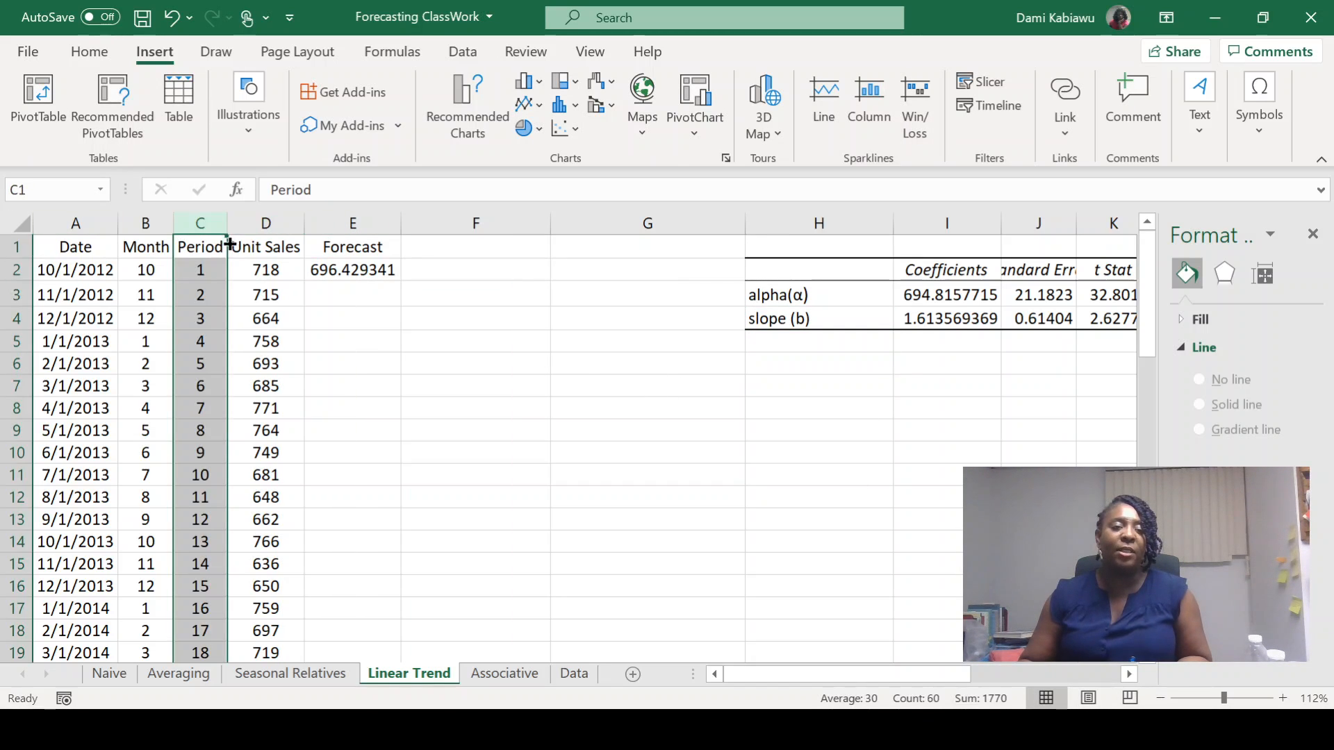
click(349, 270)
double_click(349, 270)
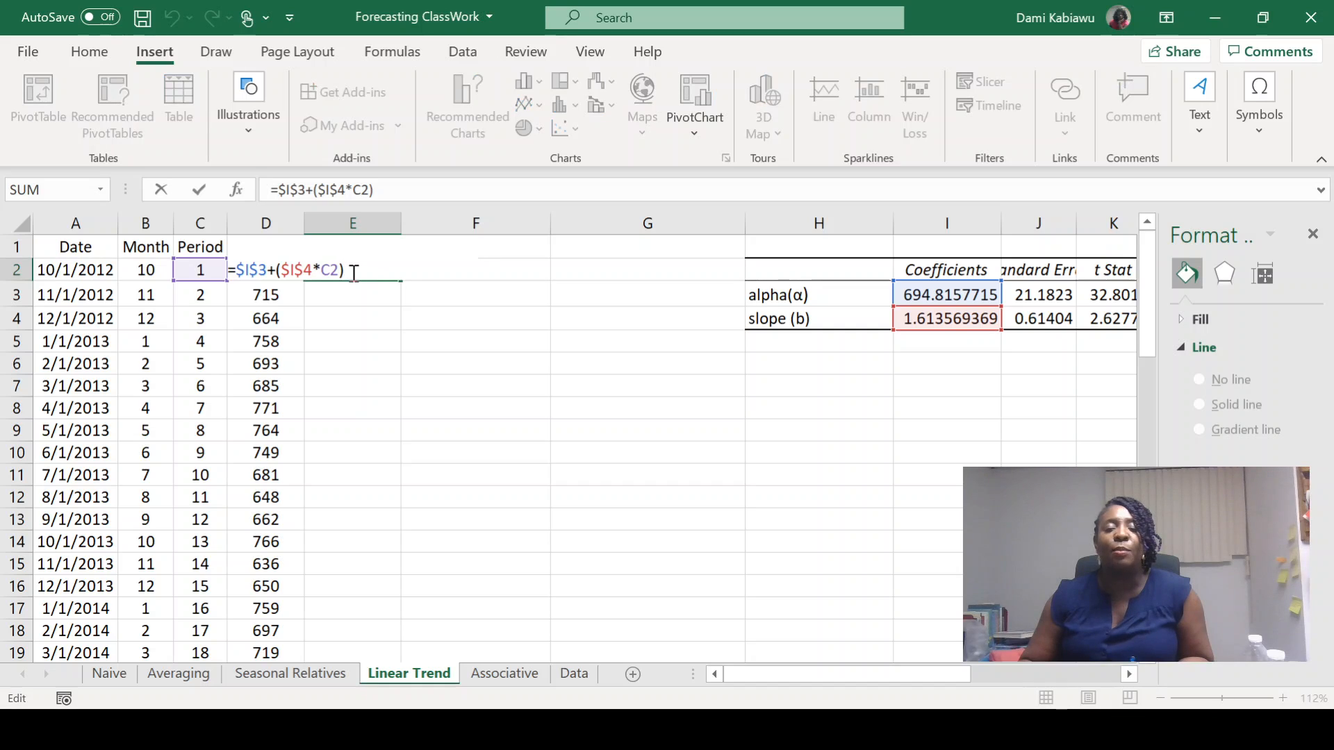
key(Return)
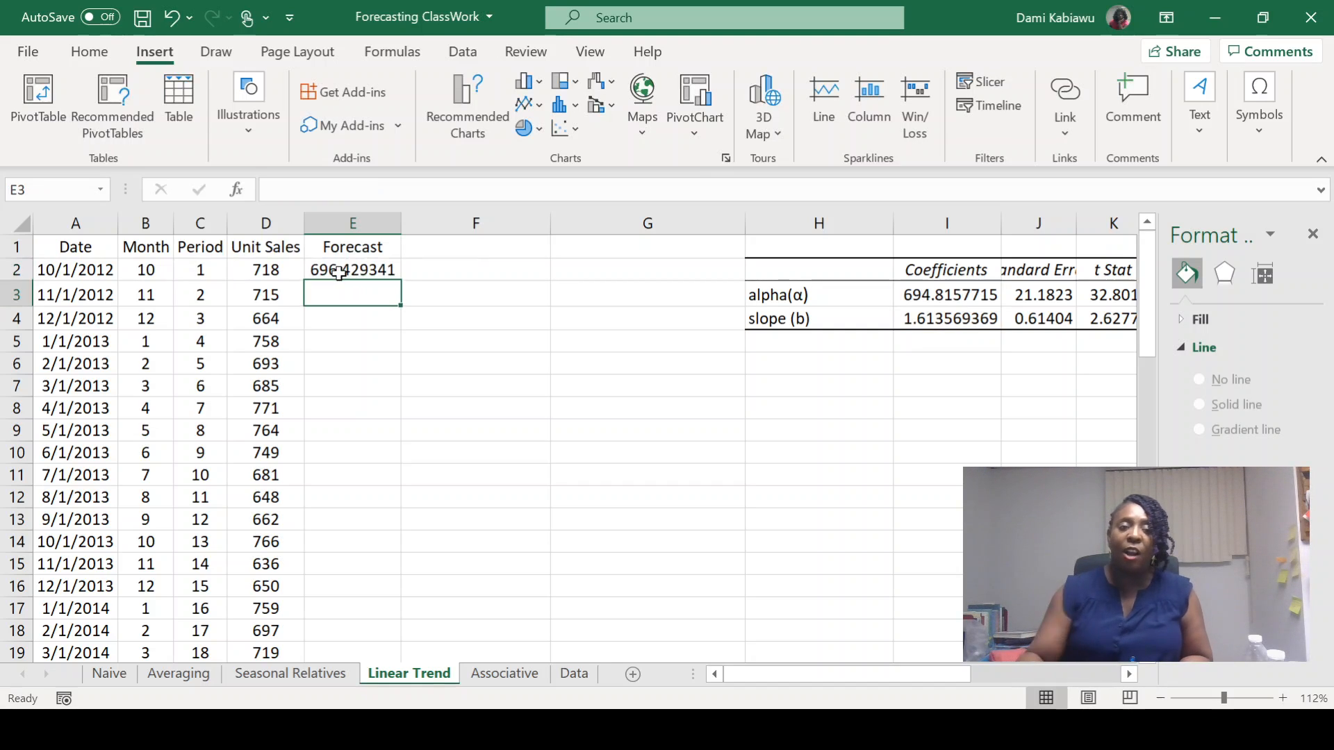
click(351, 273)
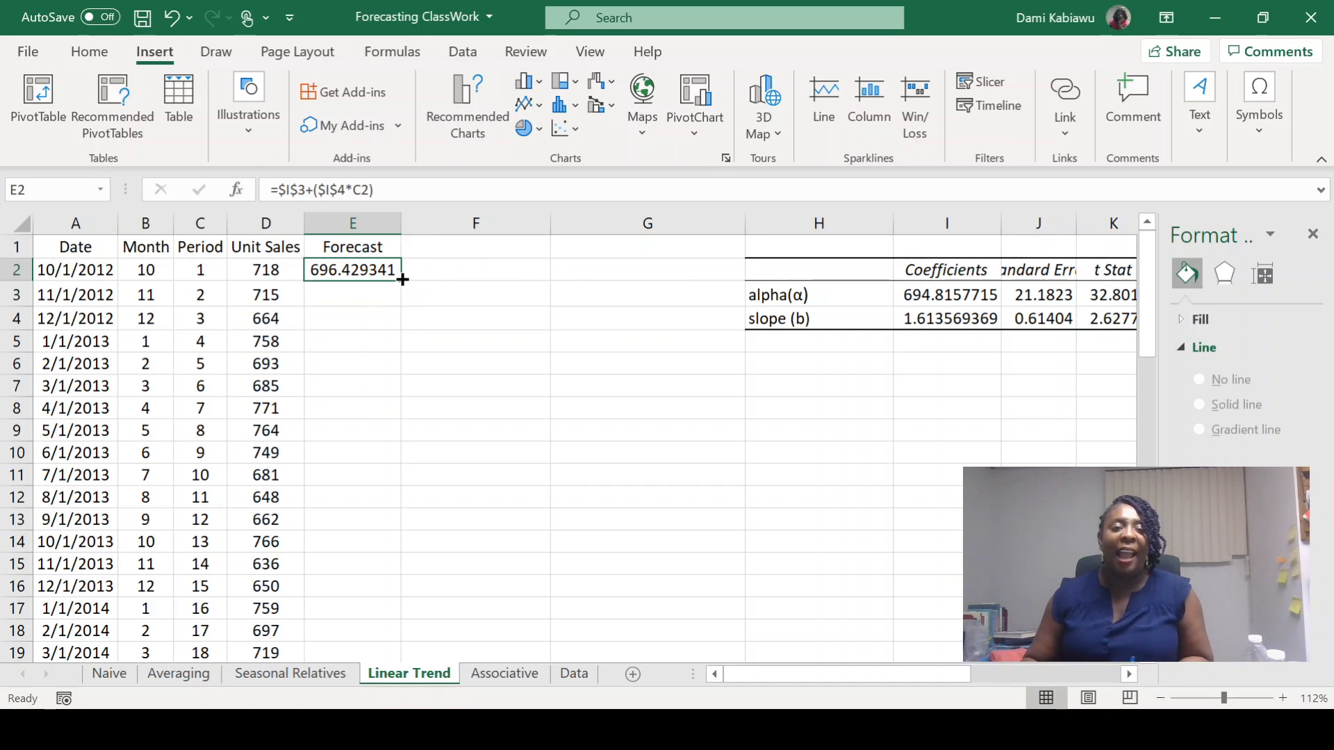
drag(402, 279, 381, 450)
- Check the cell references in the E10 formula and fill it down to the last data row, E60
click(373, 452)
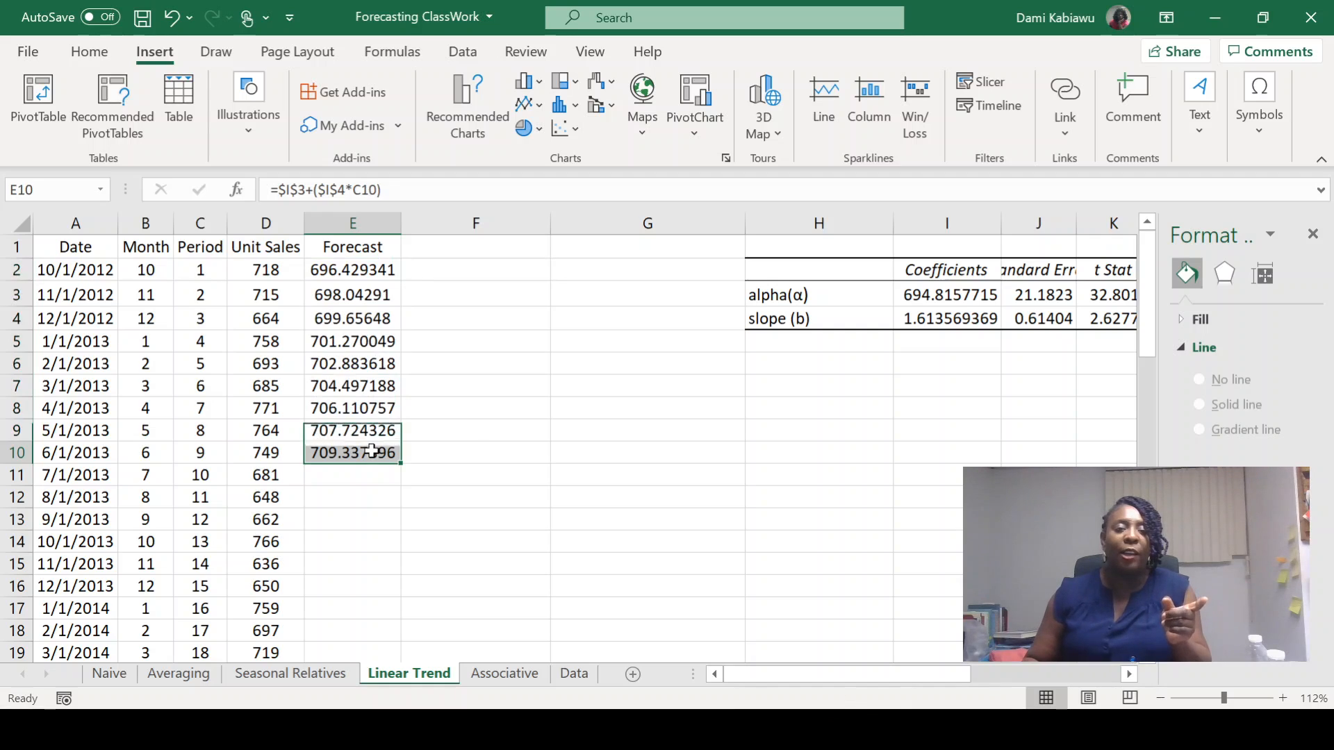
double_click(373, 452)
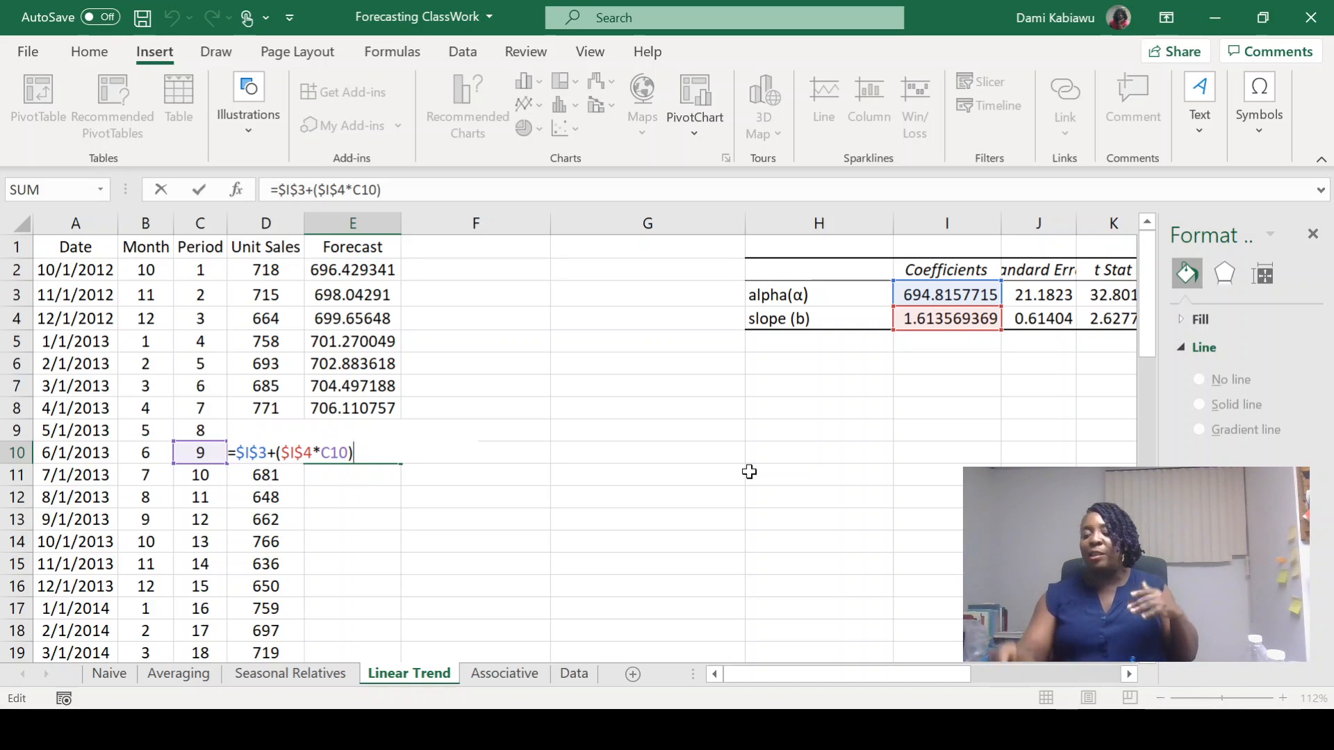
key(Return)
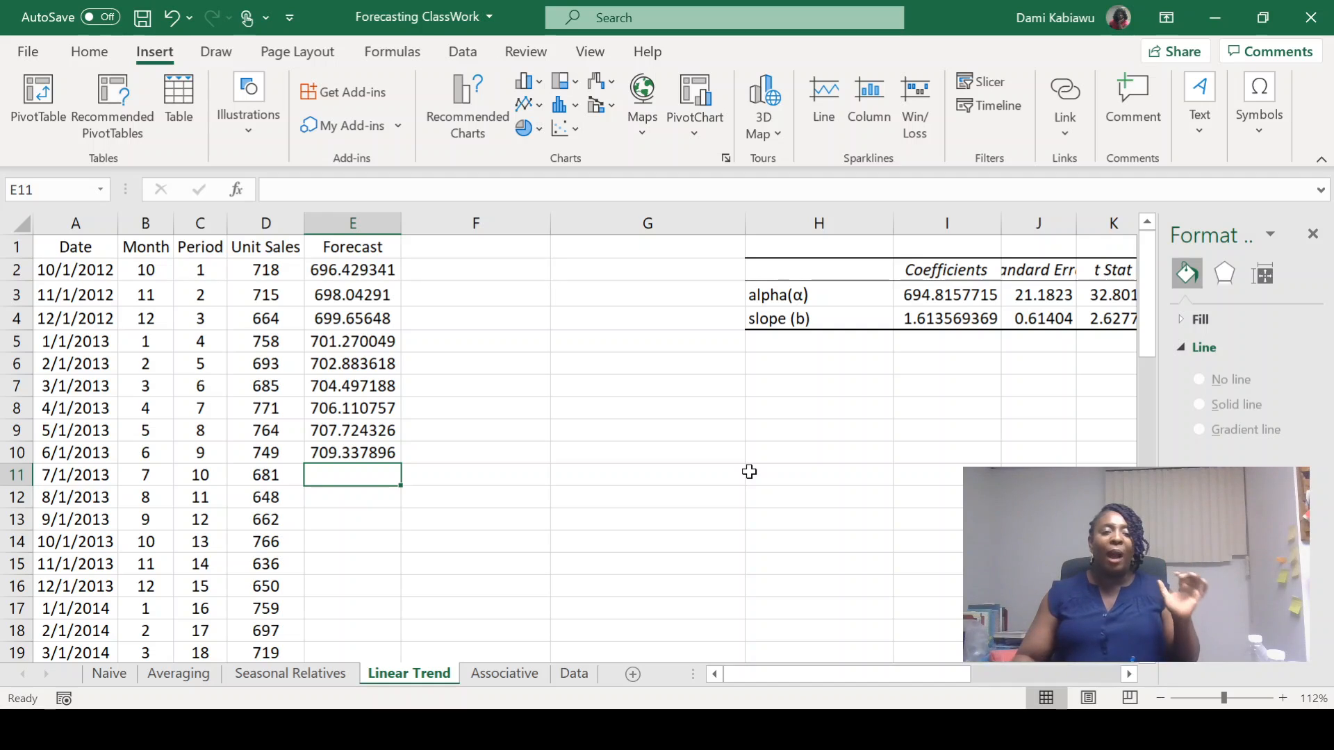
click(382, 450)
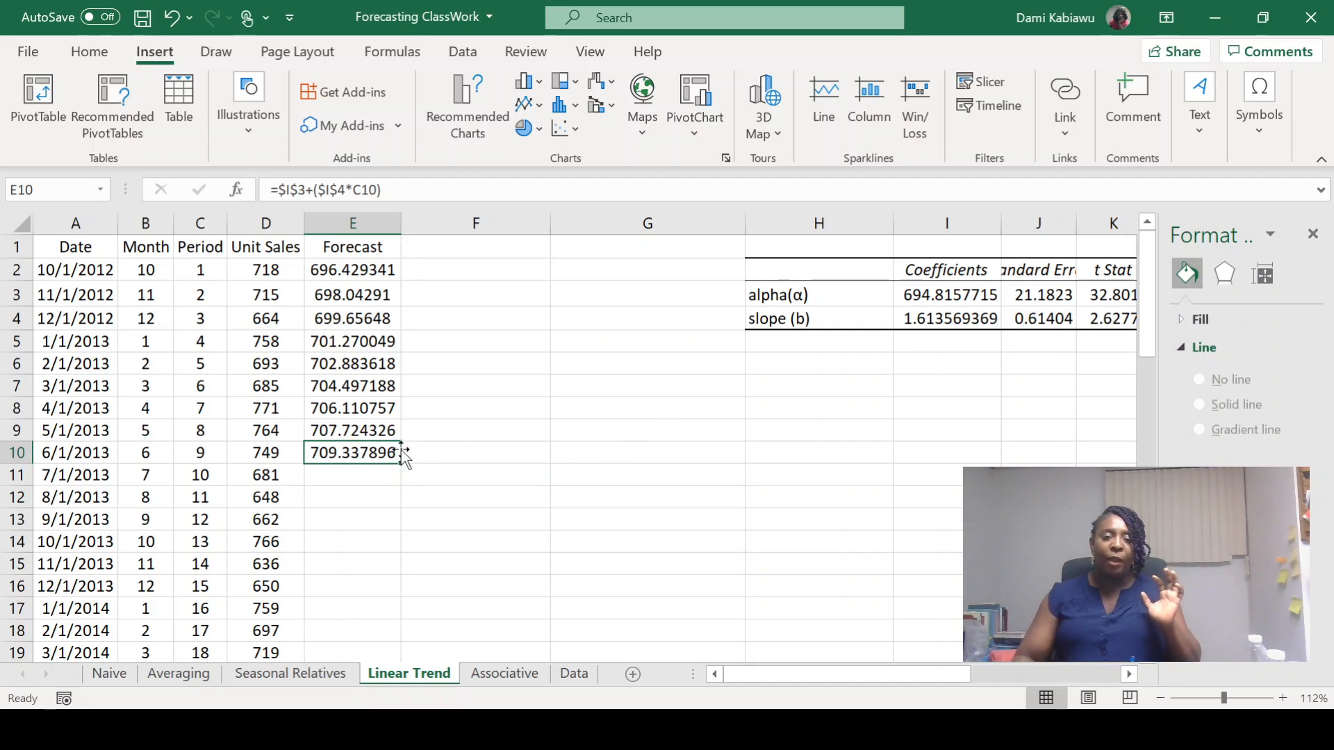
double_click(401, 458)
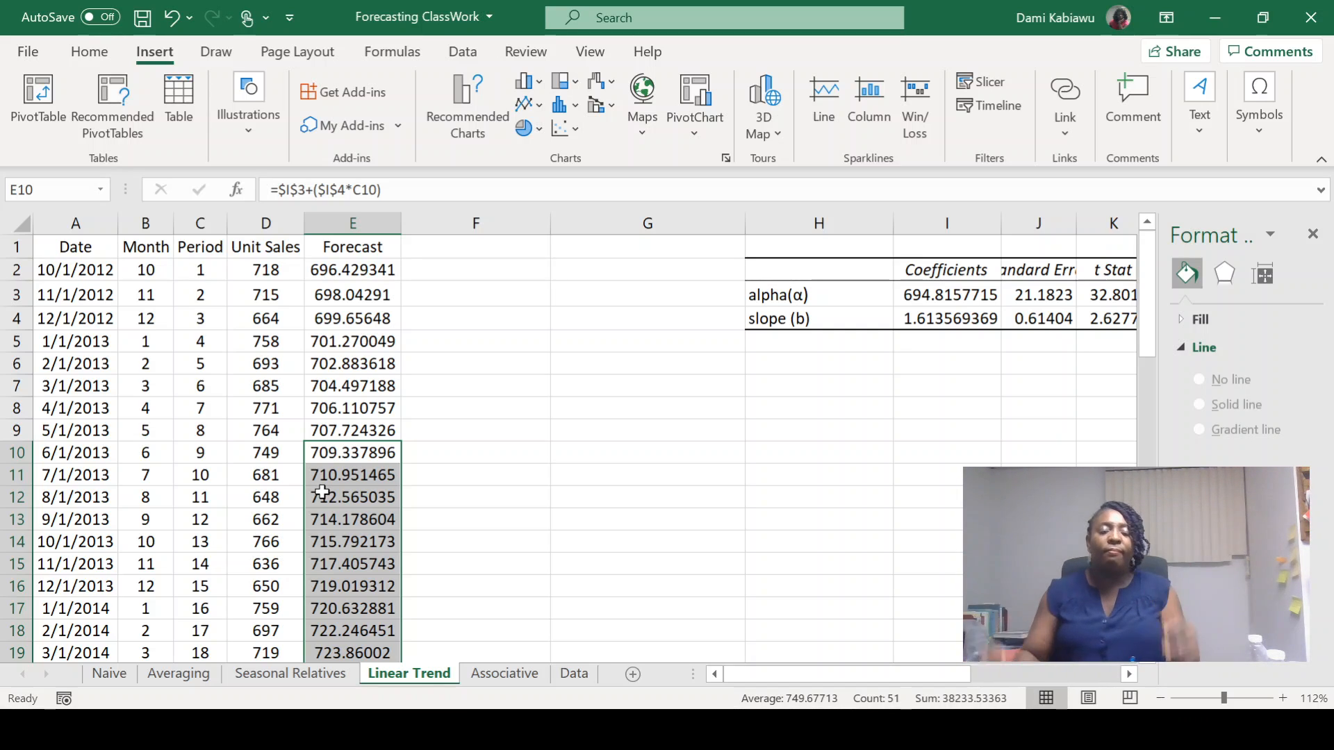
- Display the forecast values in E2:E60 with no decimal places and fit column E to its contents
click(363, 245)
key(ctrl+shift+Down)
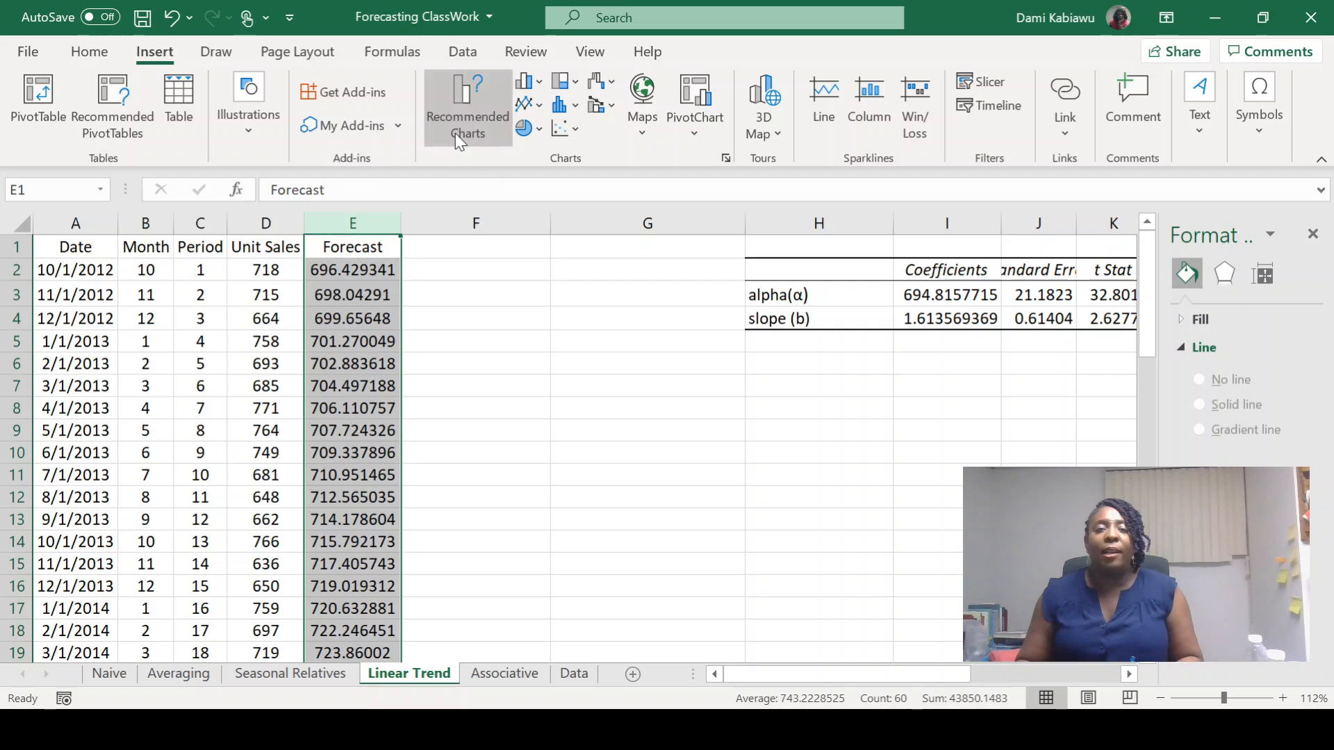
click(79, 56)
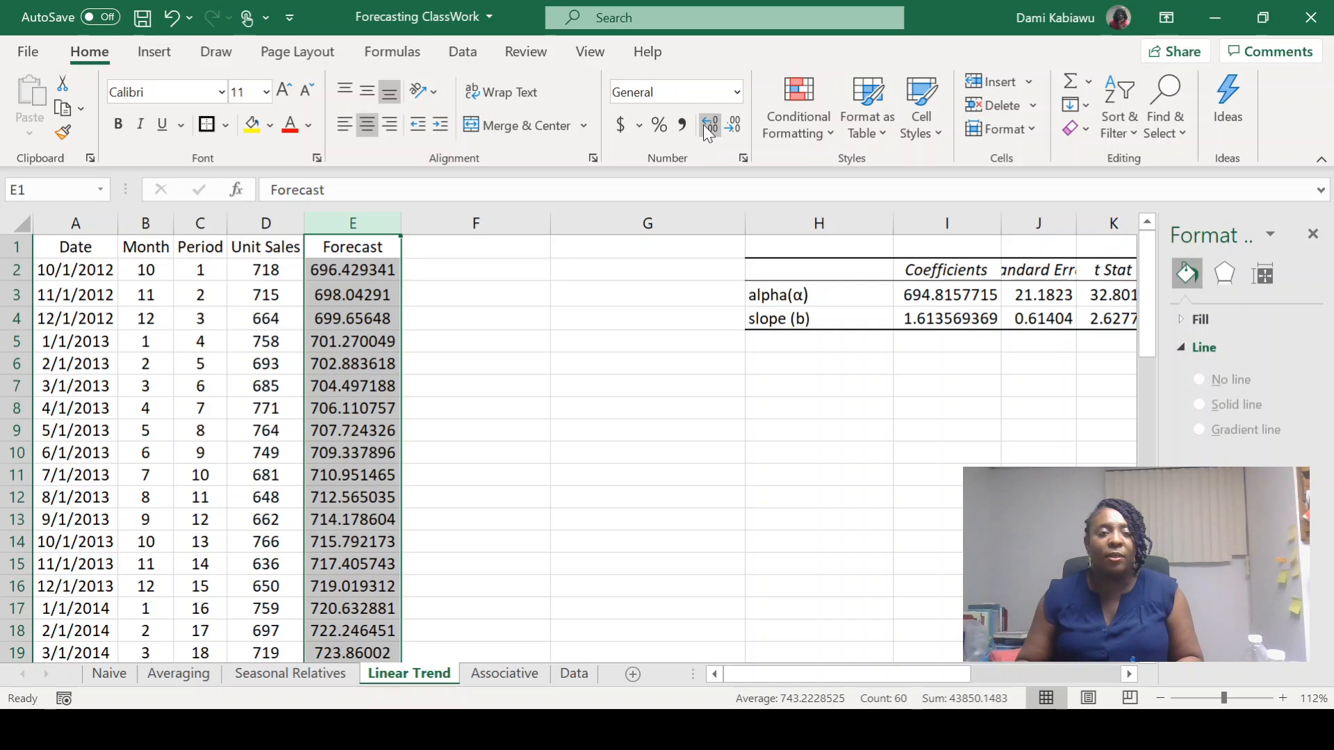
click(312, 323)
drag(341, 270, 351, 625)
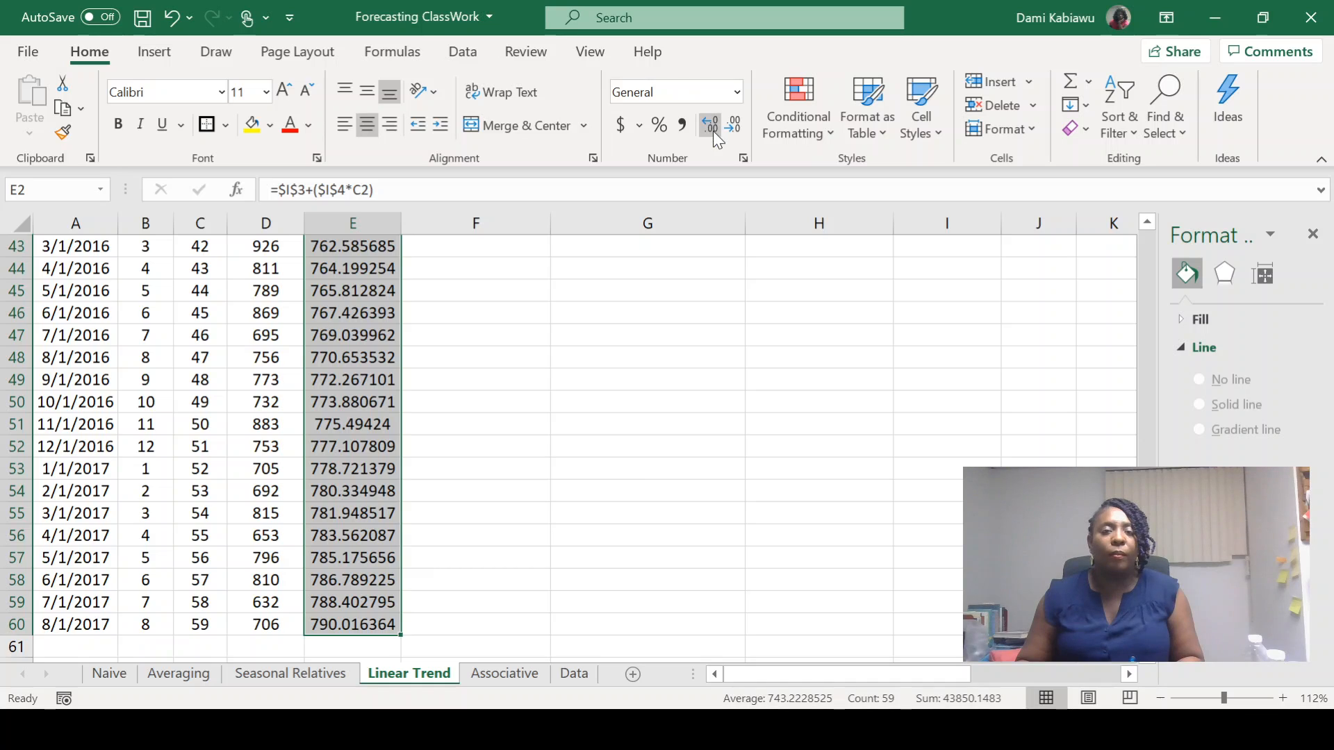
click(716, 128)
click(736, 129)
click(735, 130)
click(735, 129)
click(735, 130)
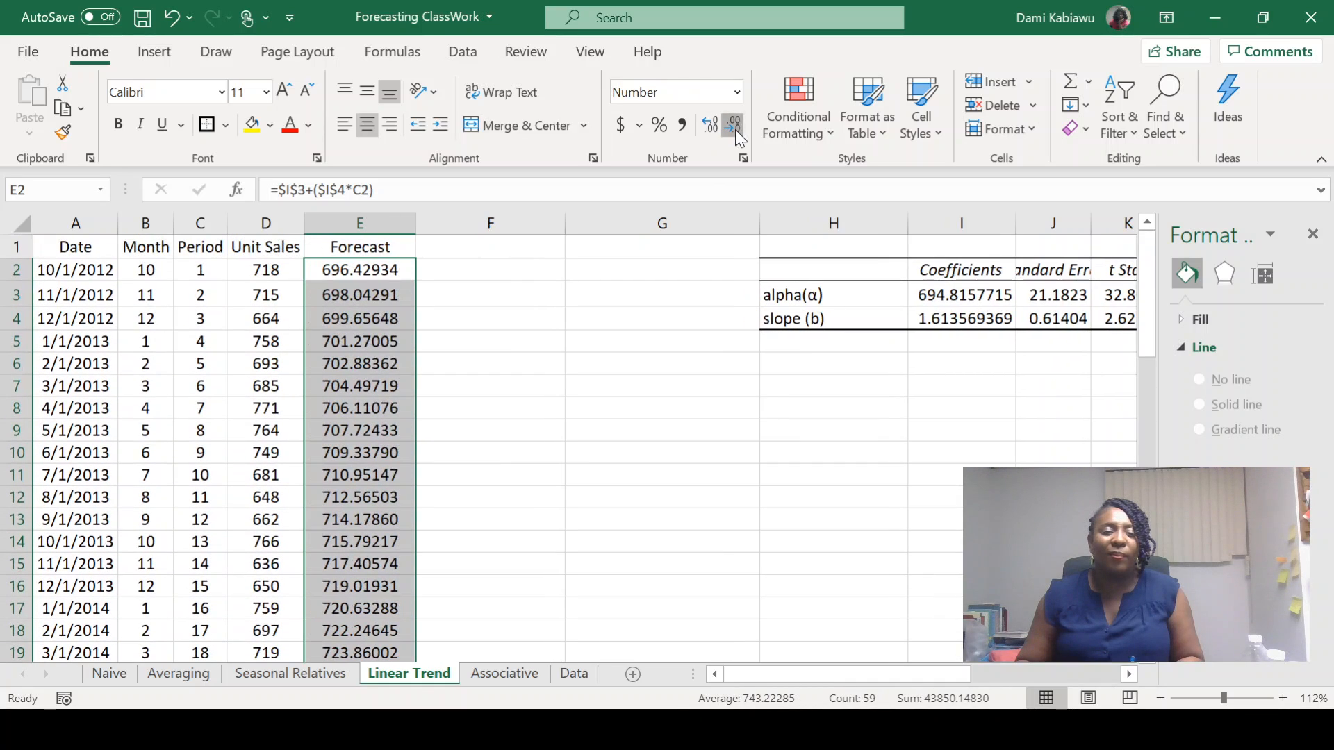
click(735, 129)
click(735, 129)
click(736, 130)
click(735, 129)
click(735, 129)
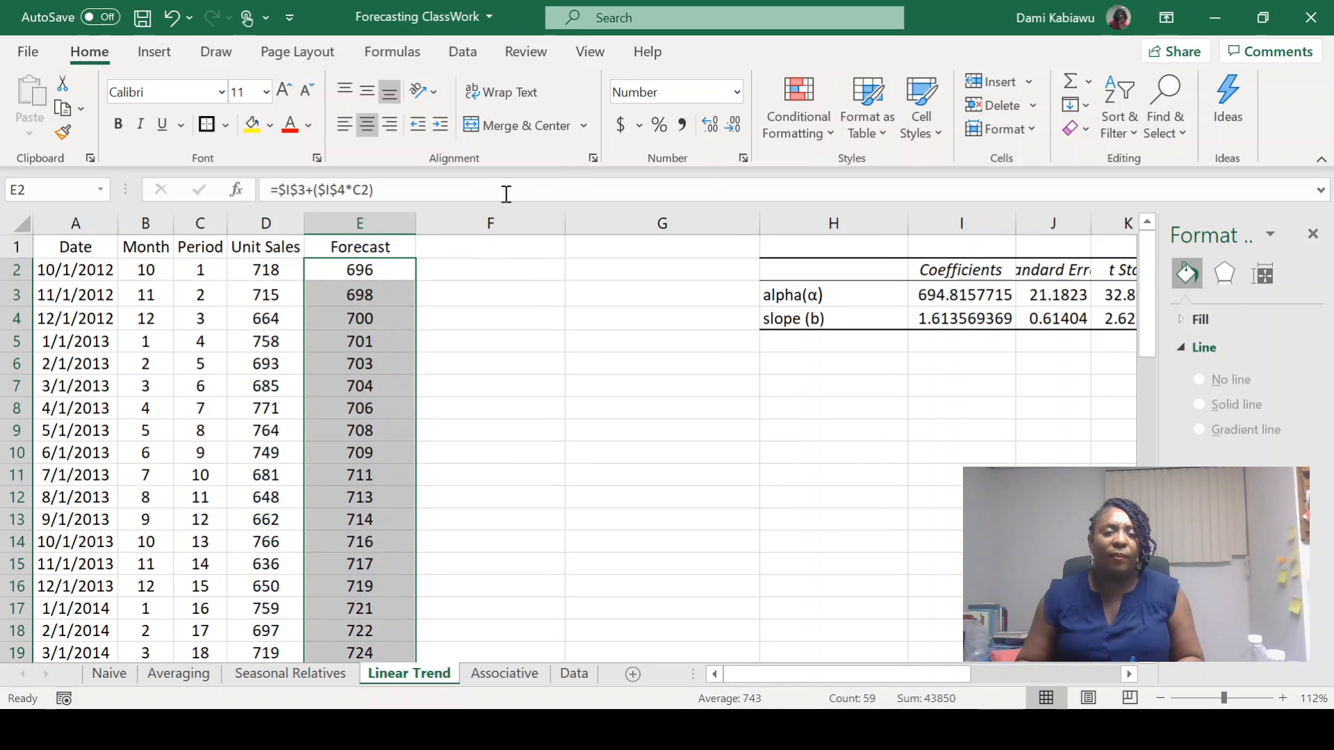
double_click(416, 223)
click(416, 290)
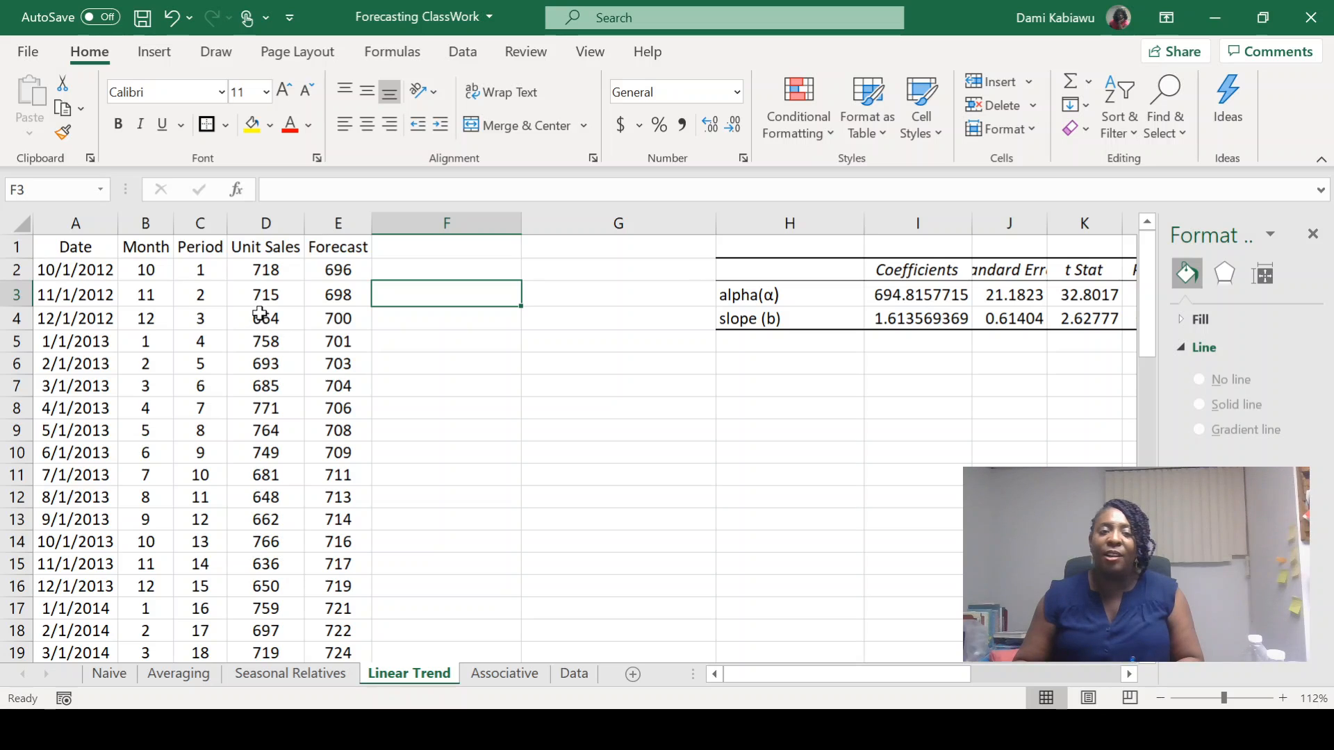
- Narrow the empty columns F and G to the same smaller width, bringing the regression table closer to the data
drag(260, 314, 302, 704)
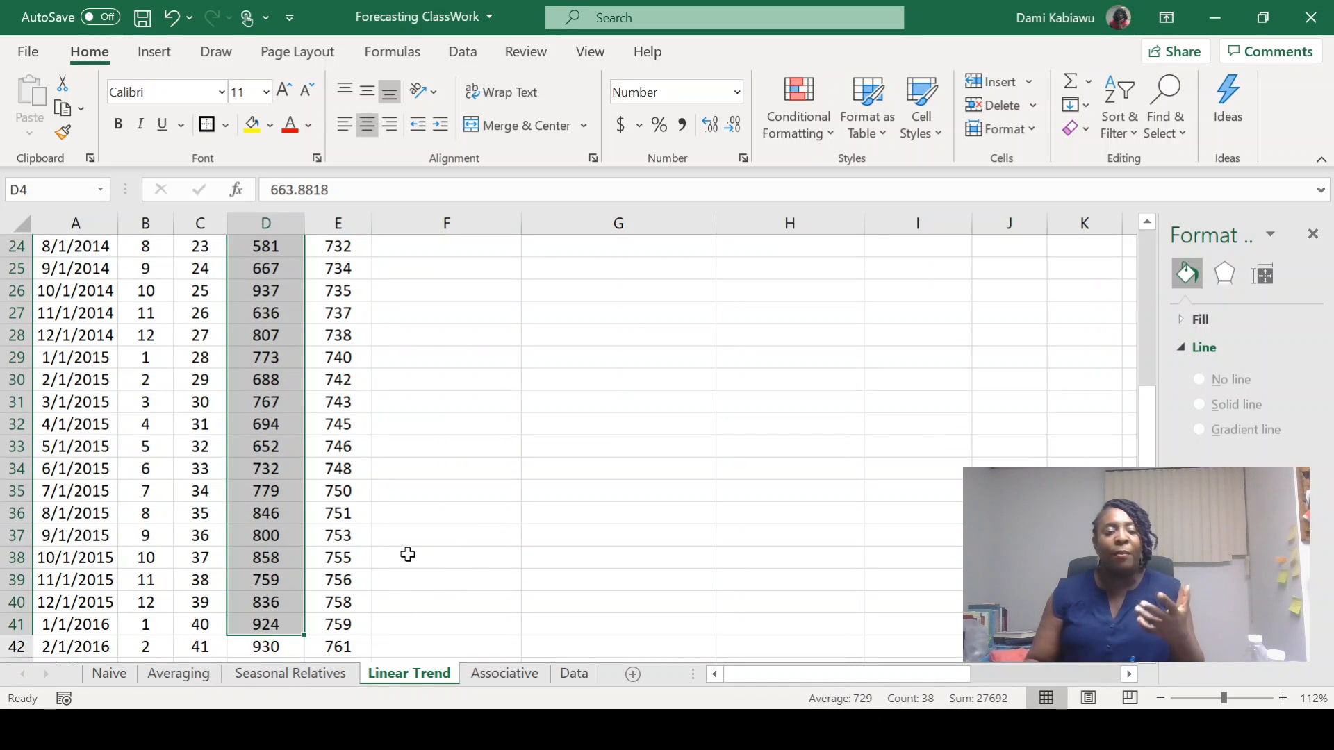
click(425, 536)
scroll(428, 531, up, 8)
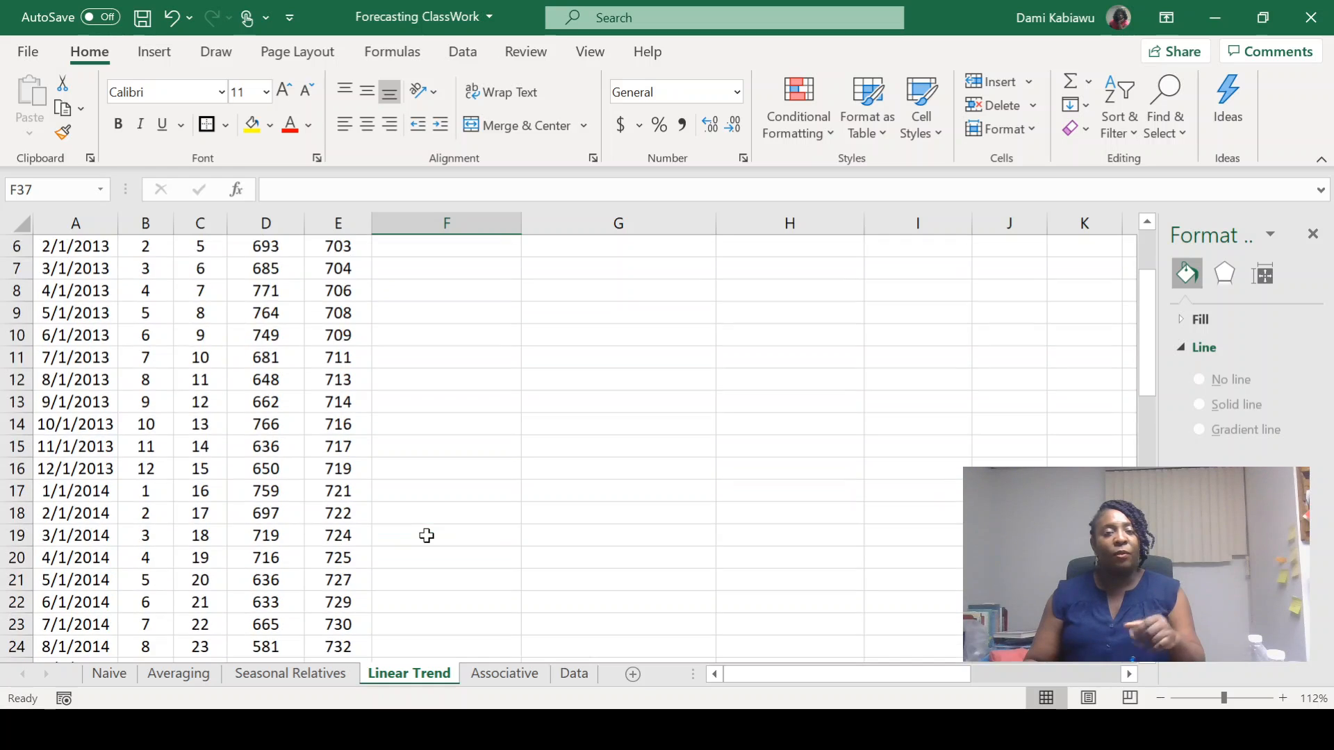
click(667, 221)
drag(666, 221, 454, 223)
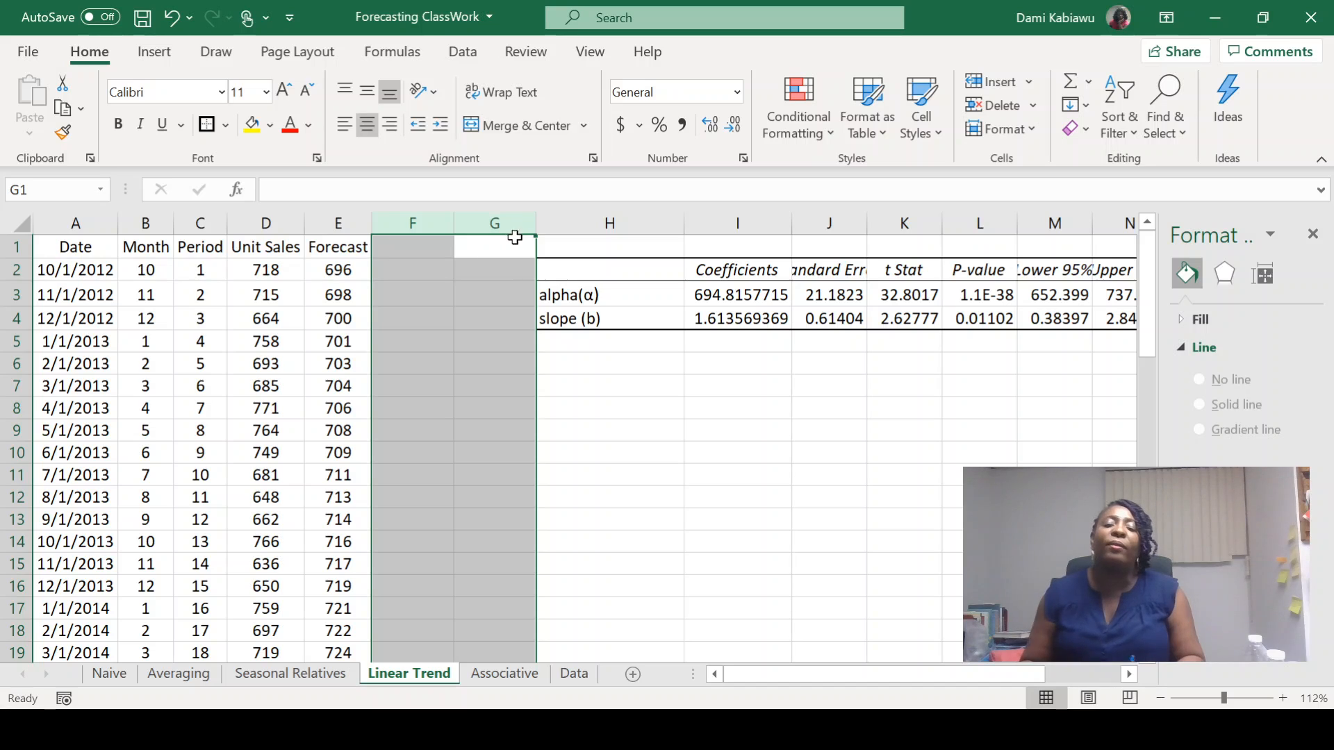
- Add the labels "Intercept" in H7 and "Slope" in H8 below the regression table
click(589, 382)
text(I)
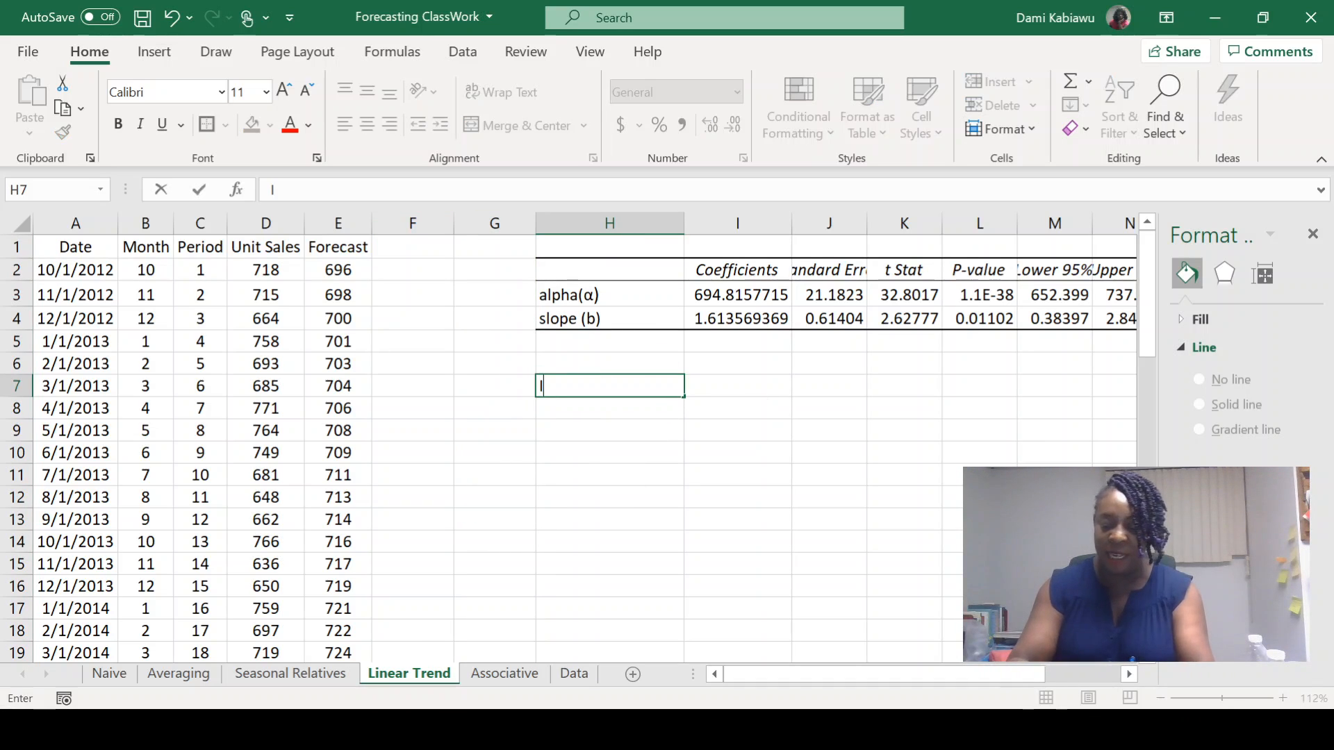
text(ntercept)
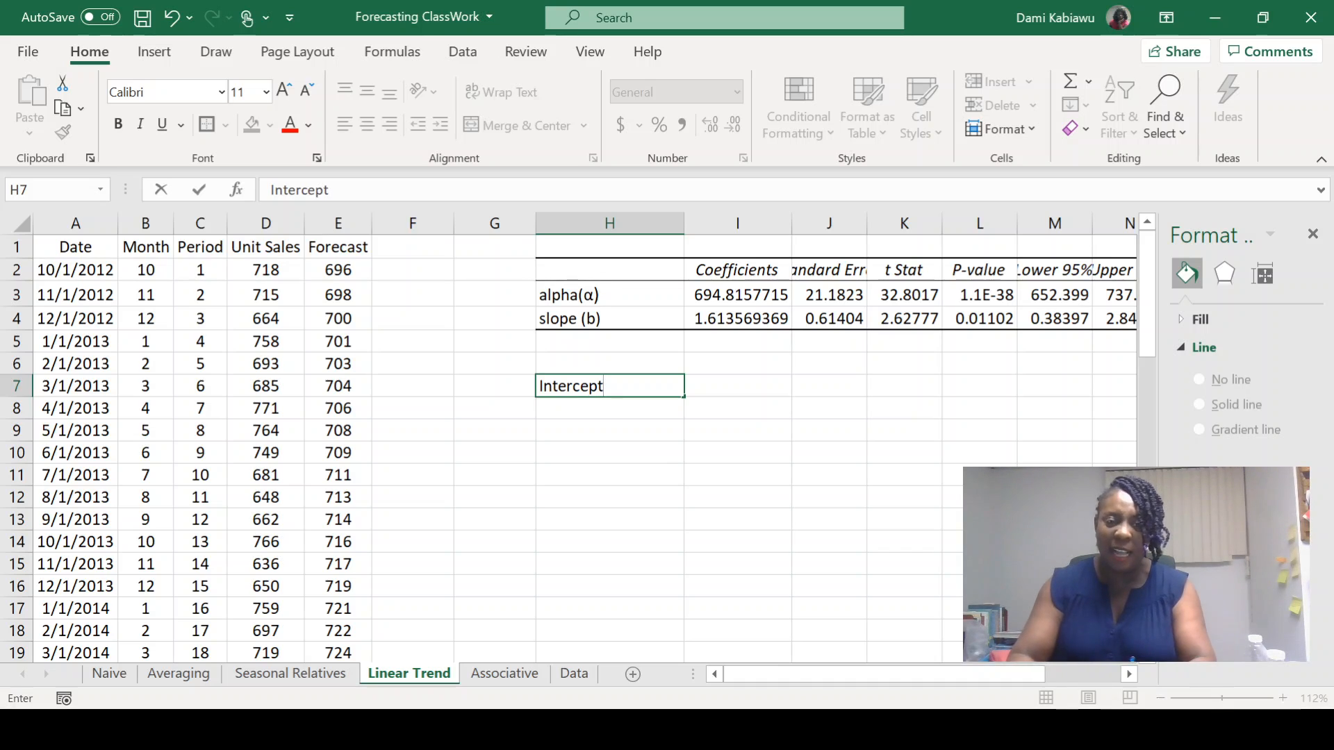
key(Return)
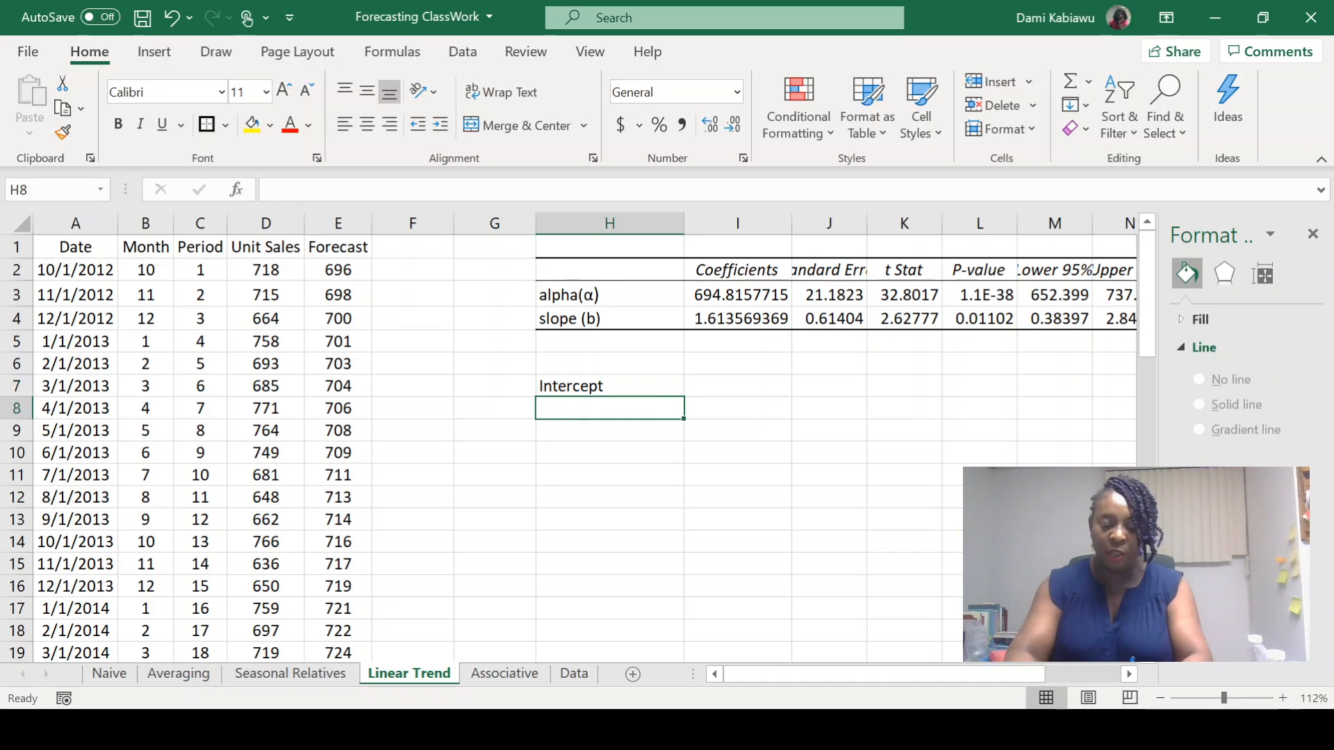
text(Slope)
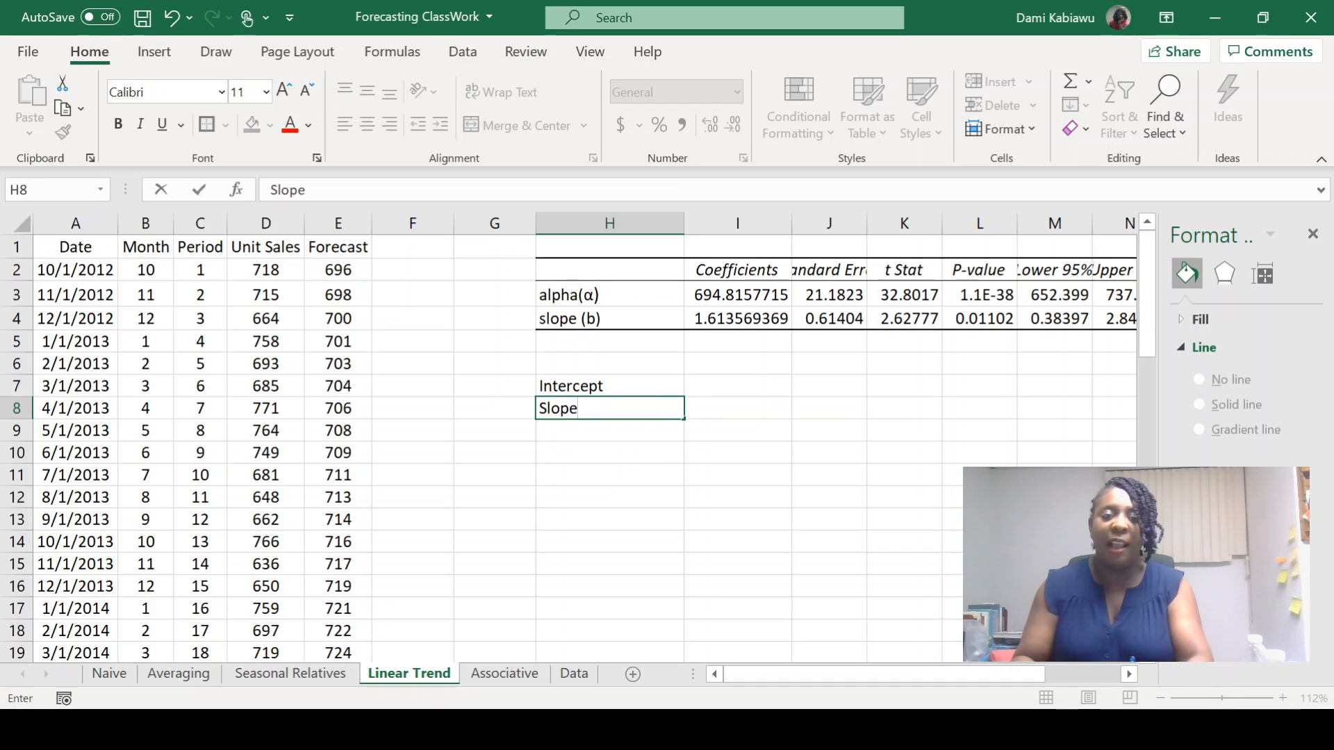
- Calculate the intercept in I7 with =INTERCEPT(D2:D60,C2:C60), using Unit Sales as the known y's and Period as the known x's
click(722, 390)
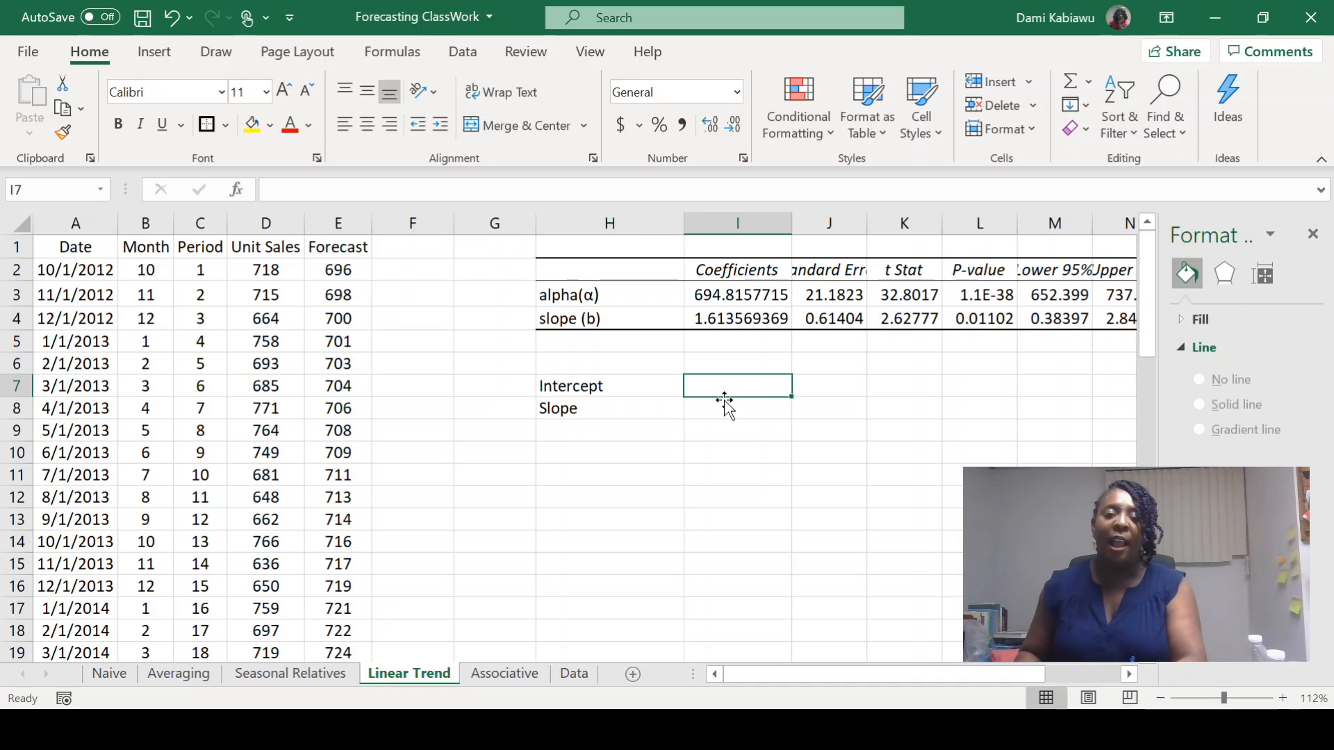
text(=inter)
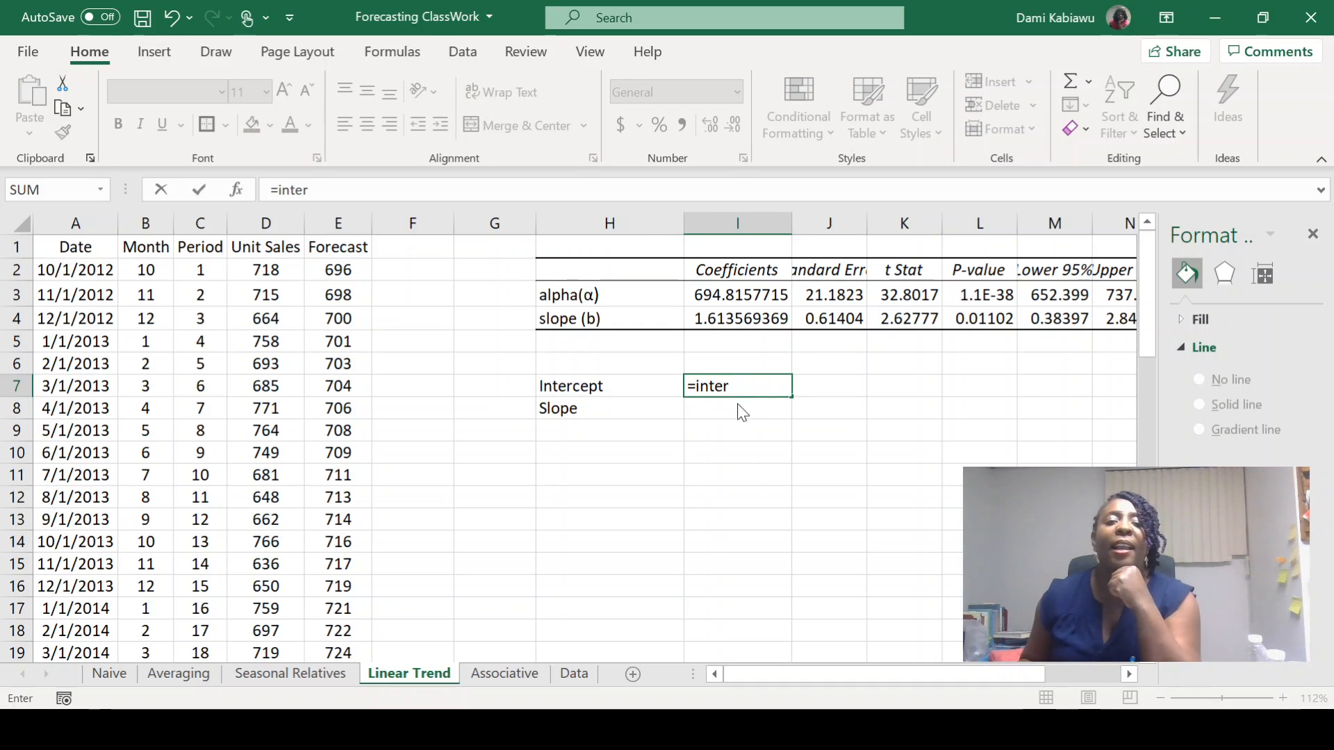
key(Tab)
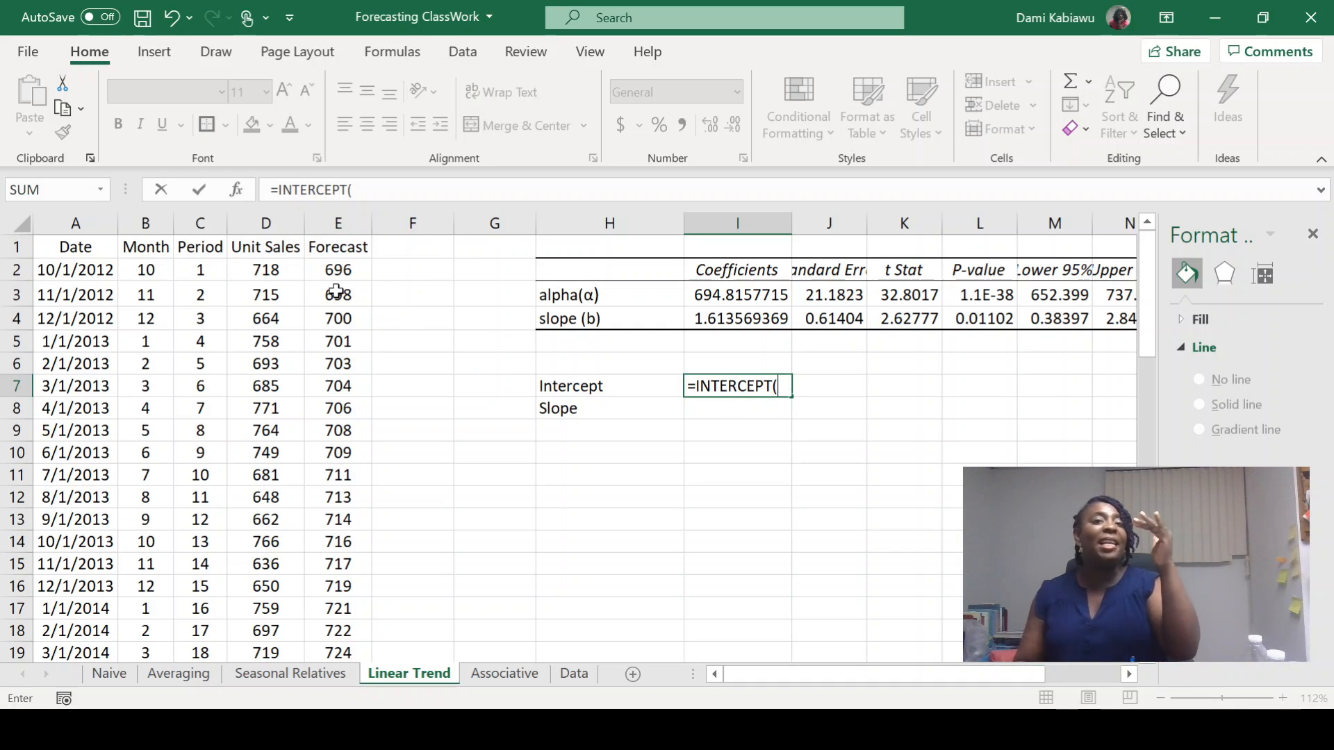
click(266, 270)
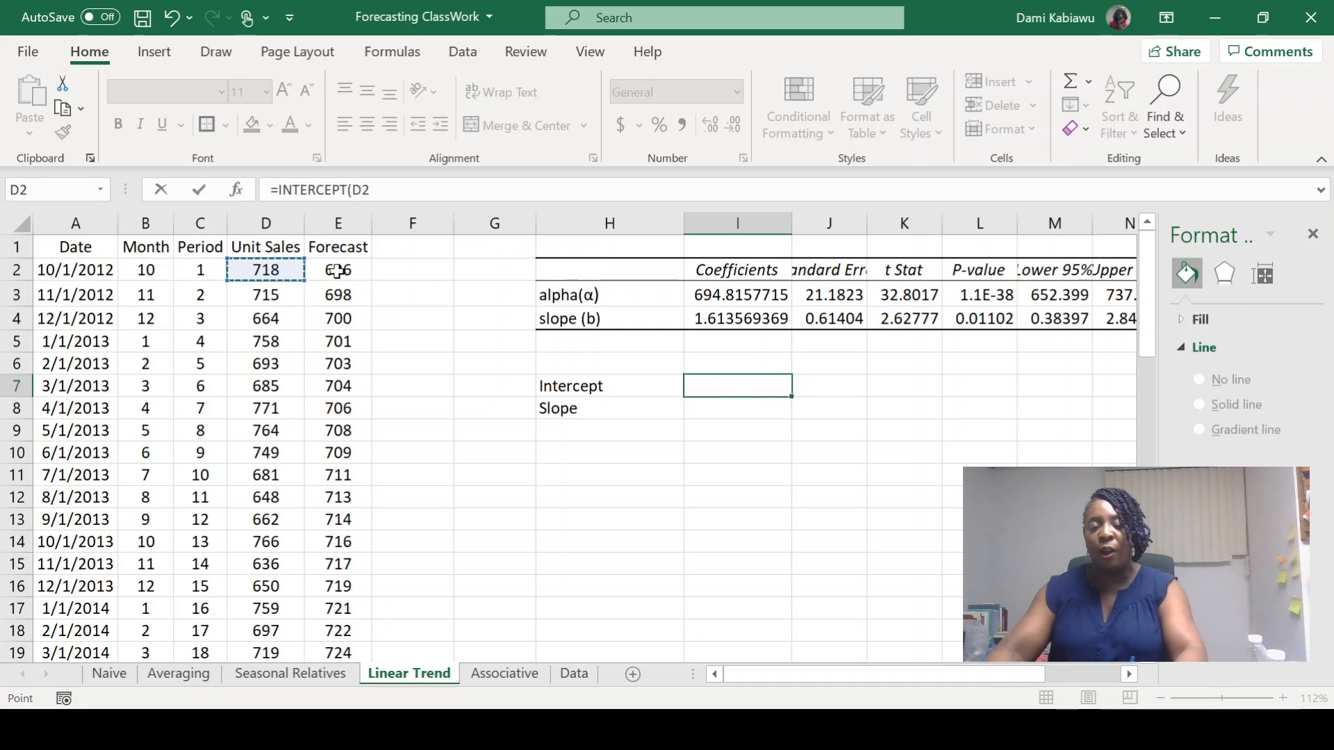
key(ctrl+shift+Down)
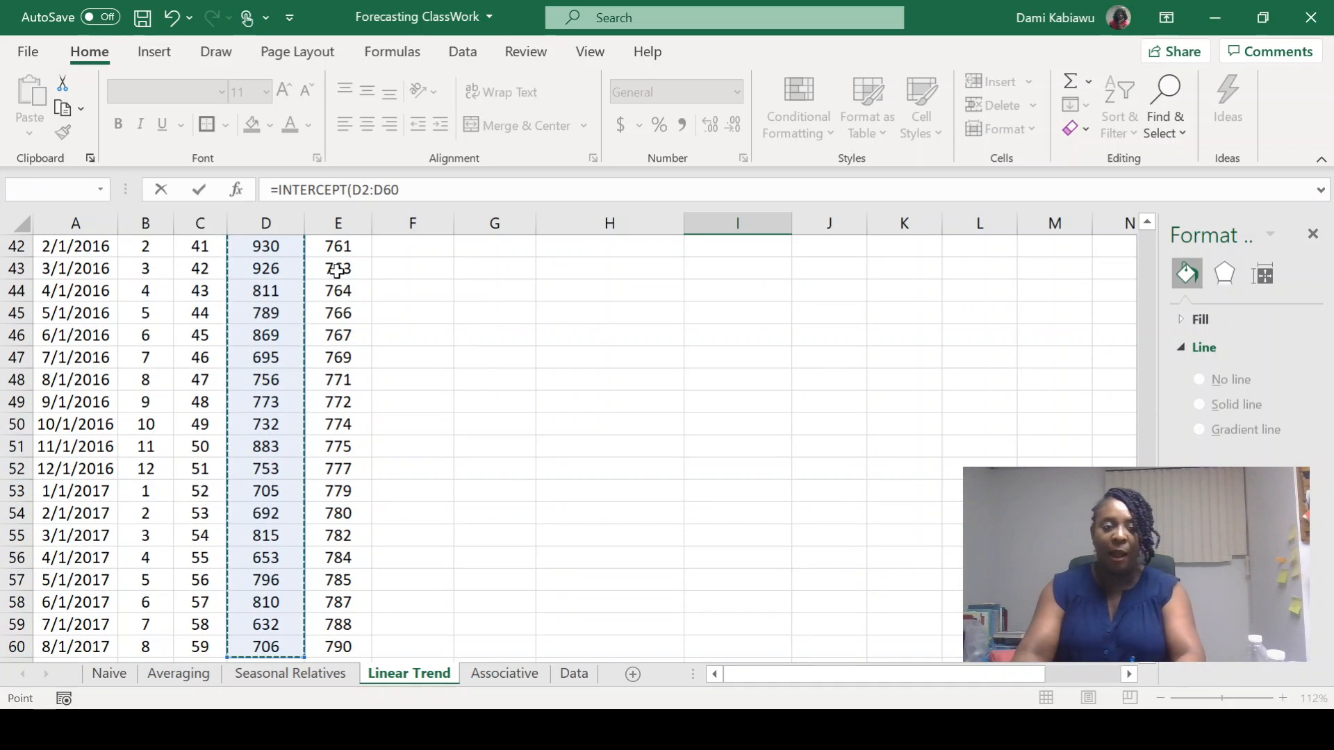
text(,)
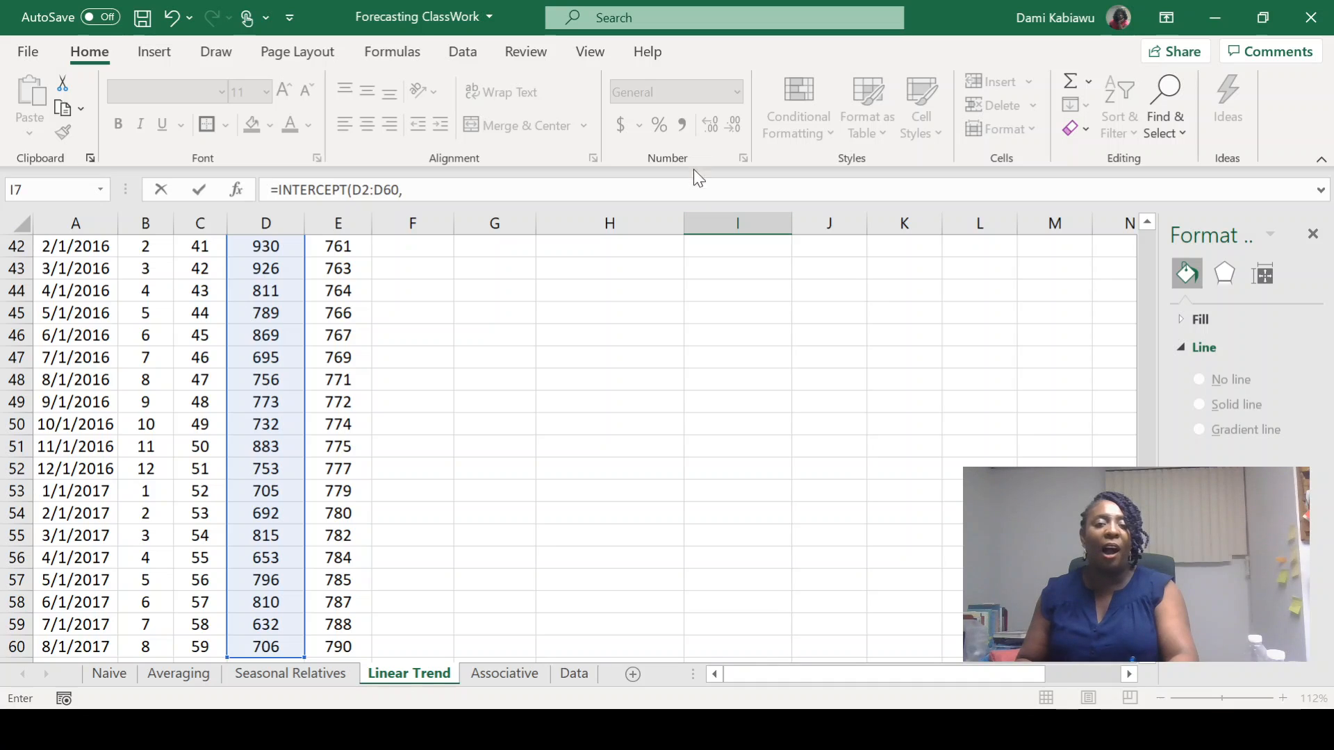
scroll(519, 310, up, 14)
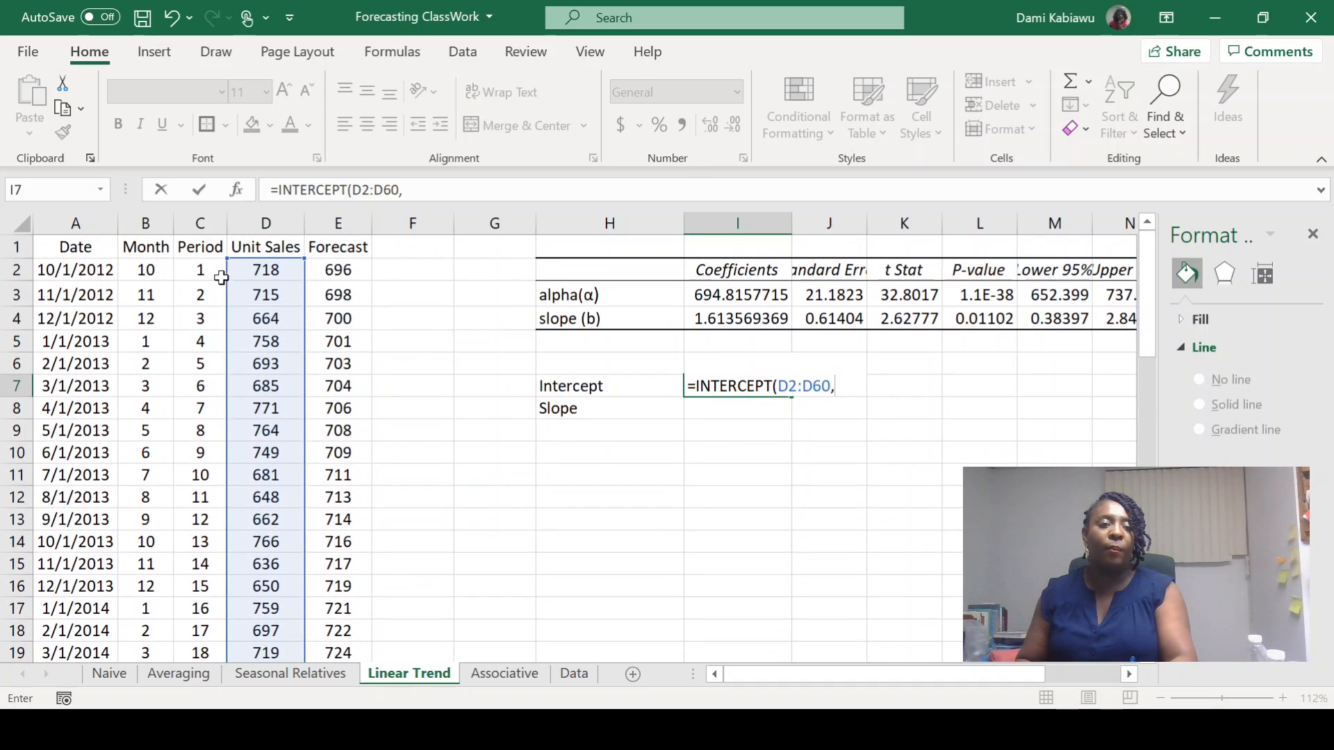
click(199, 270)
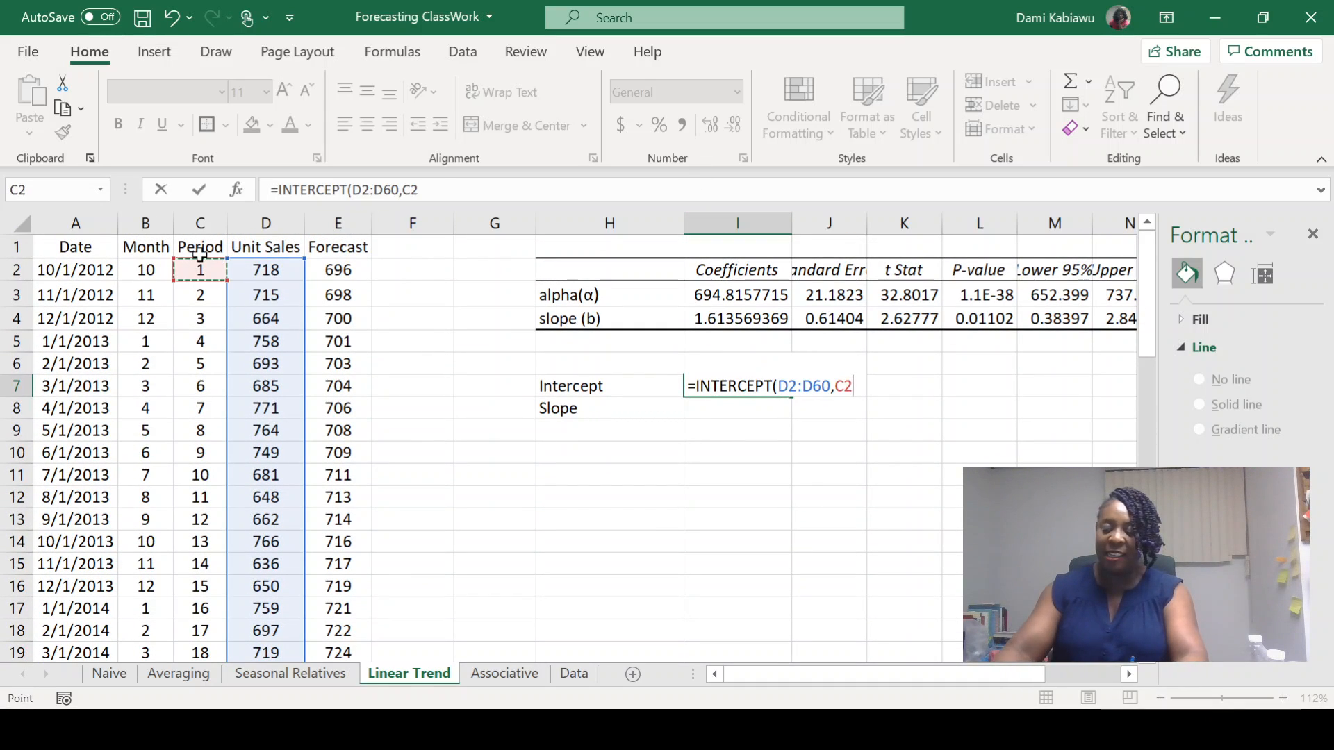
key(ctrl+shift+Down)
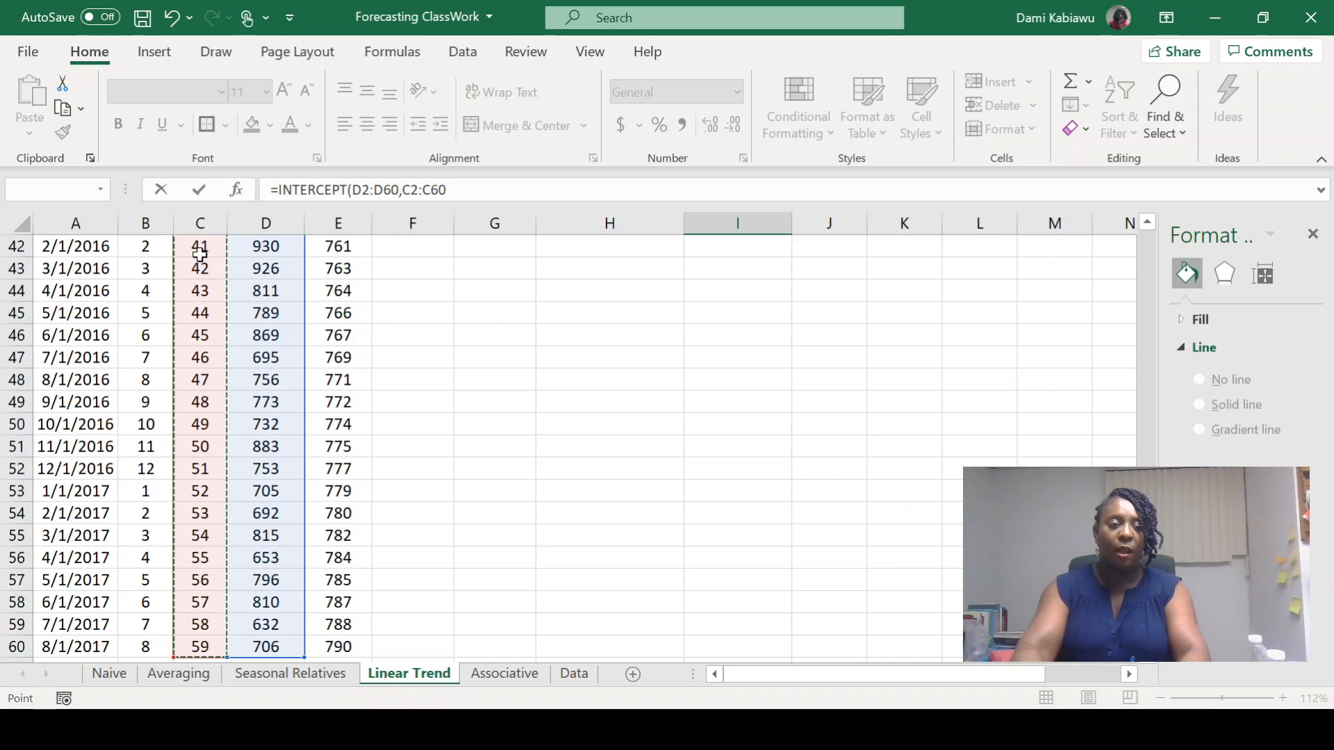
text())
key(Return)
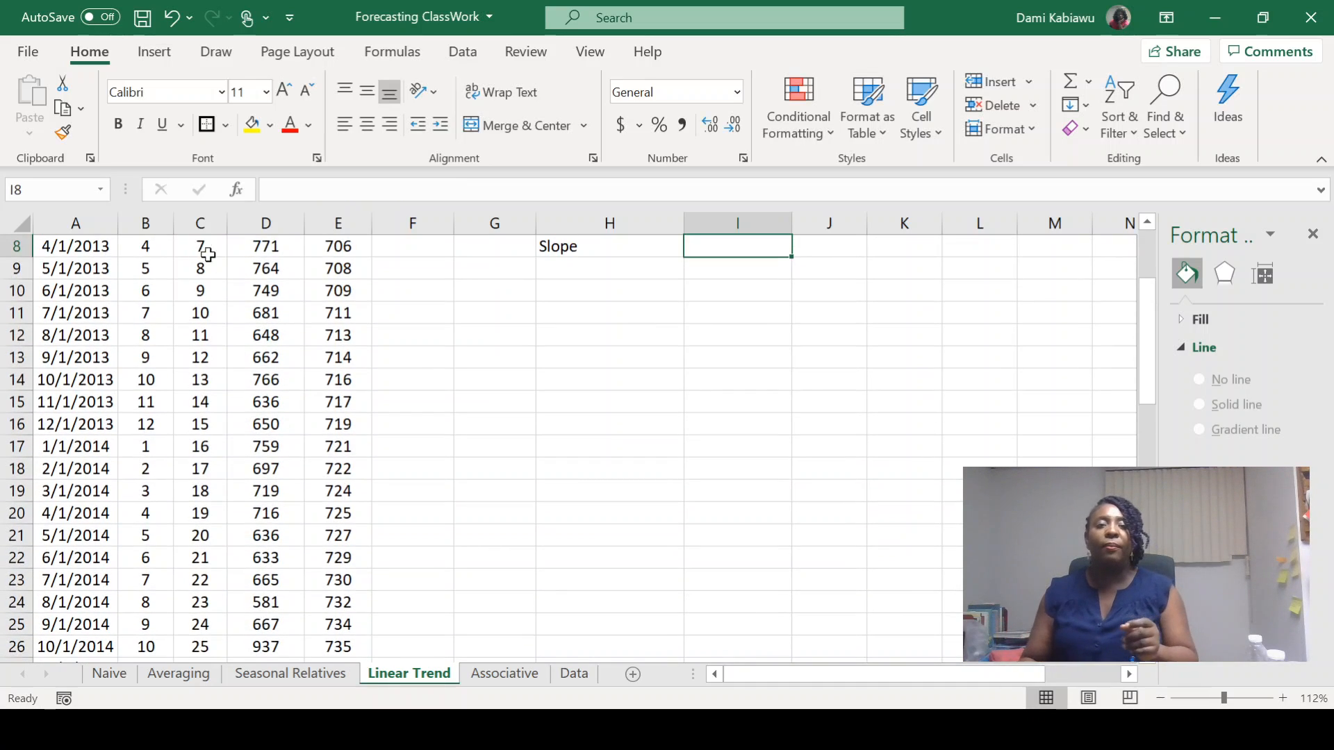
- Compare the INTERCEPT result in I7 with the regression table's alpha coefficient in I3
scroll(556, 346, up, 3)
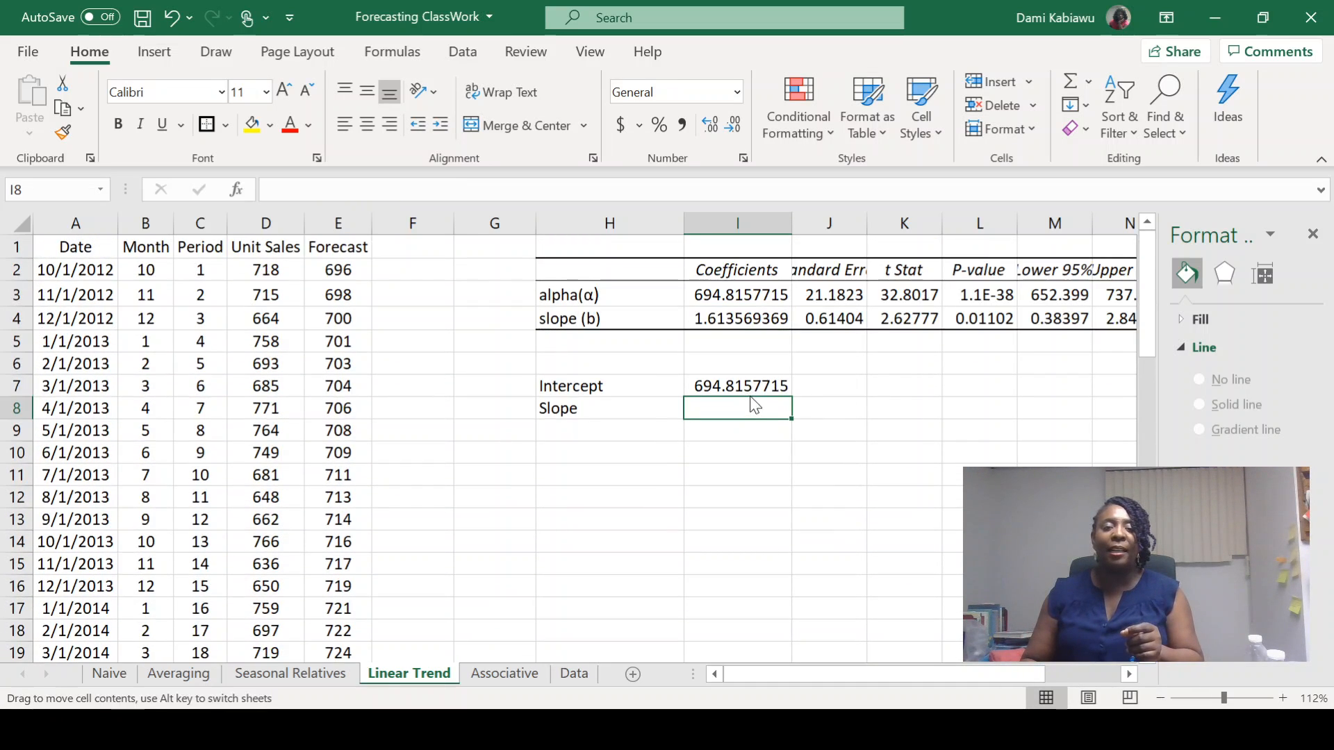
click(745, 388)
click(740, 292)
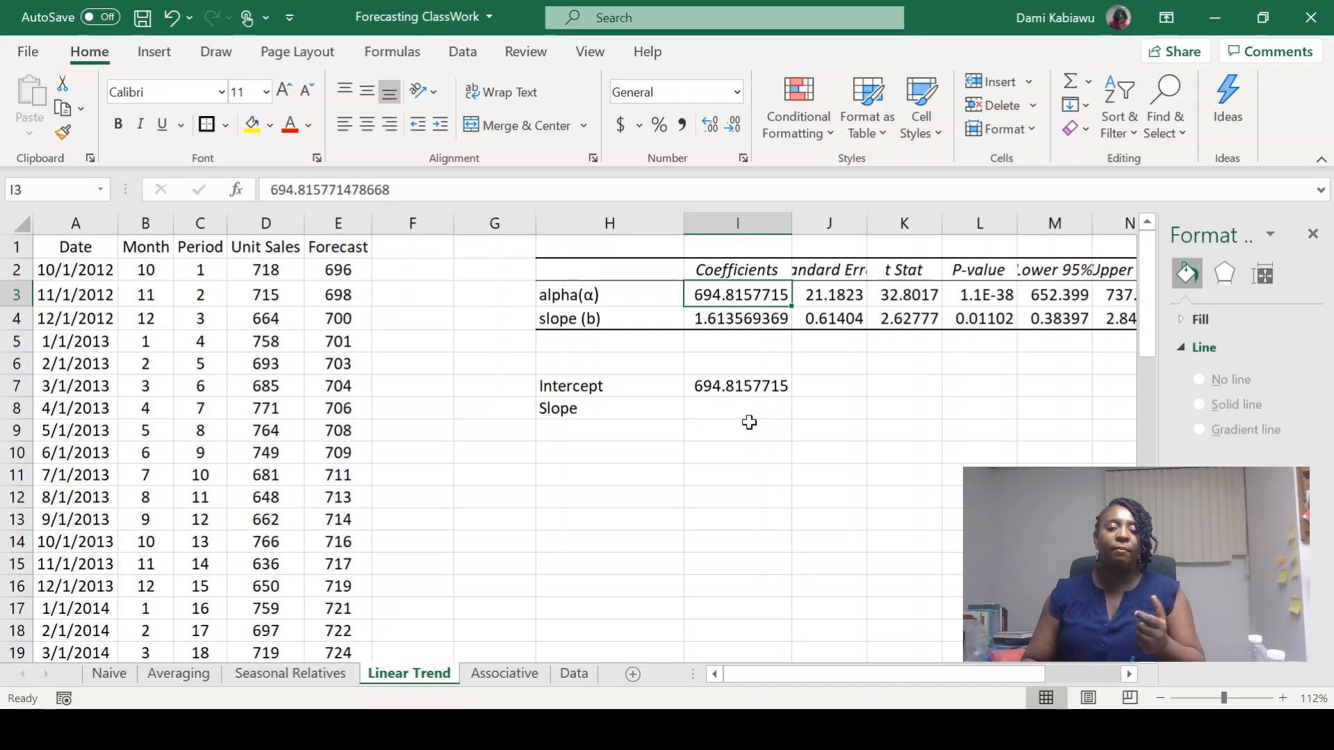
- Calculate the slope in I8 with =SLOPE(D2:D60,C2:C60), using Unit Sales as the known y's and Period as the known x's
click(769, 408)
text(=slope()
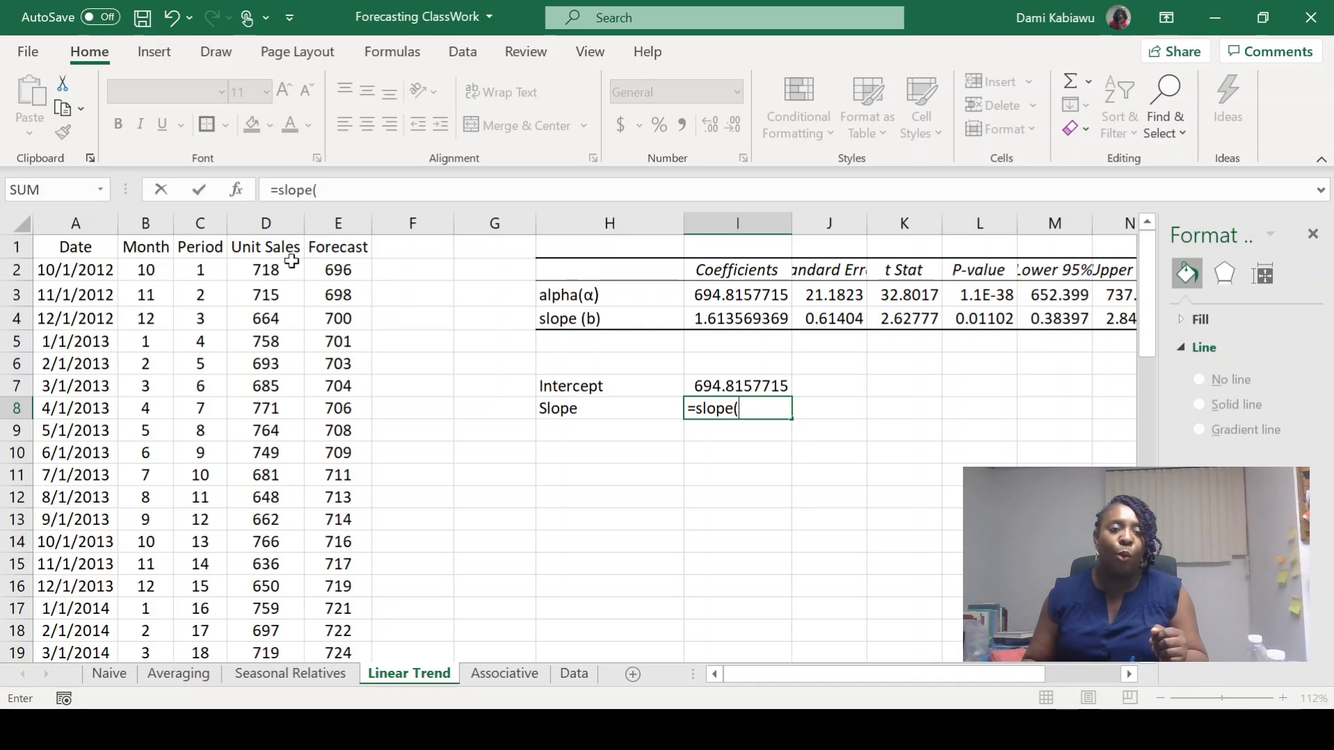
click(269, 268)
key(ctrl+shift+Down)
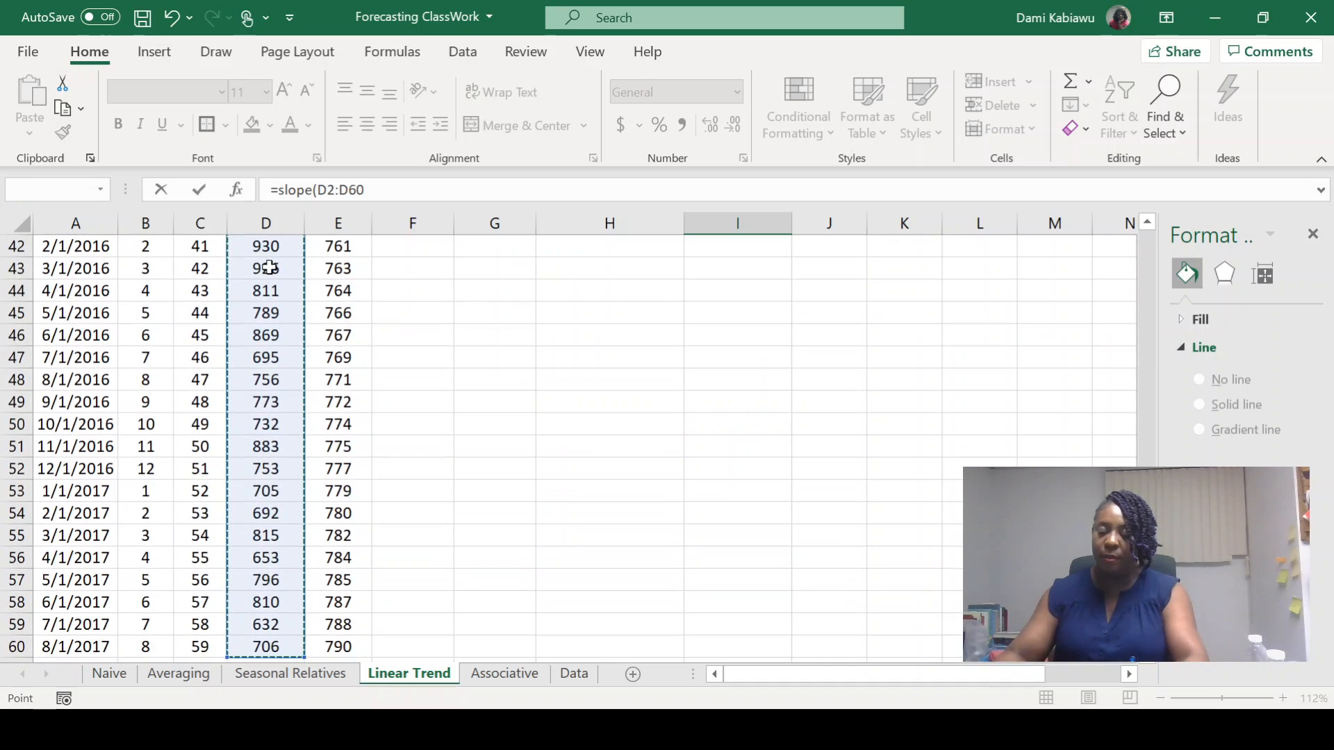
text(,.)
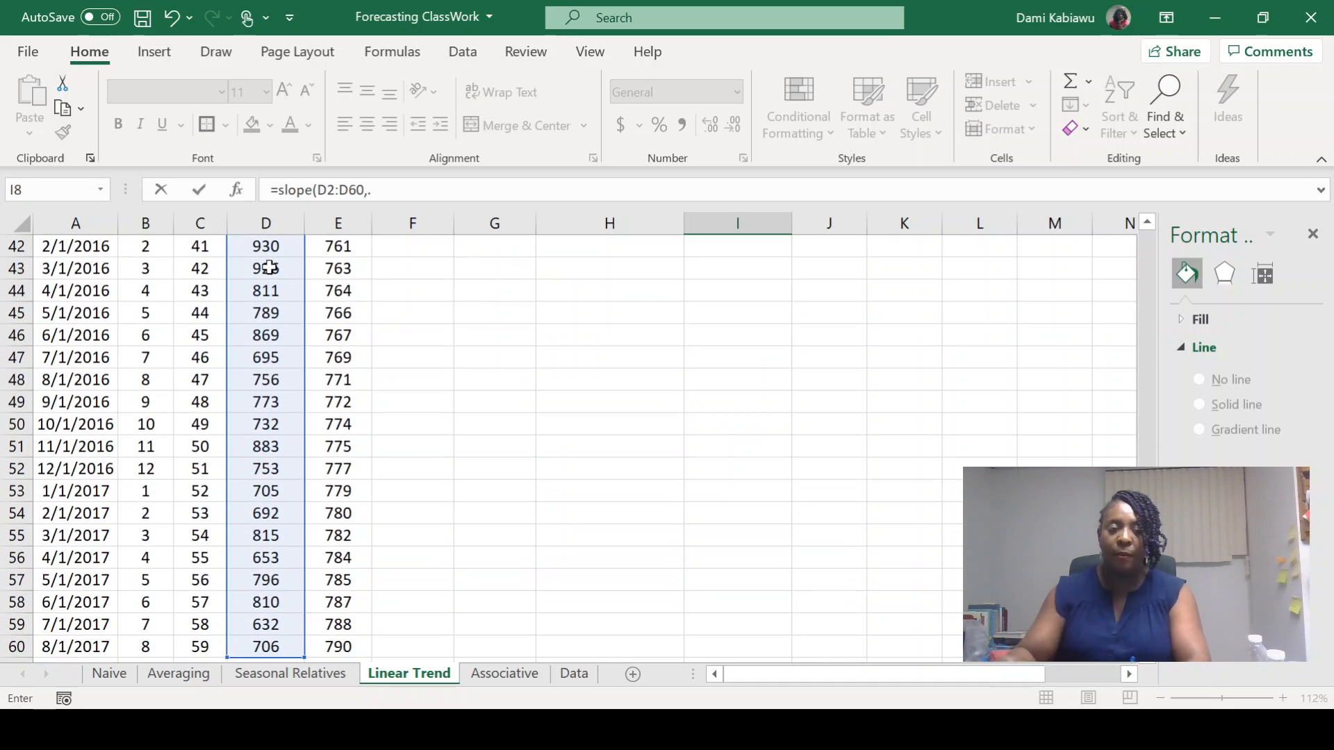
scroll(586, 396, up, 10)
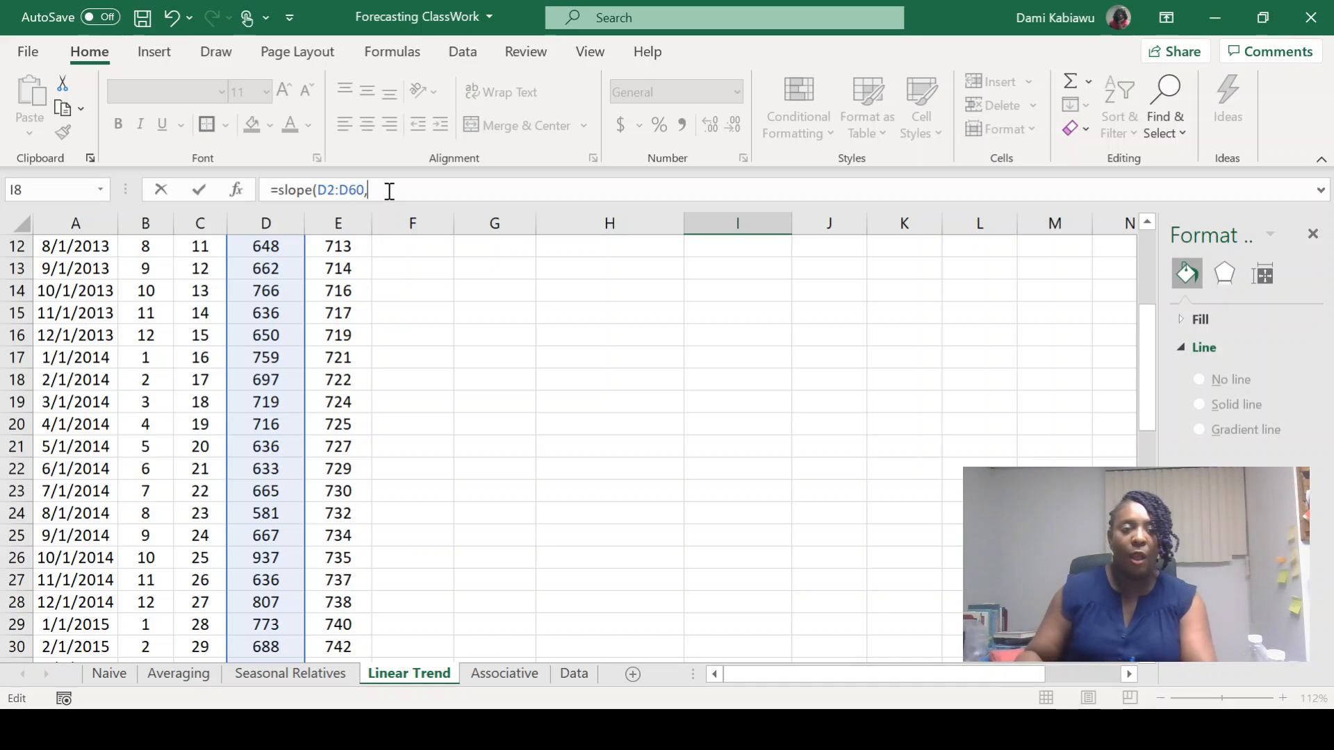
scroll(263, 536, up, 4)
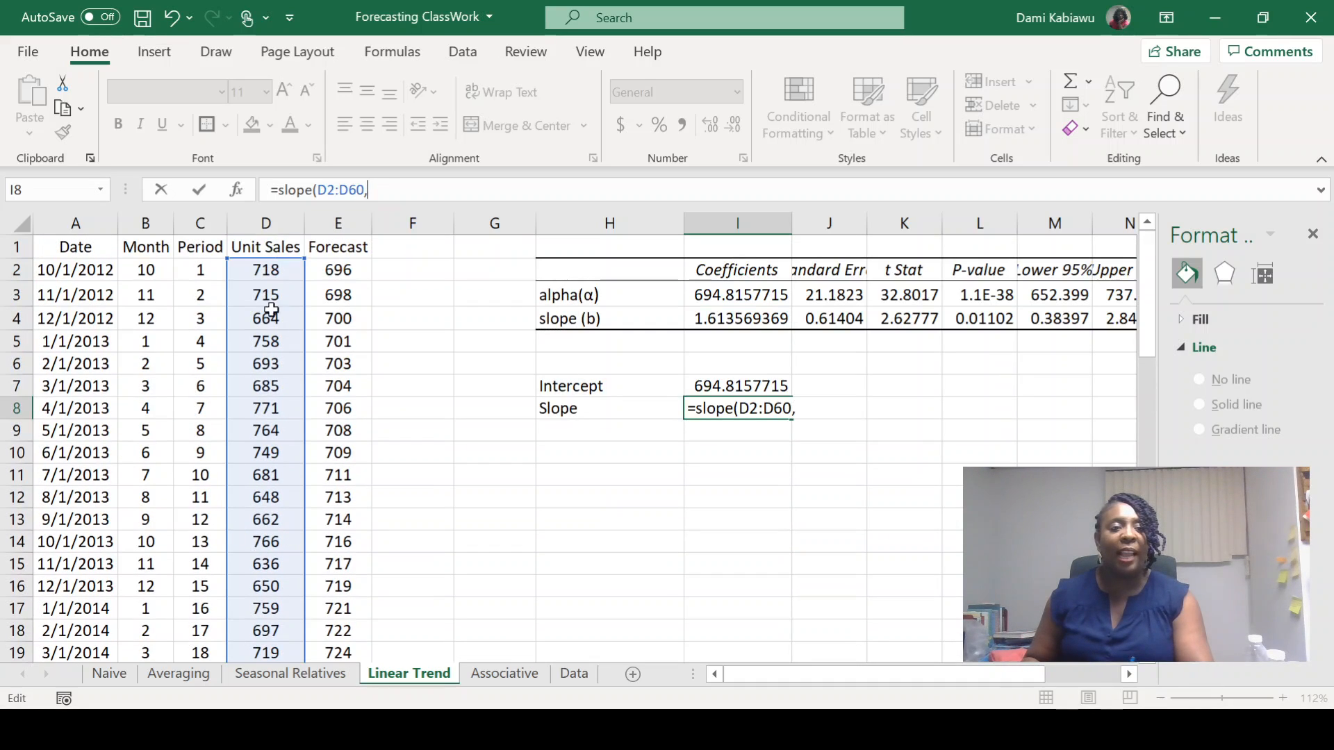
click(200, 269)
key(ctrl+shift+Down)
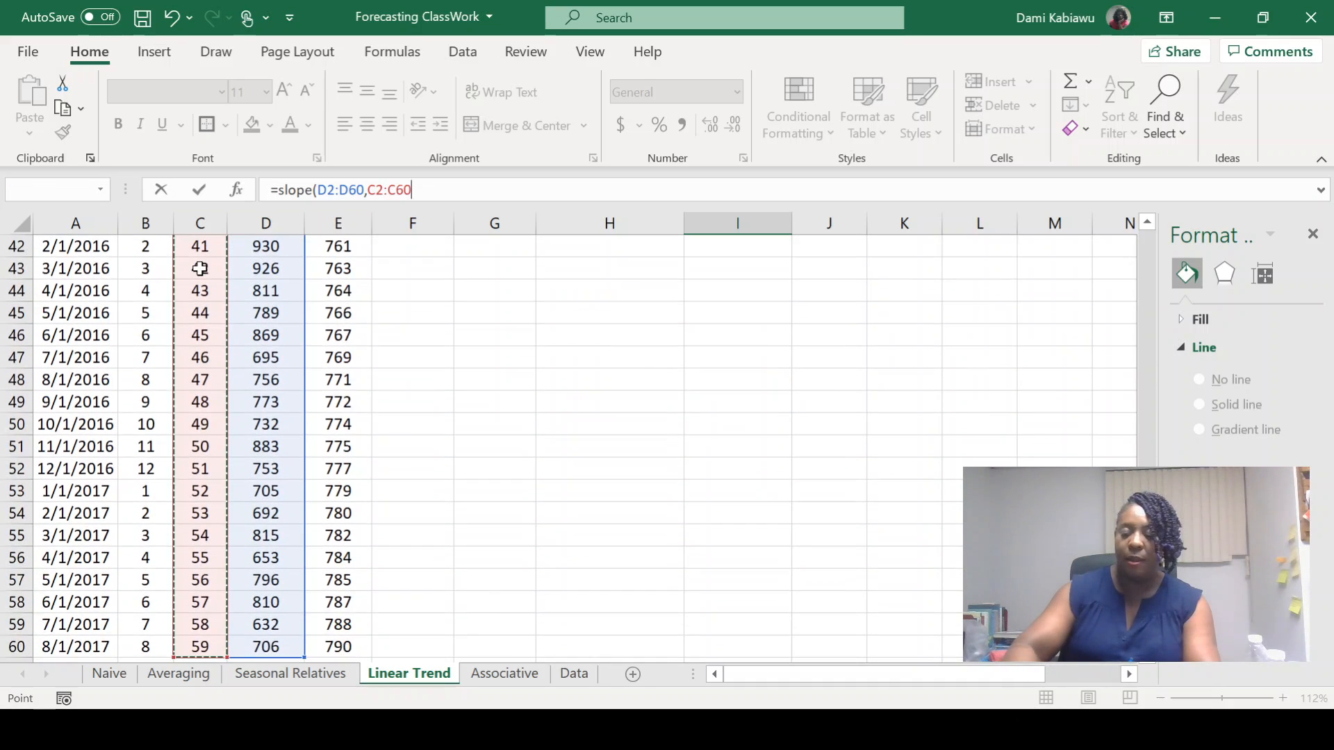
text())
key(Return)
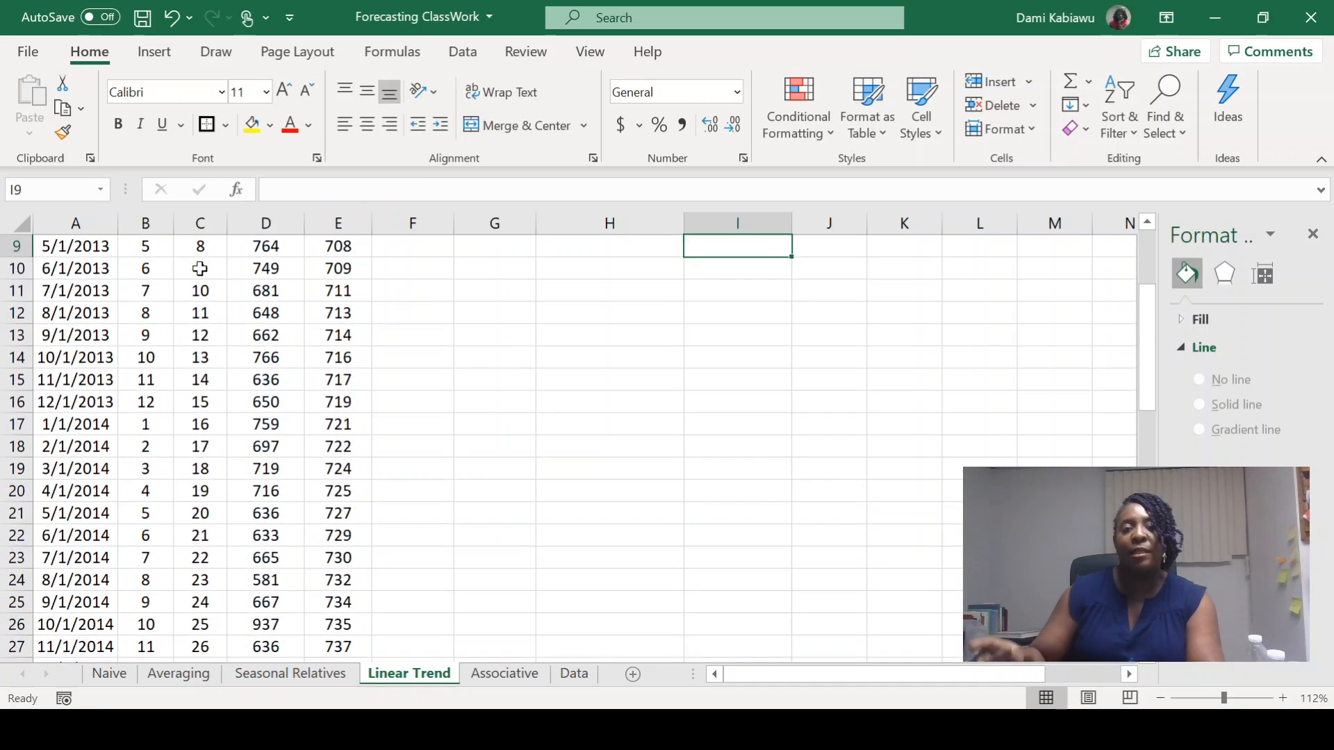
- Compare the intercept and slope function results in I7:I8 with the regression coefficients in I3:I4
scroll(825, 459, up, 3)
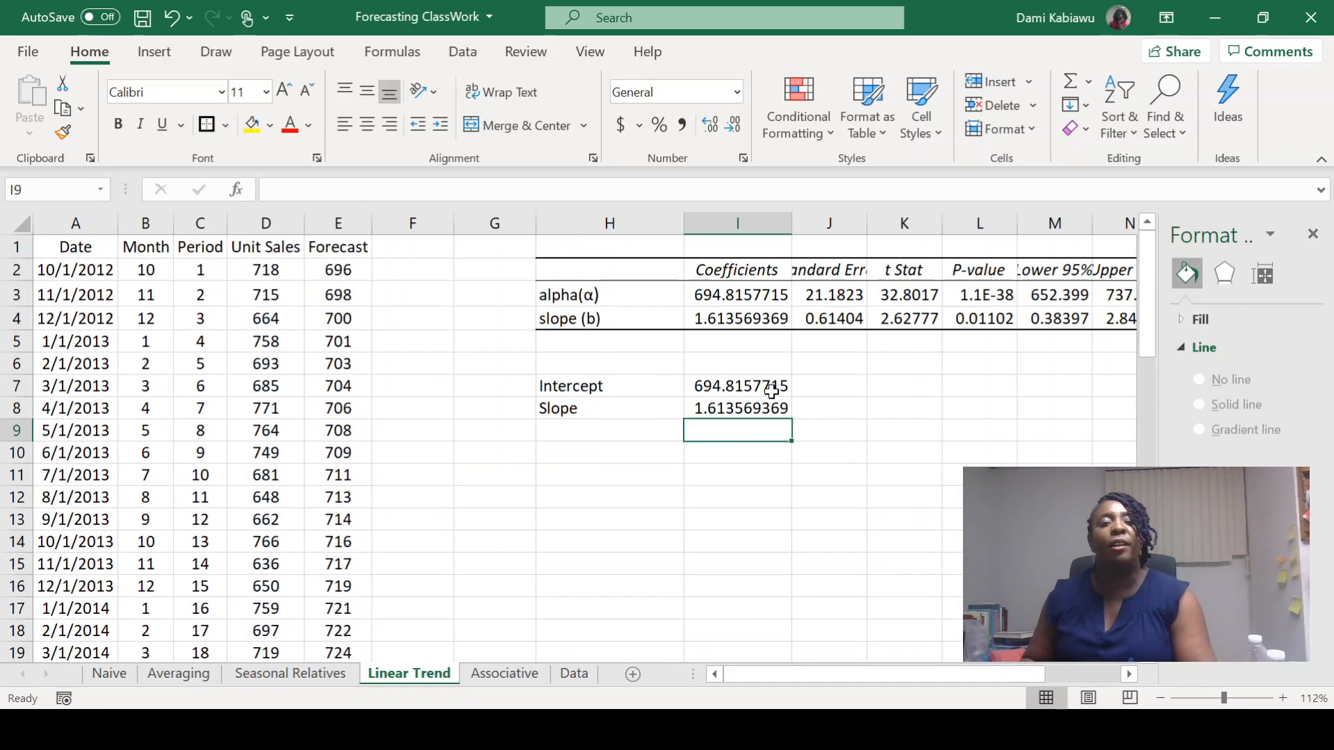
drag(766, 410, 756, 300)
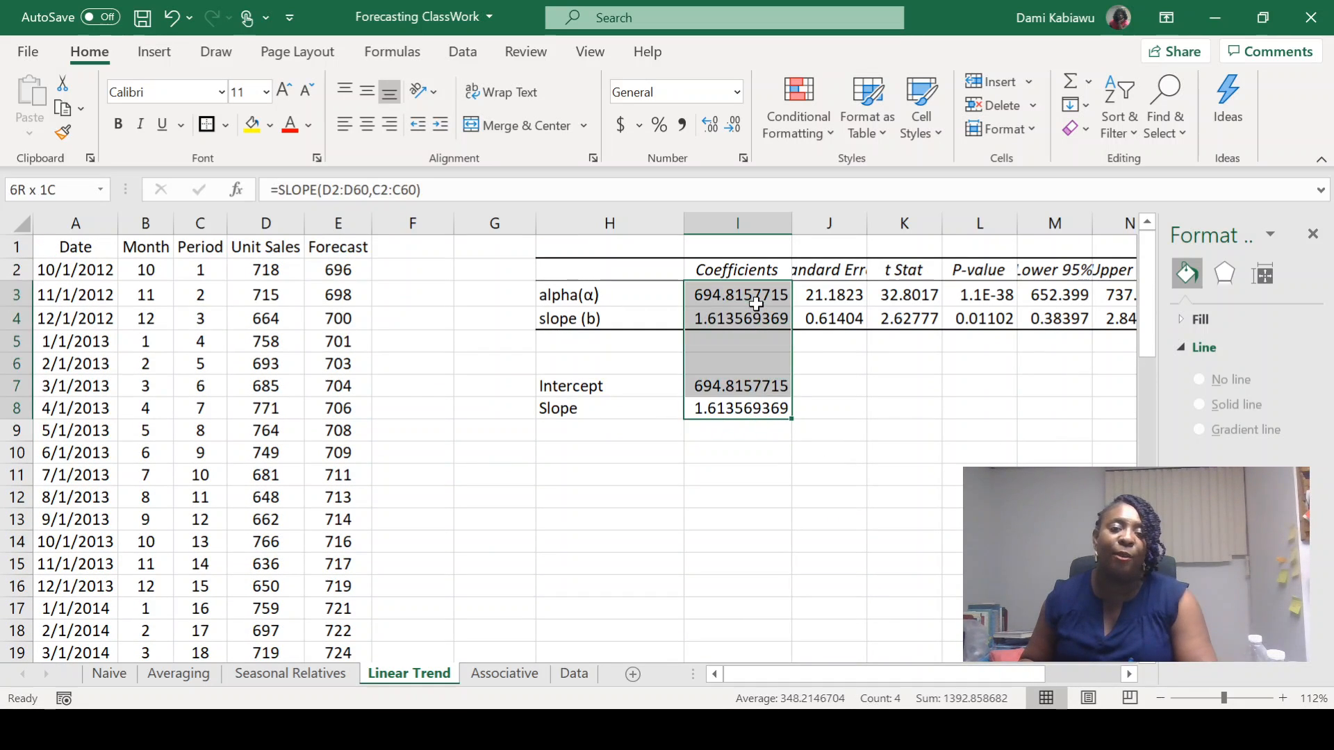
click(725, 523)
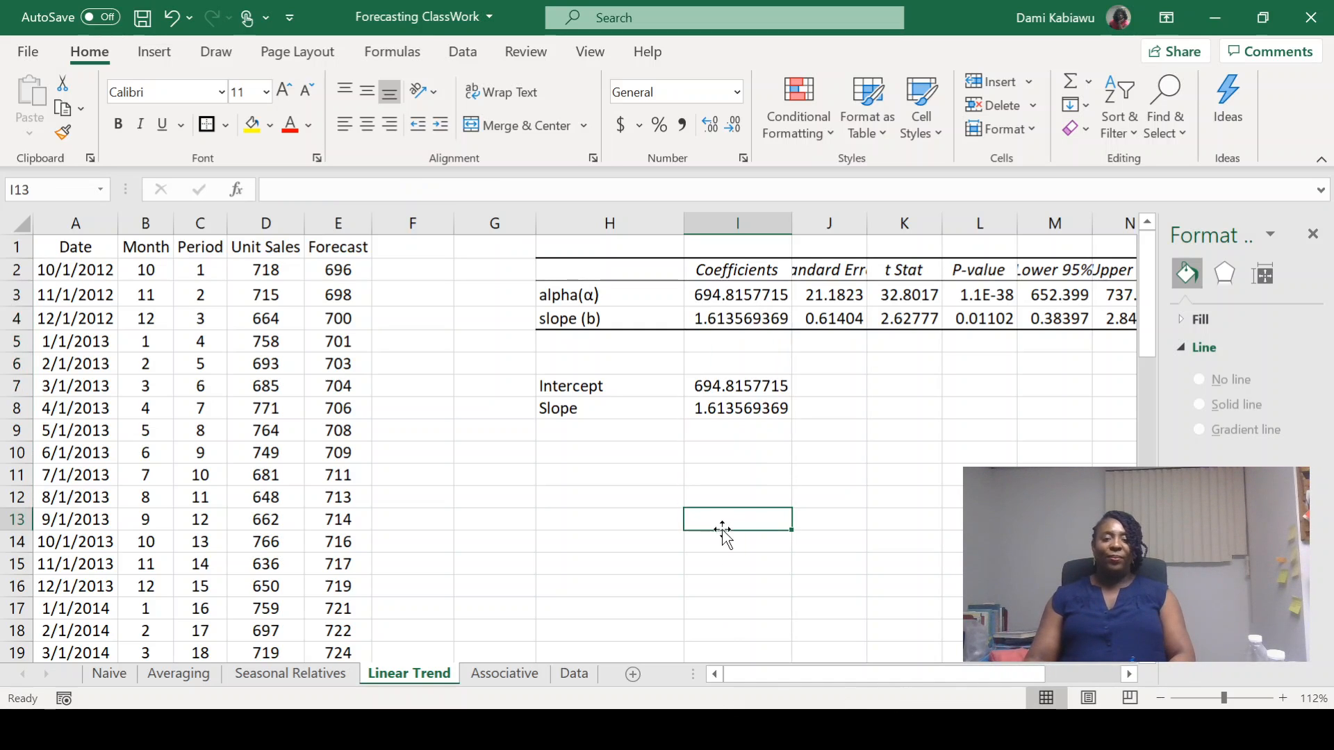